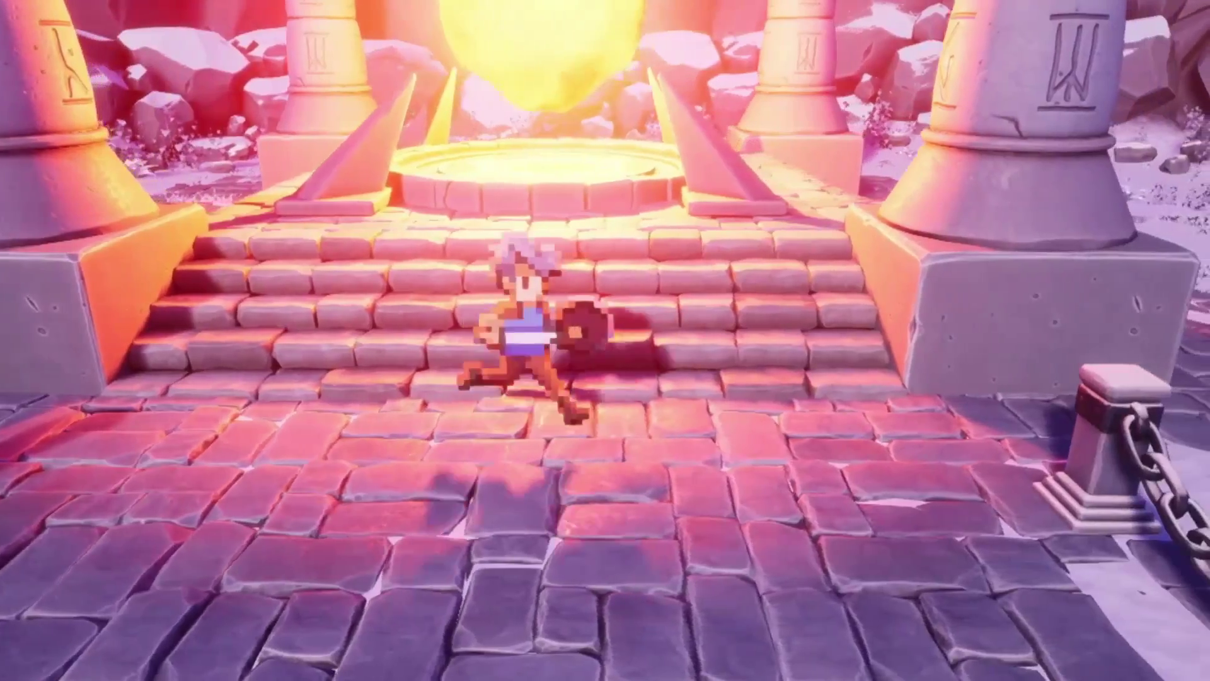
Play-test the Paper2D side scroller template level
{"action": "key", "text": "a"}
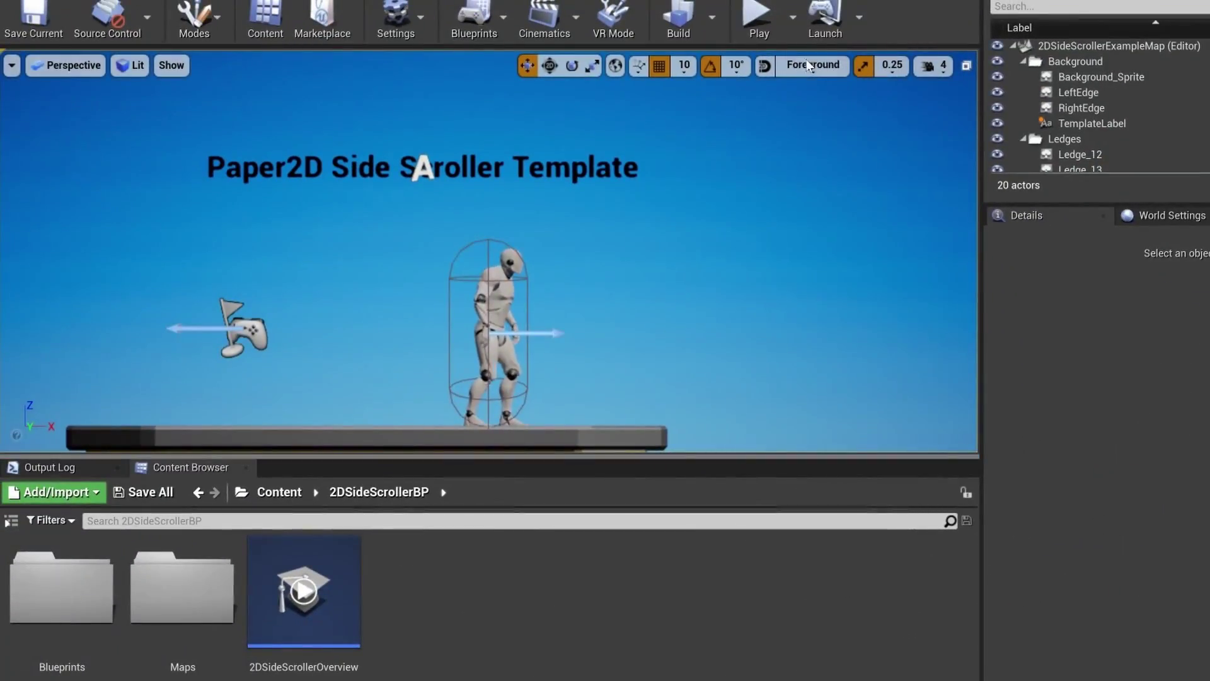
{"action": "left_click", "coordinate": [757, 16]}
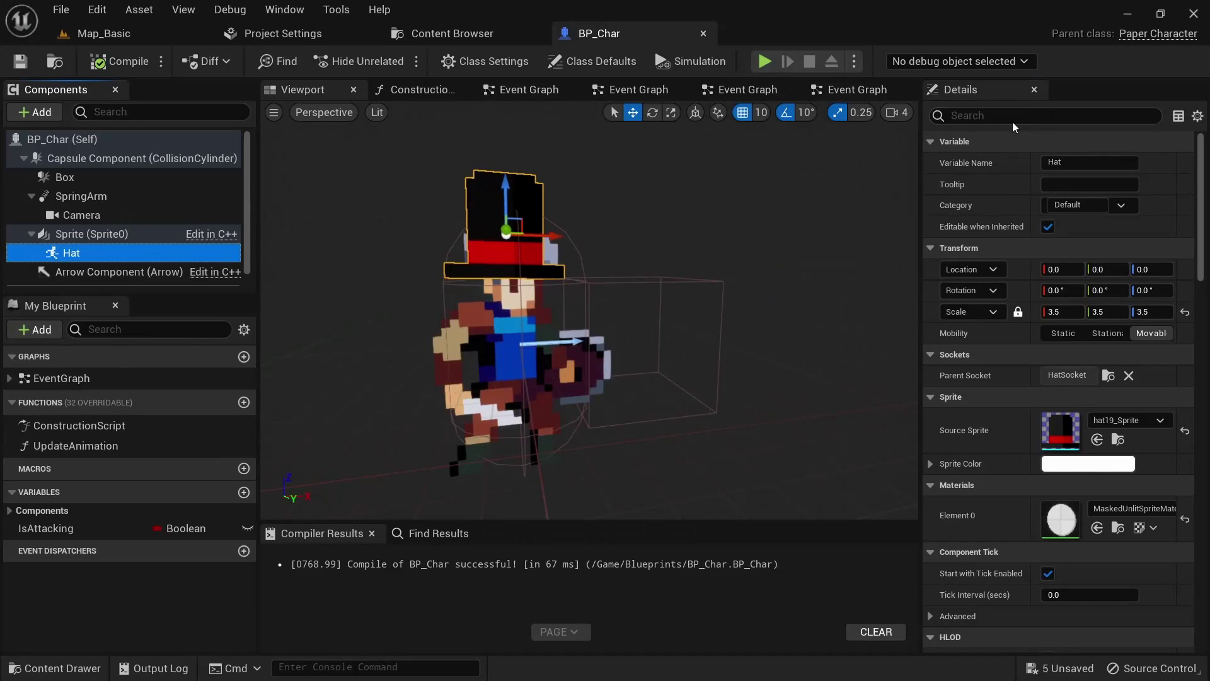
Turn off the Hat component's visibility in BP_Char and compile the blueprint
{"action": "left_click", "coordinate": [1013, 120]}
{"action": "type", "text": "visibl"}
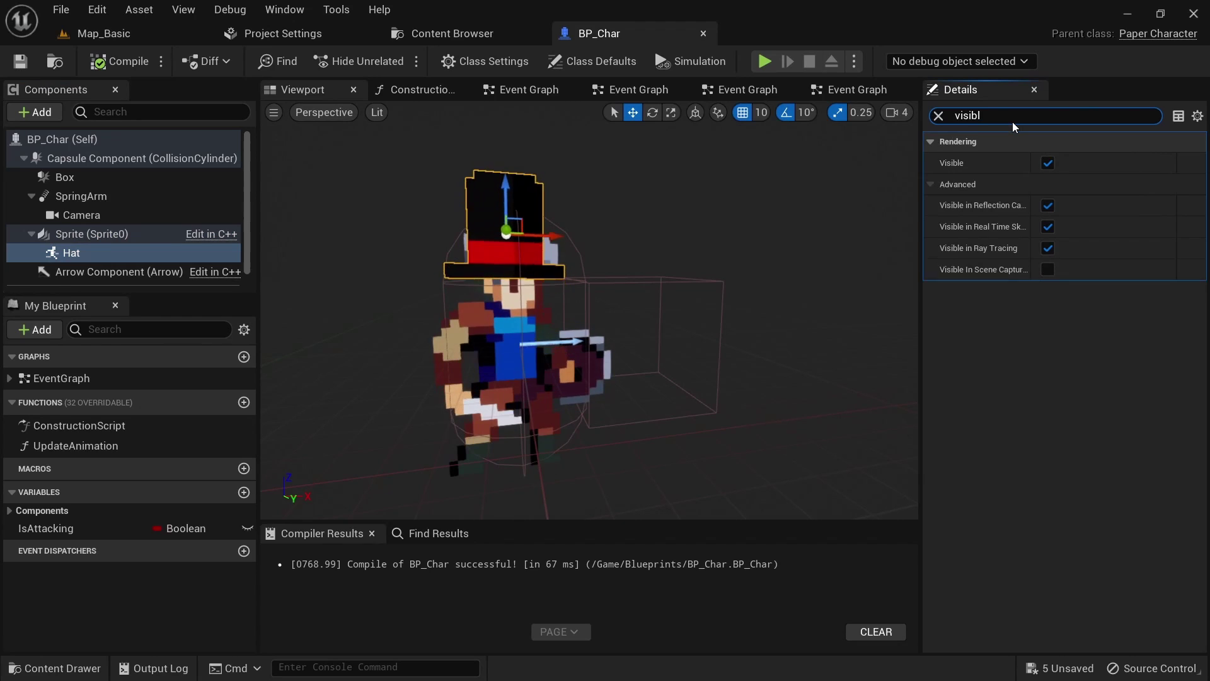
{"action": "left_click", "coordinate": [1048, 163]}
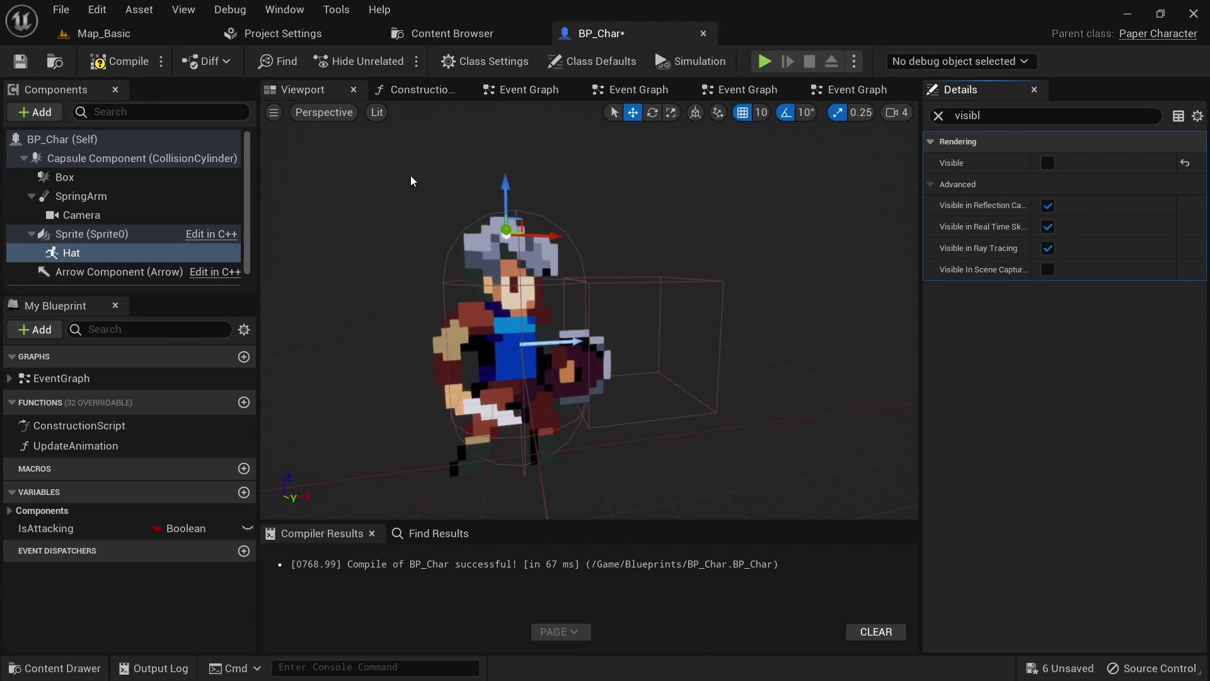
{"action": "left_click", "coordinate": [120, 63]}
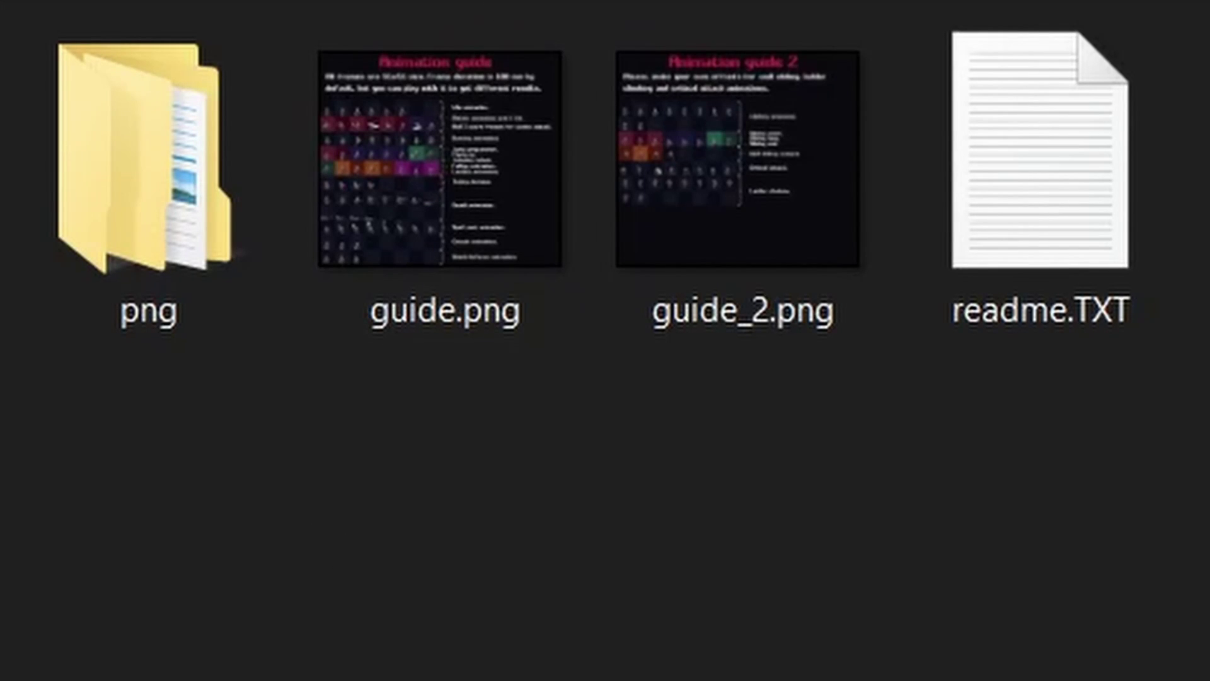
Bring char_blue_1.png from the png folder into the project's Sprites folder and apply the Paper2D texture settings to it
{"action": "double_click", "coordinate": [149, 292]}
{"action": "double_click", "coordinate": [154, 111]}
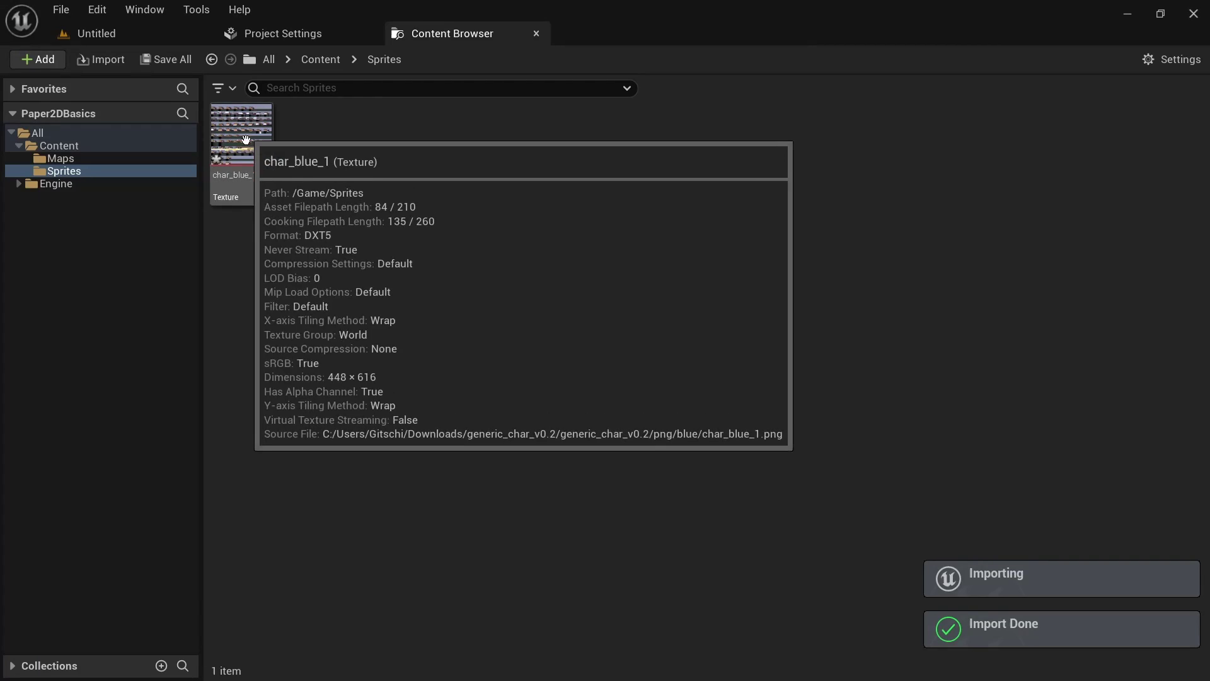
{"action": "right_click", "coordinate": [246, 136]}
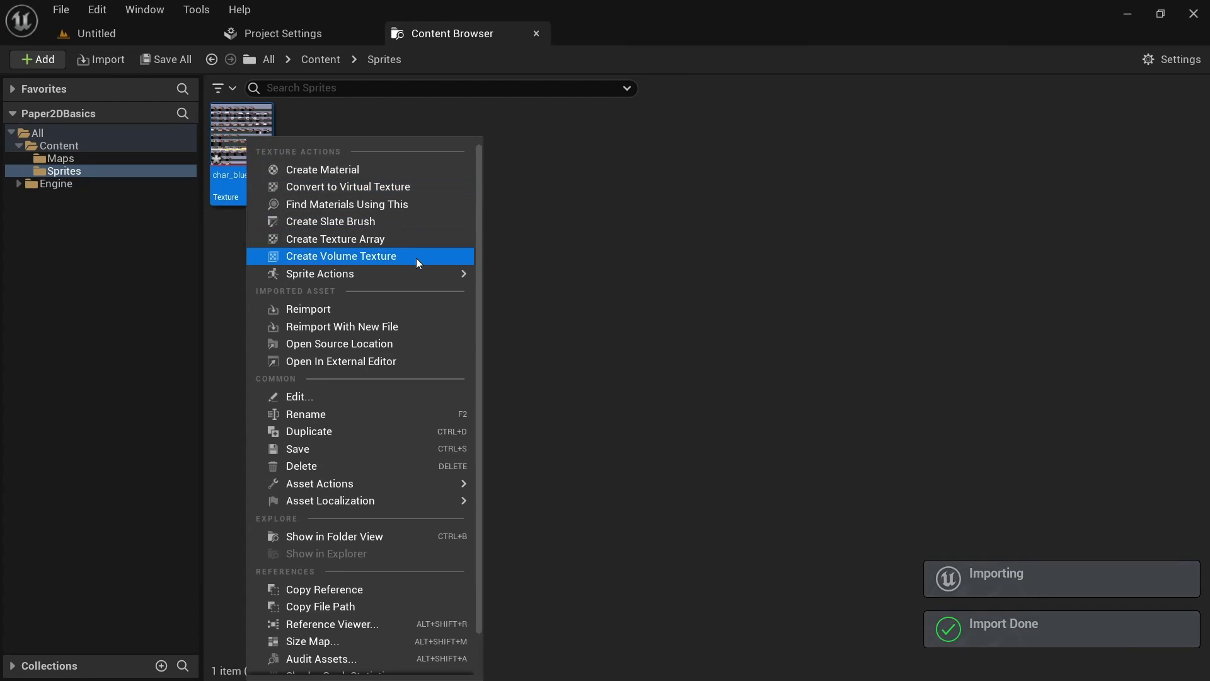
{"action": "mouse_move", "coordinate": [421, 270]}
{"action": "key", "text": "Escape"}
Extract sprites from the char_blue_1 texture in Grid mode with cell width 448/8 and cell height 616/11, giving 56 by 56 cells
{"action": "right_click", "coordinate": [240, 140]}
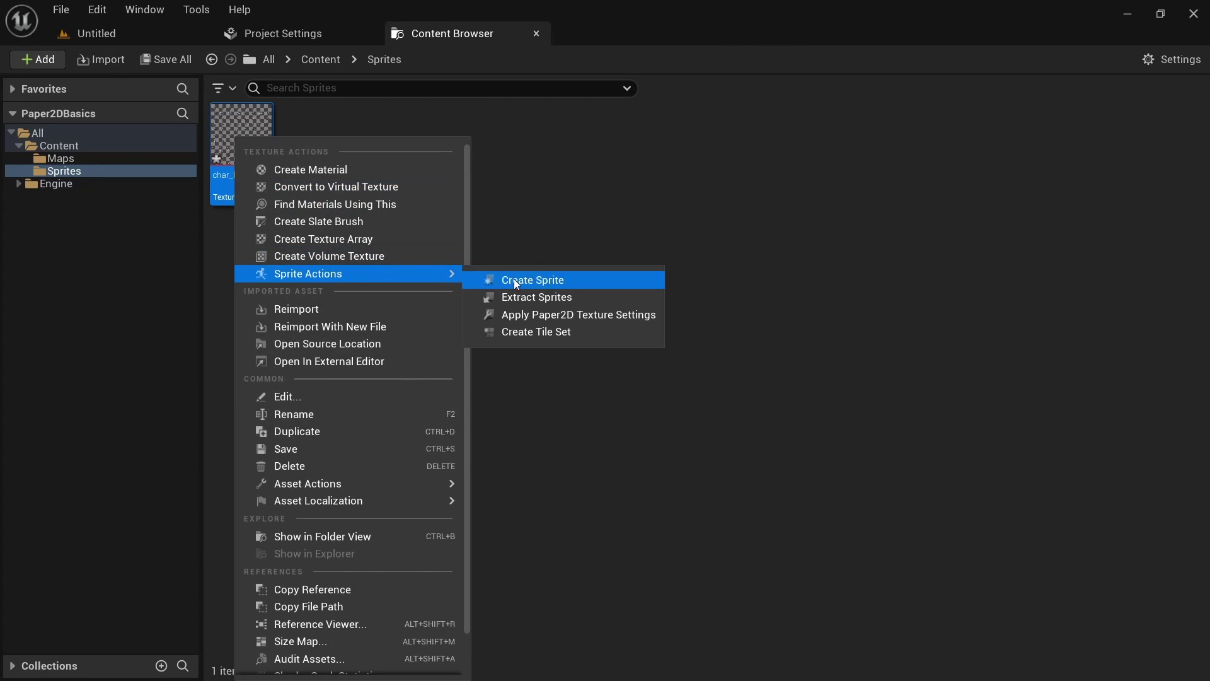
{"action": "left_click", "coordinate": [580, 297]}
{"action": "left_click", "coordinate": [897, 143]}
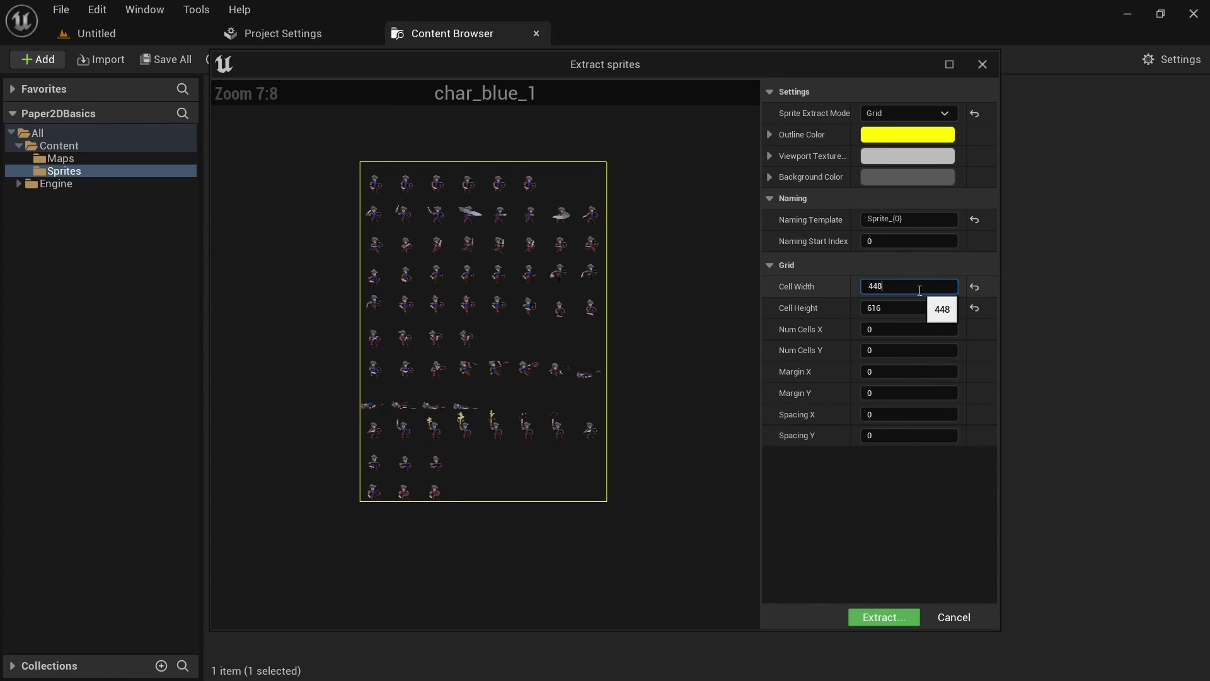
{"action": "type", "text": "/8"}
{"action": "key", "text": "Return"}
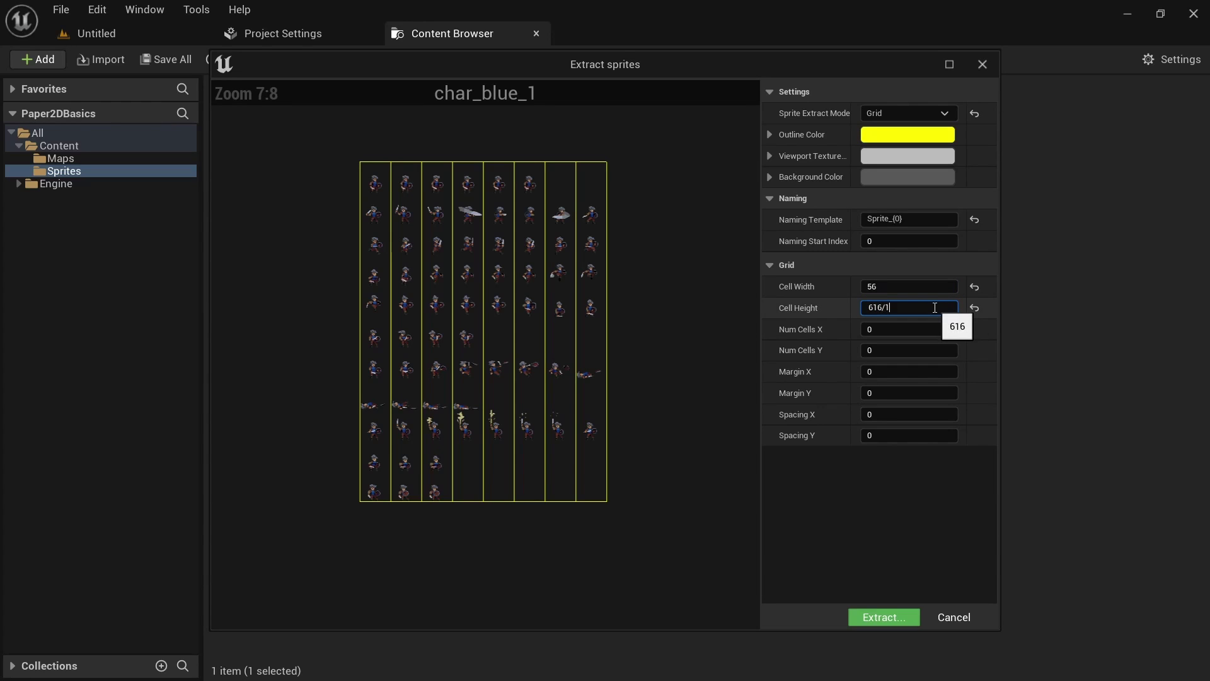
{"action": "type", "text": "1"}
{"action": "key", "text": "Return"}
{"action": "scroll", "coordinate": [392, 187], "scroll_direction": "up", "scroll_amount": 6}
{"action": "scroll", "coordinate": [432, 254], "scroll_direction": "up", "scroll_amount": 2}
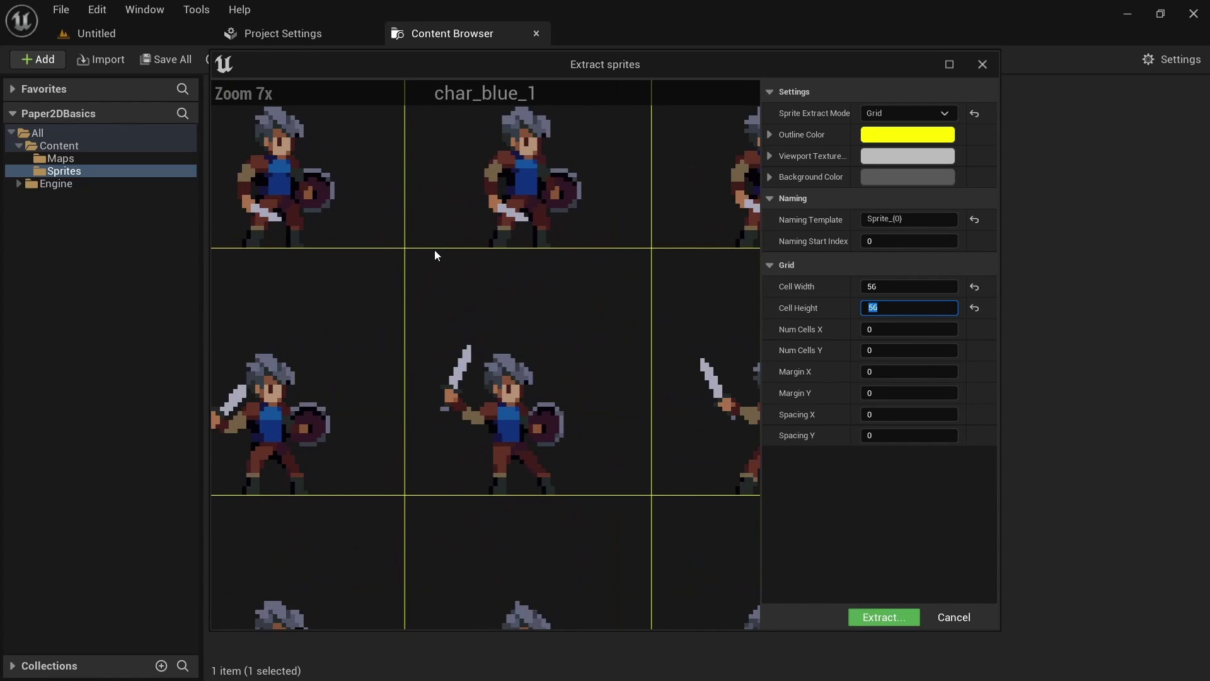
{"action": "right_click_drag", "start_coordinate": [432, 254], "coordinate": [583, 313]}
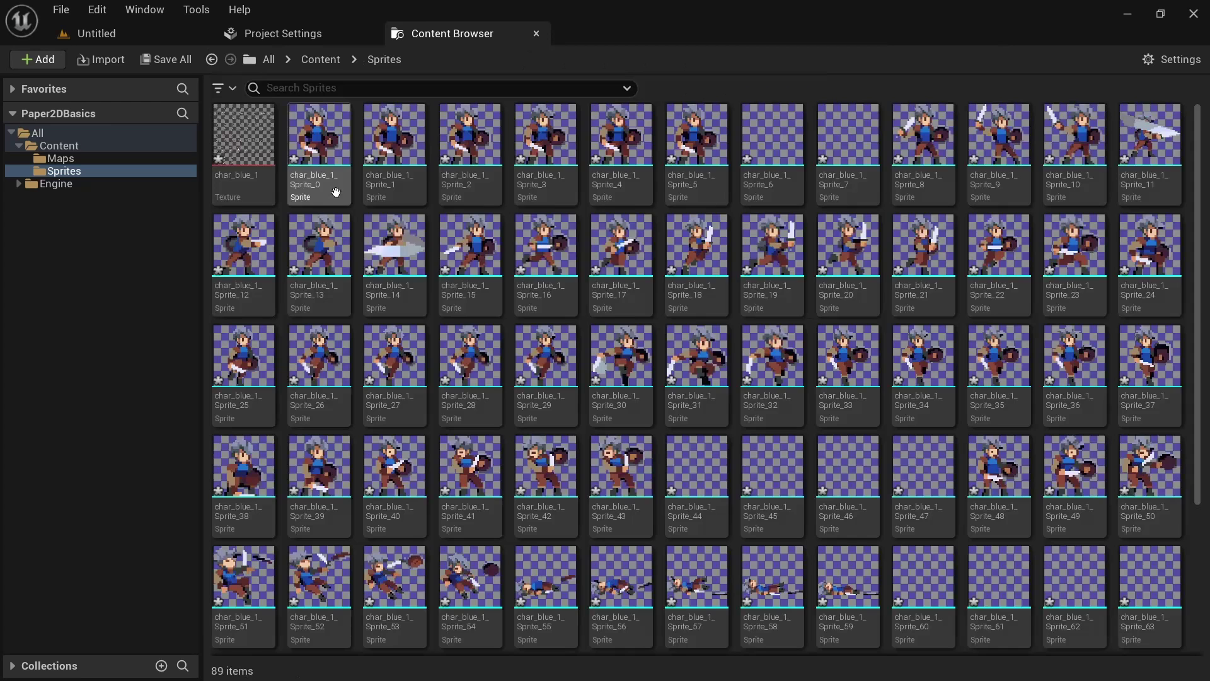
Create a flipbook named FB_Char_Idle from sprites char_blue_1_Sprite_0 through Sprite_5
{"action": "left_click", "coordinate": [336, 192]}
{"action": "left_click", "coordinate": [698, 180], "text": "shift"}
{"action": "right_click", "coordinate": [697, 180]}
{"action": "left_click", "coordinate": [853, 213]}
{"action": "type", "text": "FB"}
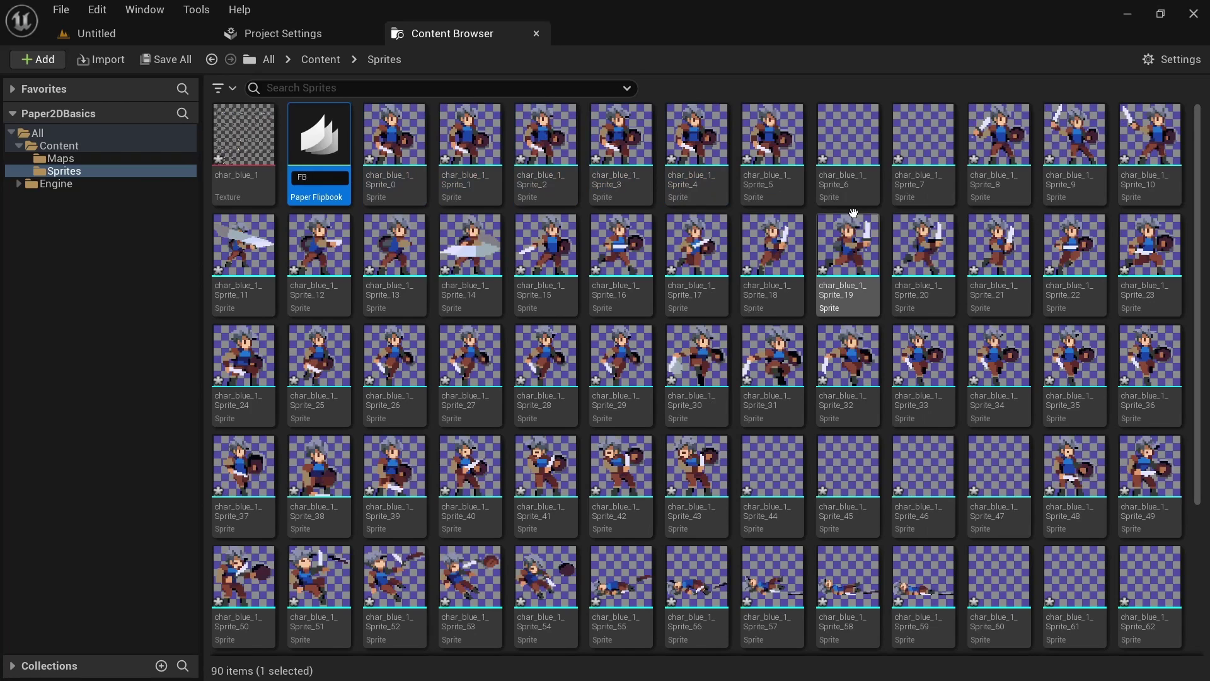
{"action": "type", "text": "_Char_Idle"}
{"action": "key", "text": "Return"}
Create a flipbook named FB_Char_Attack from sprites char_blue_1_Sprite_8 through Sprite_15
{"action": "scroll", "coordinate": [1071, 586], "scroll_direction": "up", "scroll_amount": 3}
{"action": "left_click", "coordinate": [926, 176]}
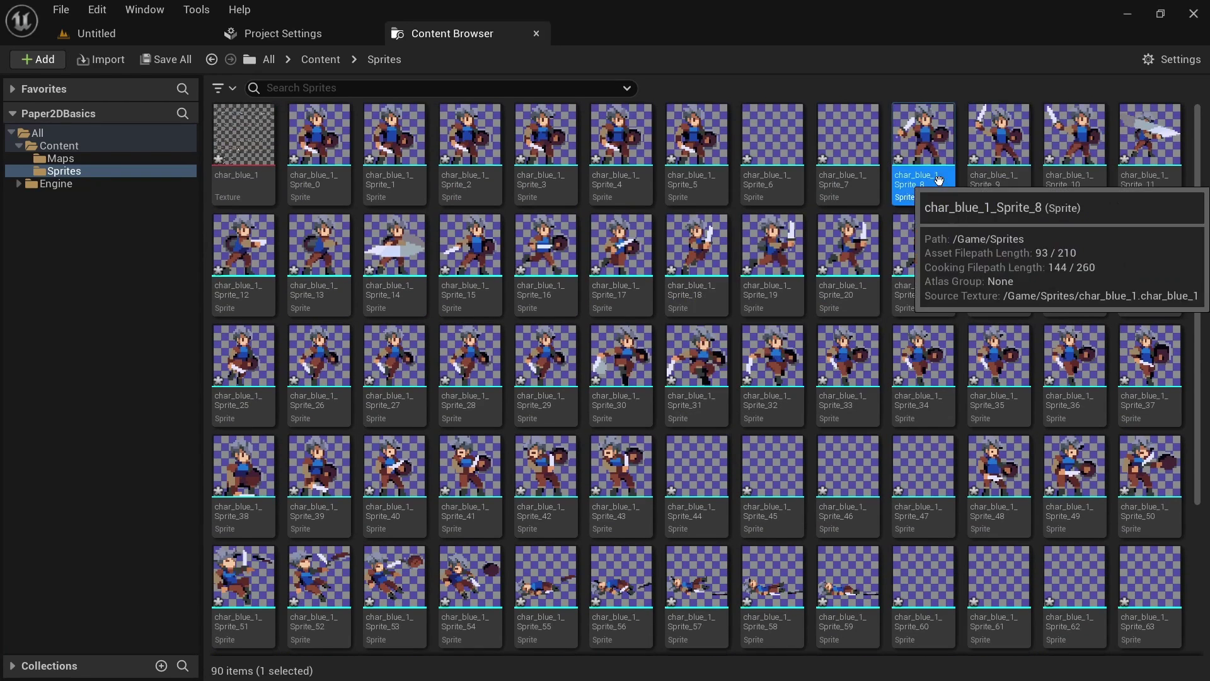
{"action": "left_click", "coordinate": [479, 297], "text": "shift"}
{"action": "right_click", "coordinate": [932, 191]}
{"action": "left_click", "coordinate": [976, 222]}
{"action": "type", "text": "FB_Char_Attack"}
{"action": "key", "text": "Return"}
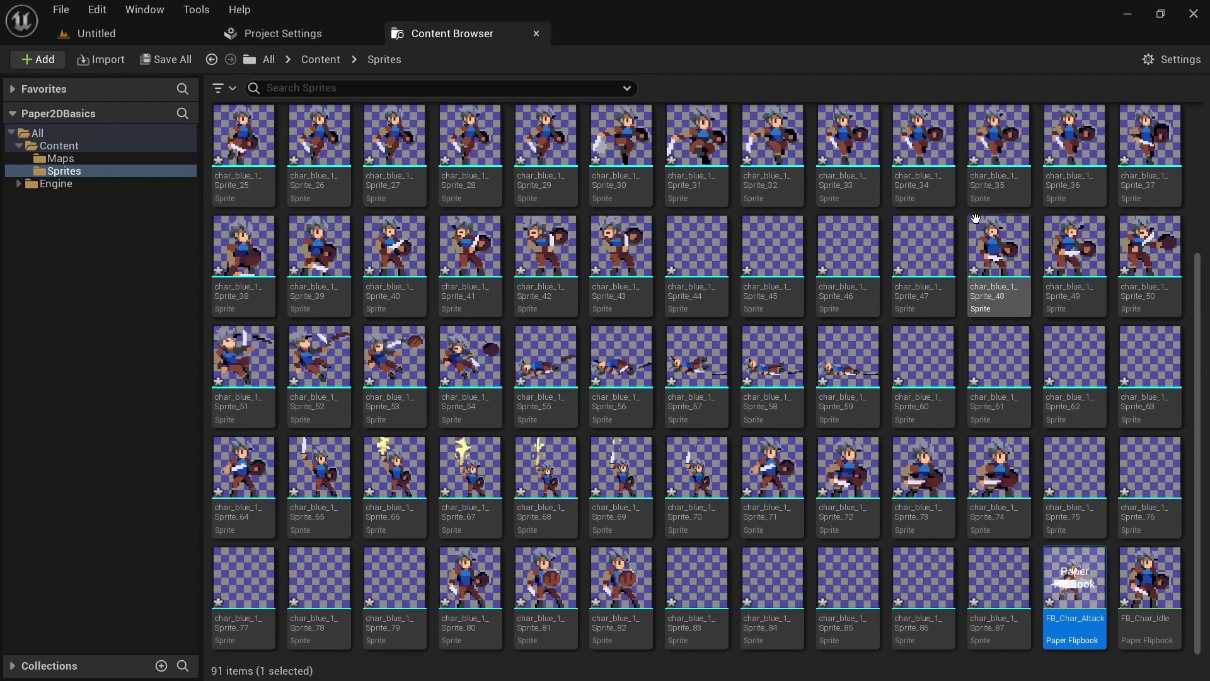
Open the FB_Char_Idle flipbook and set its frames per second to 8
{"action": "double_click", "coordinate": [1147, 580]}
{"action": "left_click", "coordinate": [955, 163]}
{"action": "type", "text": "8"}
{"action": "key", "text": "Return"}
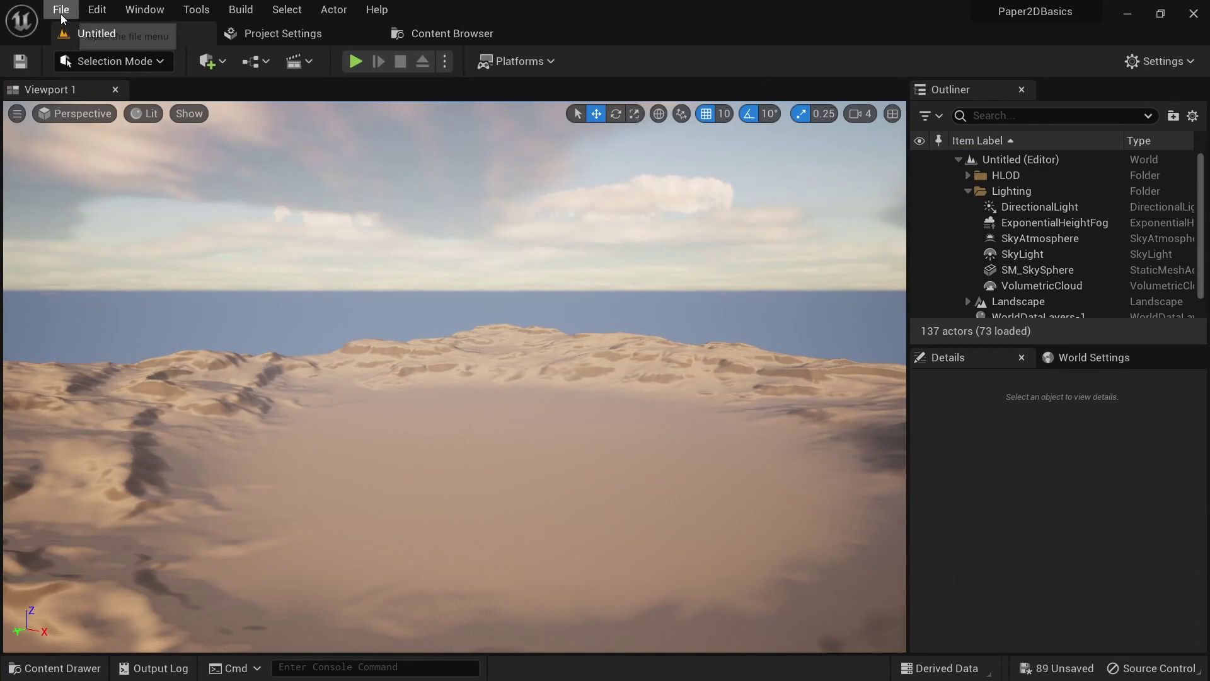
Create a new level from the Basic template
{"action": "left_click", "coordinate": [61, 9]}
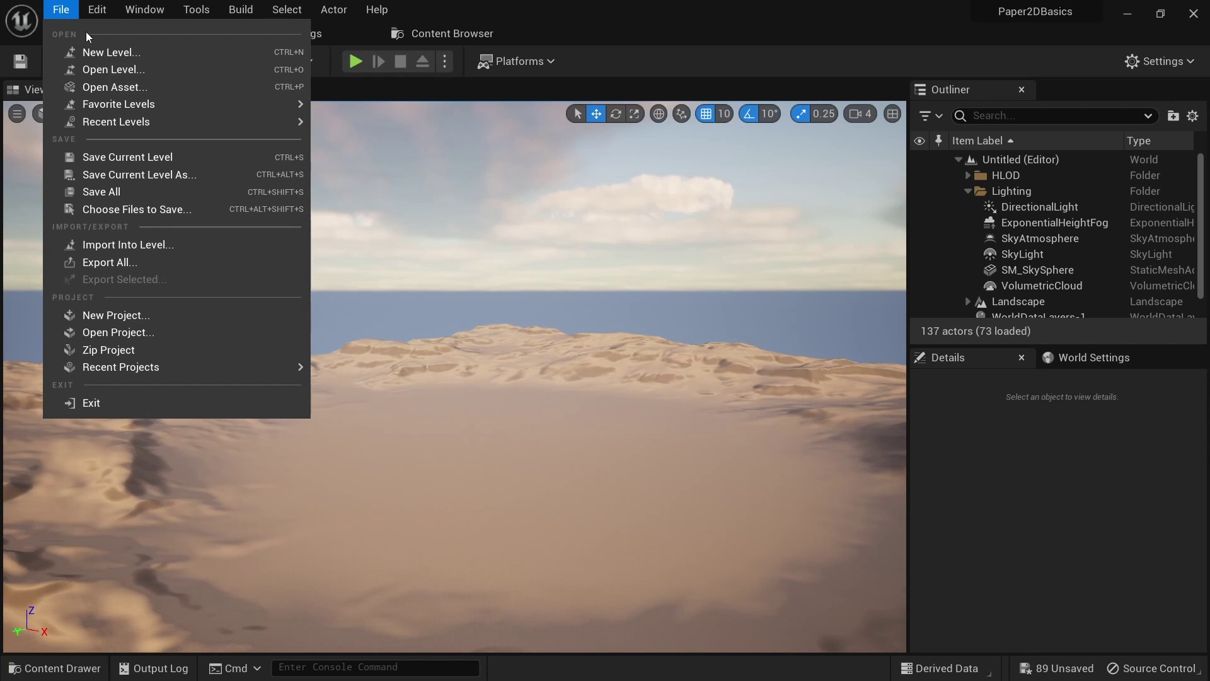
{"action": "left_click", "coordinate": [191, 51]}
{"action": "left_click", "coordinate": [639, 305]}
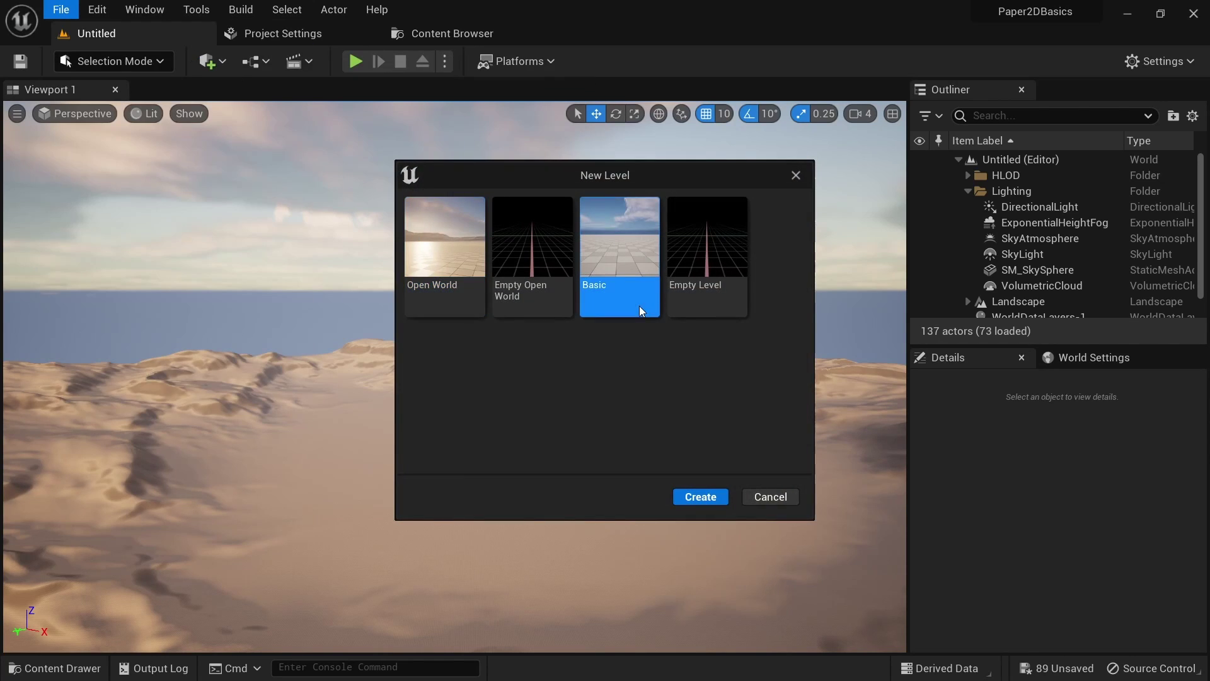
{"action": "left_click", "coordinate": [700, 497]}
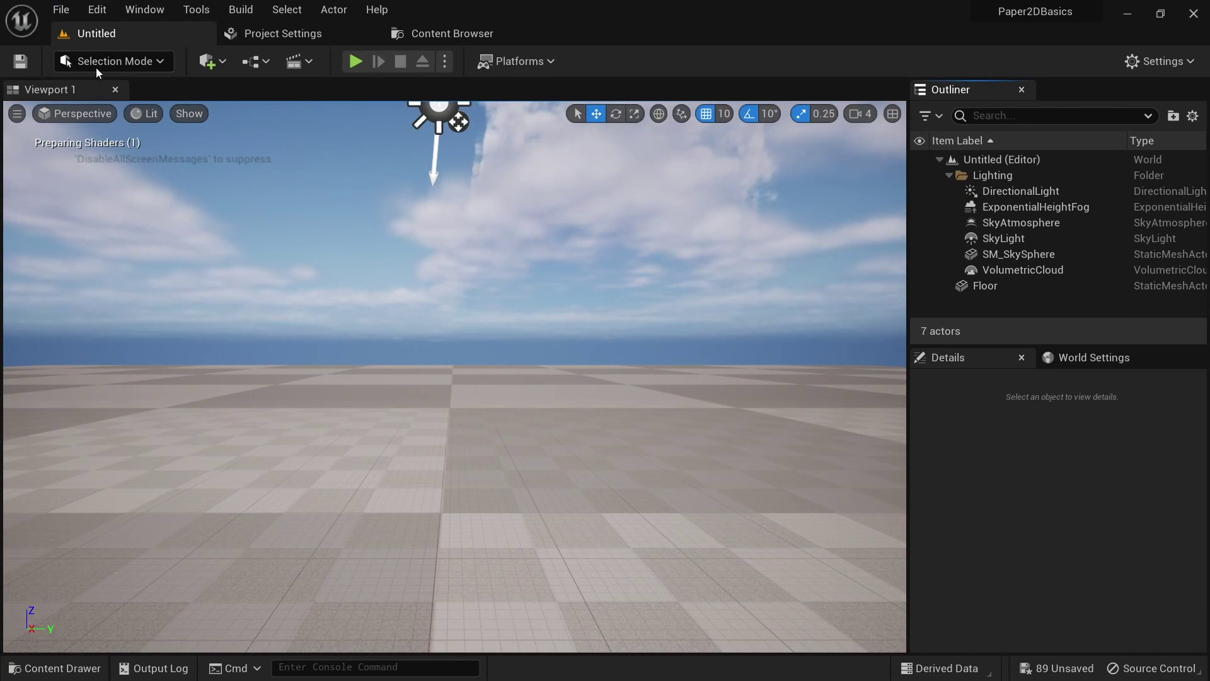
Save the current level in the Maps folder as Map_Basic
{"action": "left_click", "coordinate": [60, 11]}
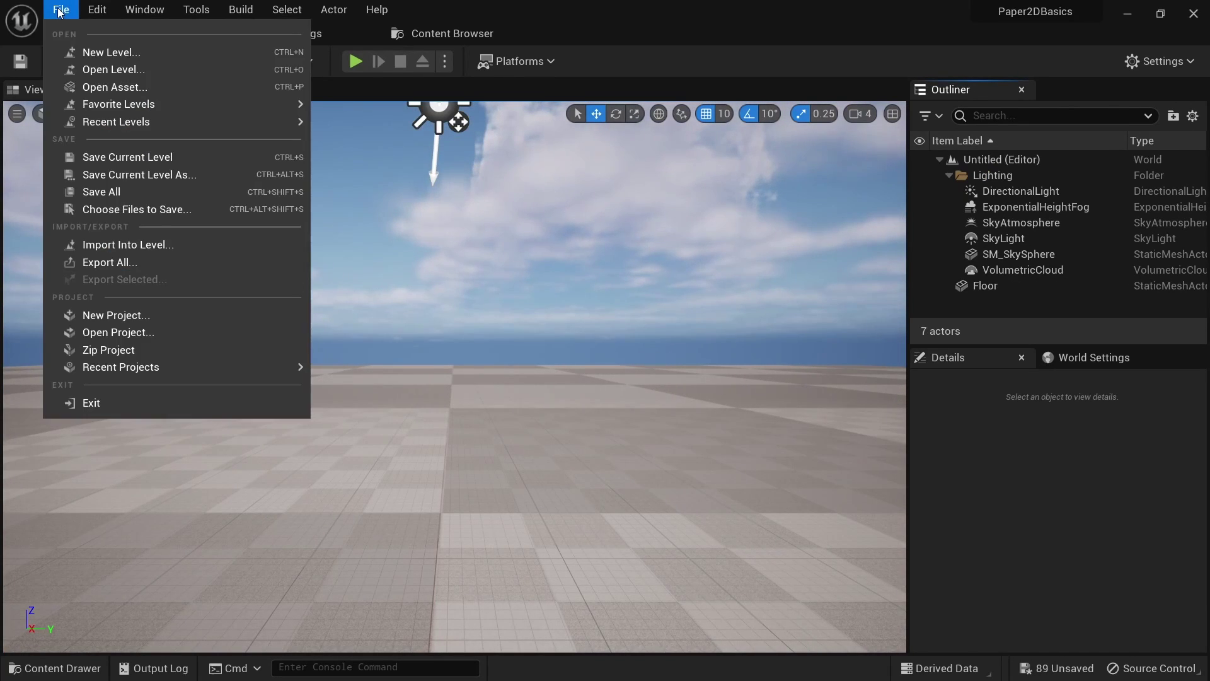
{"action": "left_click", "coordinate": [156, 155]}
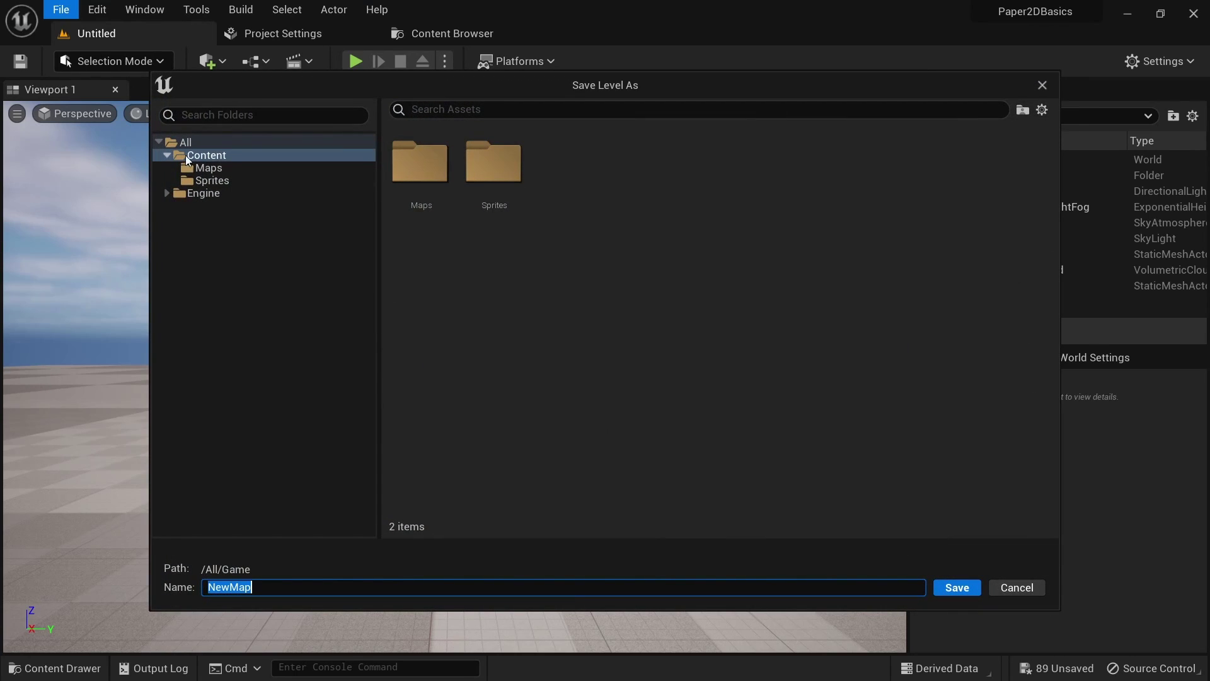
{"action": "double_click", "coordinate": [417, 180]}
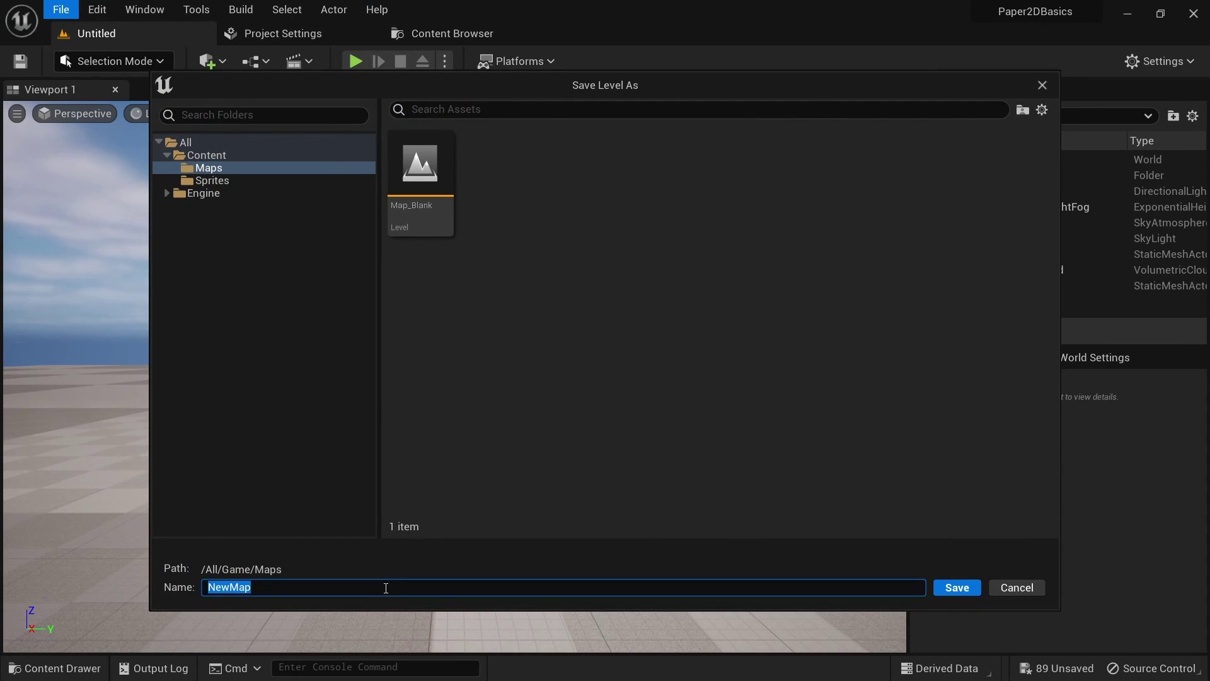
{"action": "left_click", "coordinate": [385, 588]}
{"action": "type", "text": "Map_Basic"}
{"action": "key", "text": "Return"}
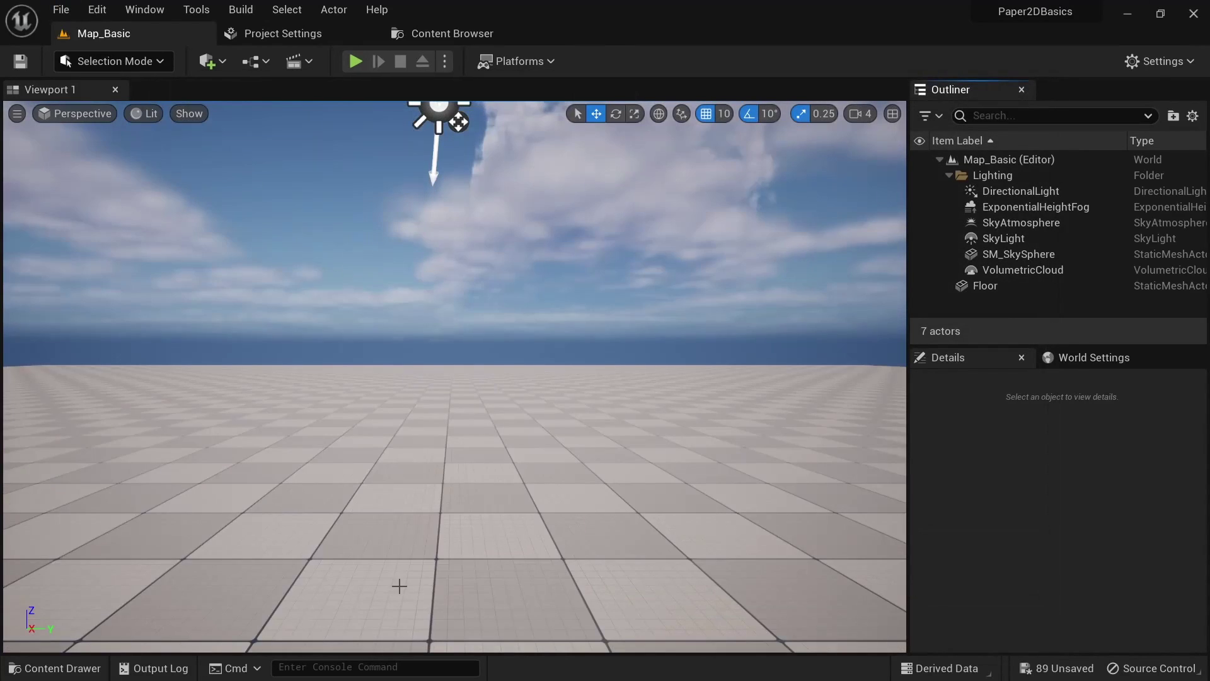
Create a Blueprint class in the Blueprints folder with PaperCharacter as its parent and name it BP_Char
{"action": "key", "text": "ctrl+space"}
{"action": "right_click", "coordinate": [490, 520]}
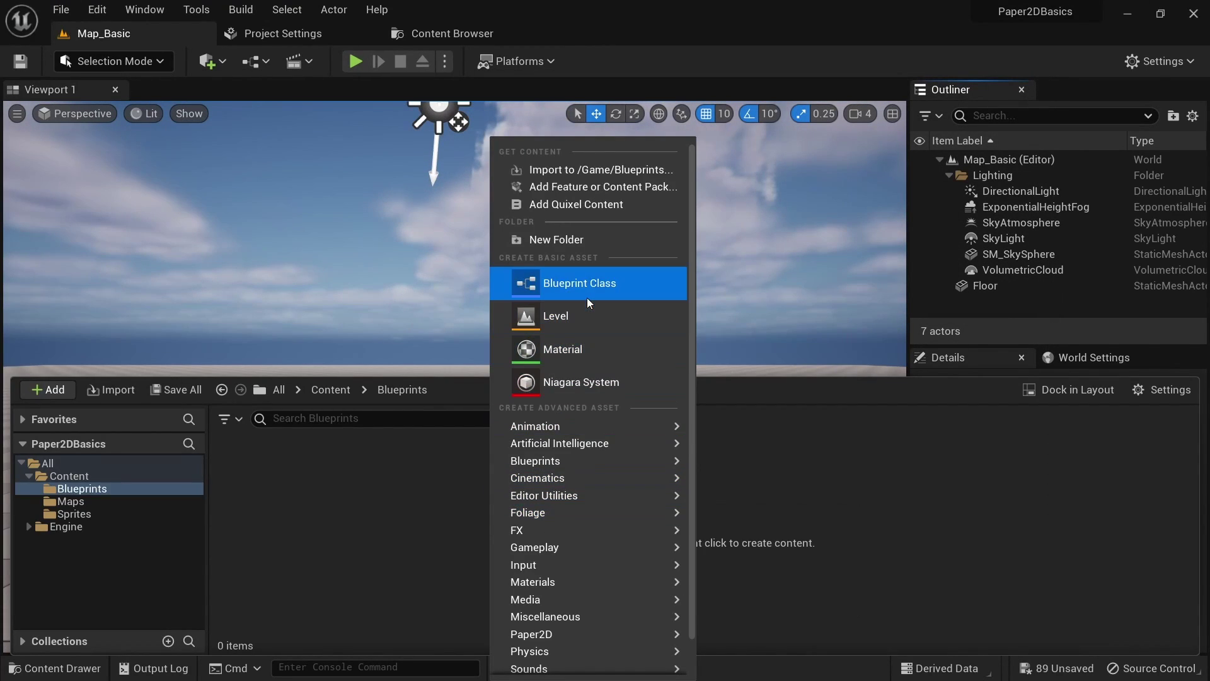
{"action": "left_click", "coordinate": [588, 297]}
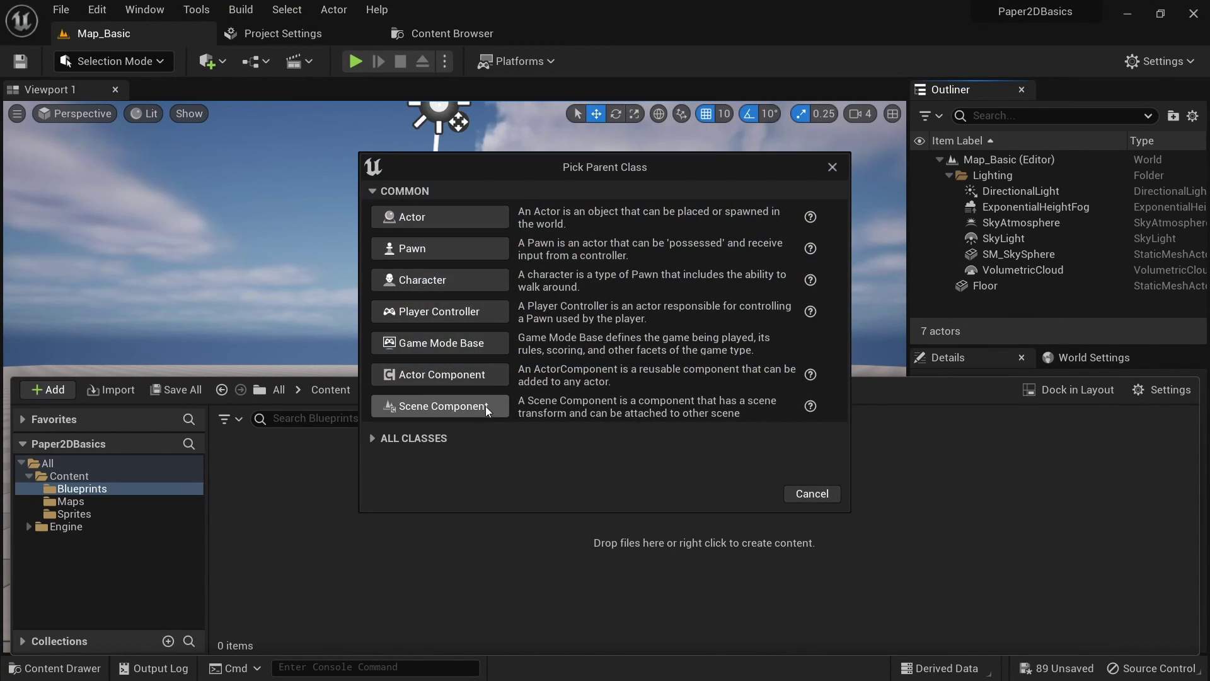
{"action": "left_click", "coordinate": [373, 439]}
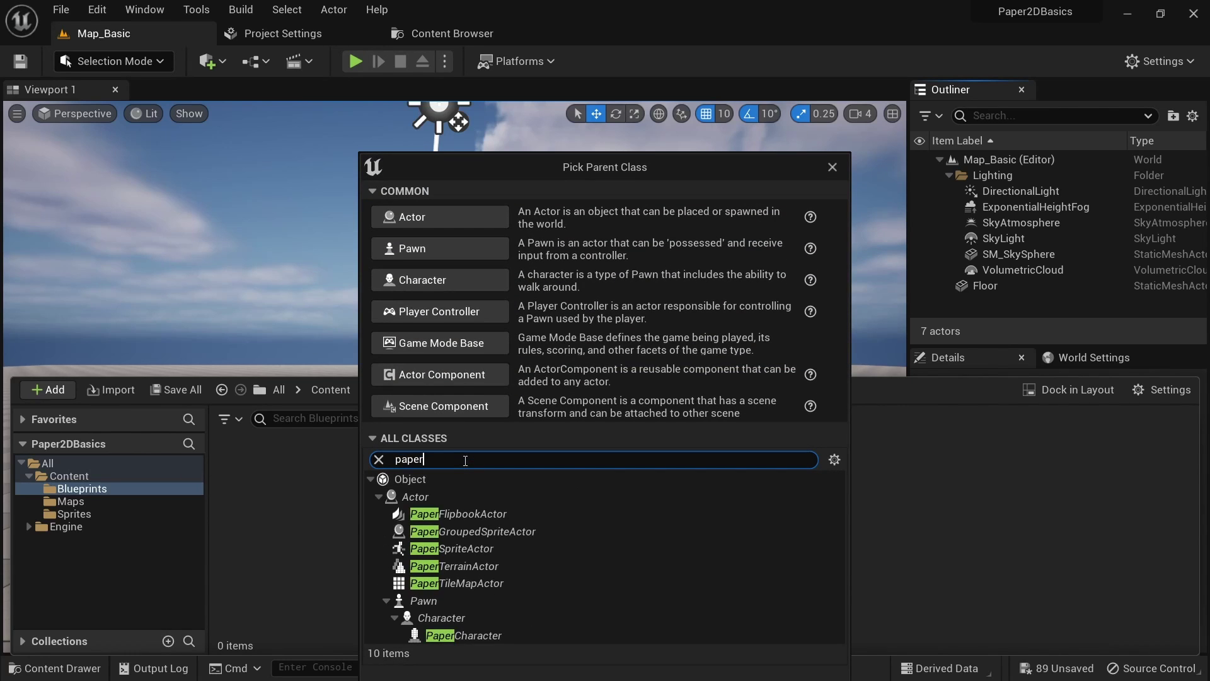
{"action": "left_click", "coordinate": [516, 637]}
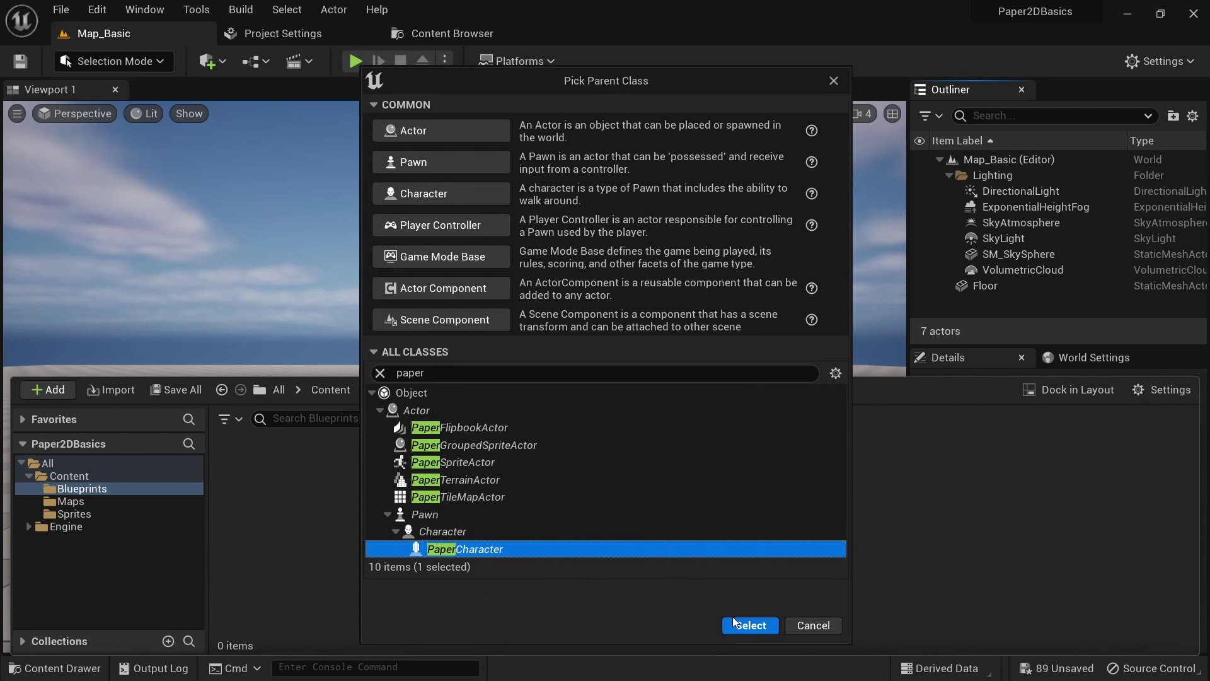
{"action": "left_click", "coordinate": [735, 619]}
{"action": "type", "text": "BP_"}
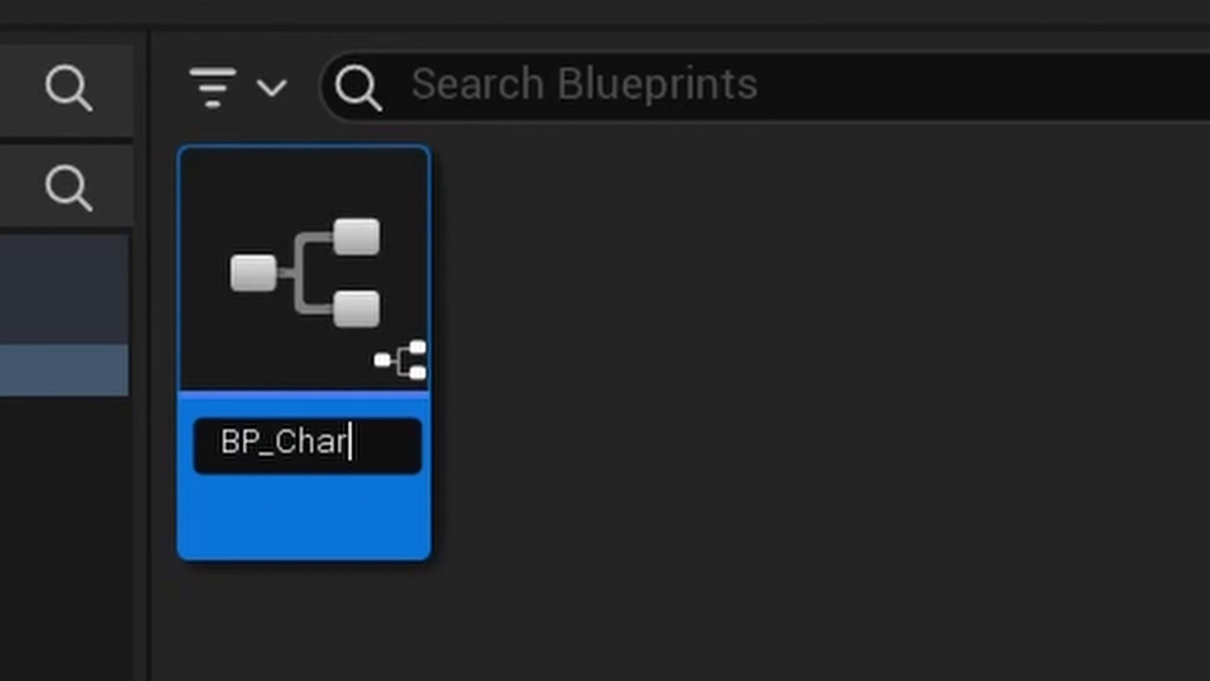
{"action": "type", "text": "Char"}
{"action": "key", "text": "Return"}
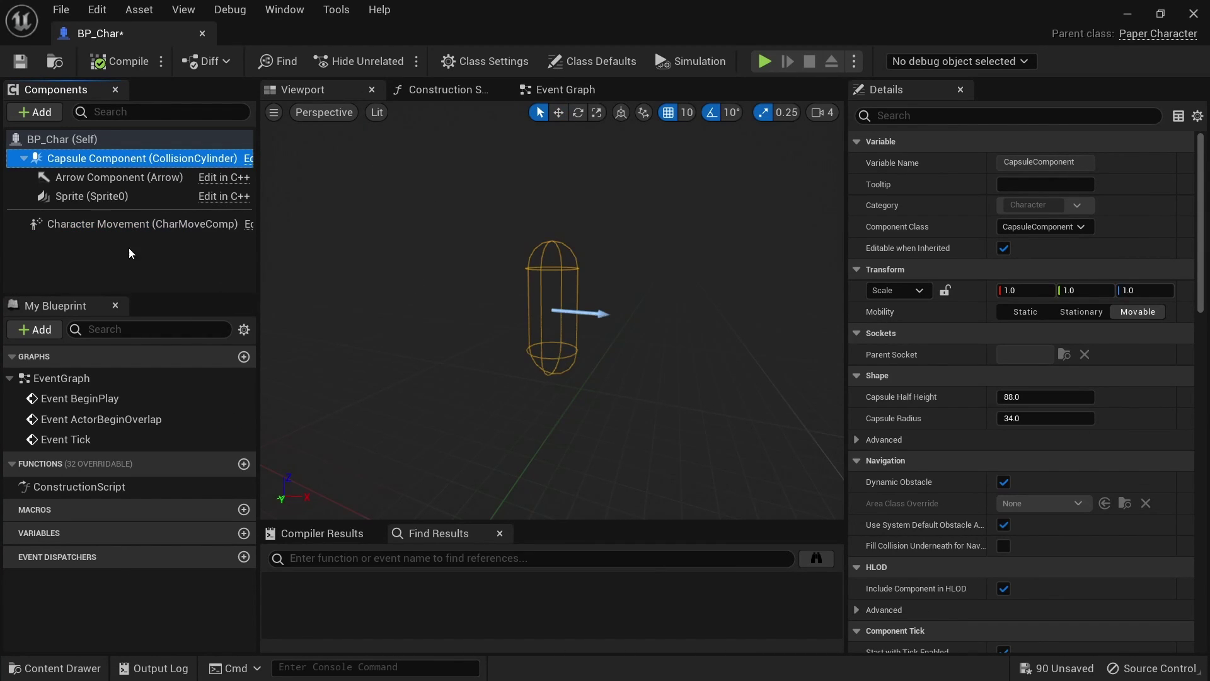
Assign the FB_Char_Idle flipbook as the source flipbook of BP_Char's Sprite component
{"action": "left_click", "coordinate": [119, 224]}
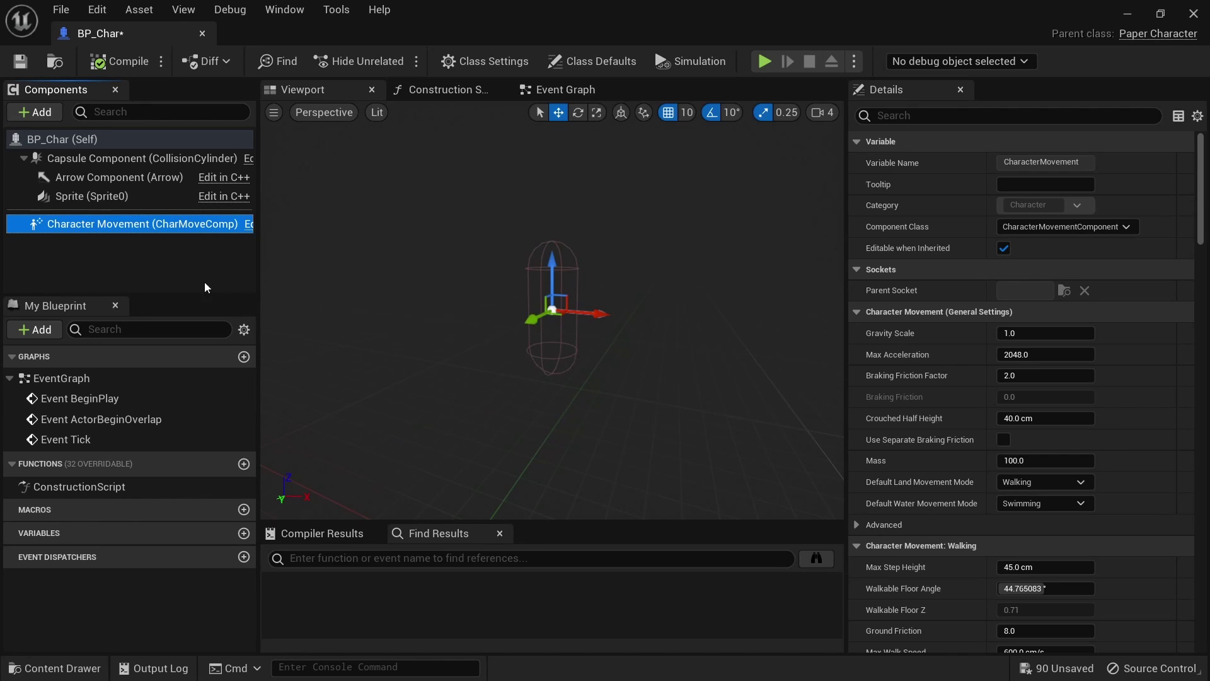
{"action": "left_click", "coordinate": [100, 200]}
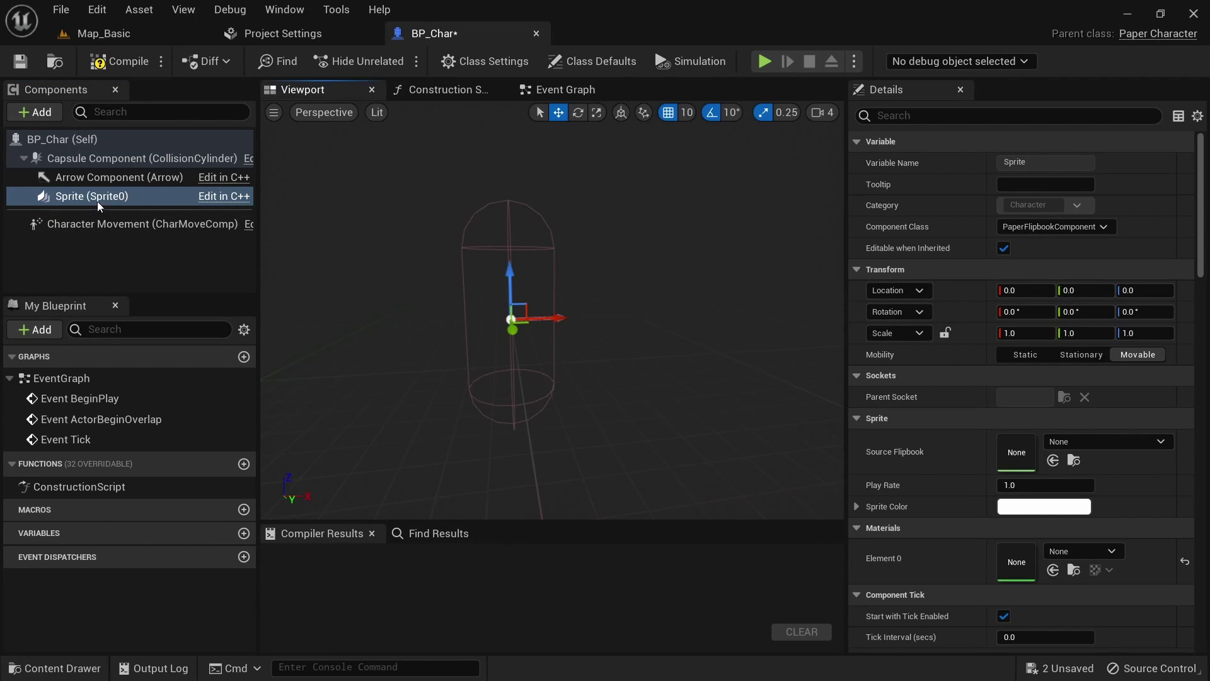
{"action": "left_click", "coordinate": [97, 200]}
{"action": "left_click", "coordinate": [1097, 441]}
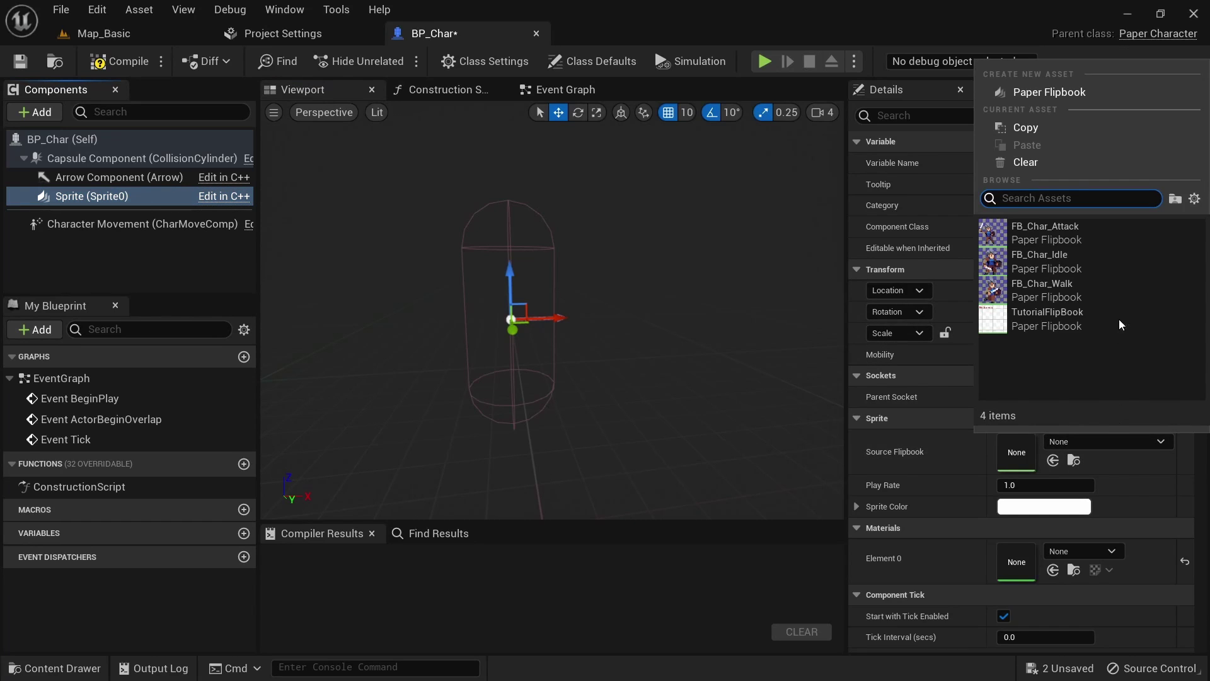
{"action": "left_click", "coordinate": [1121, 276]}
{"action": "key", "text": "f"}
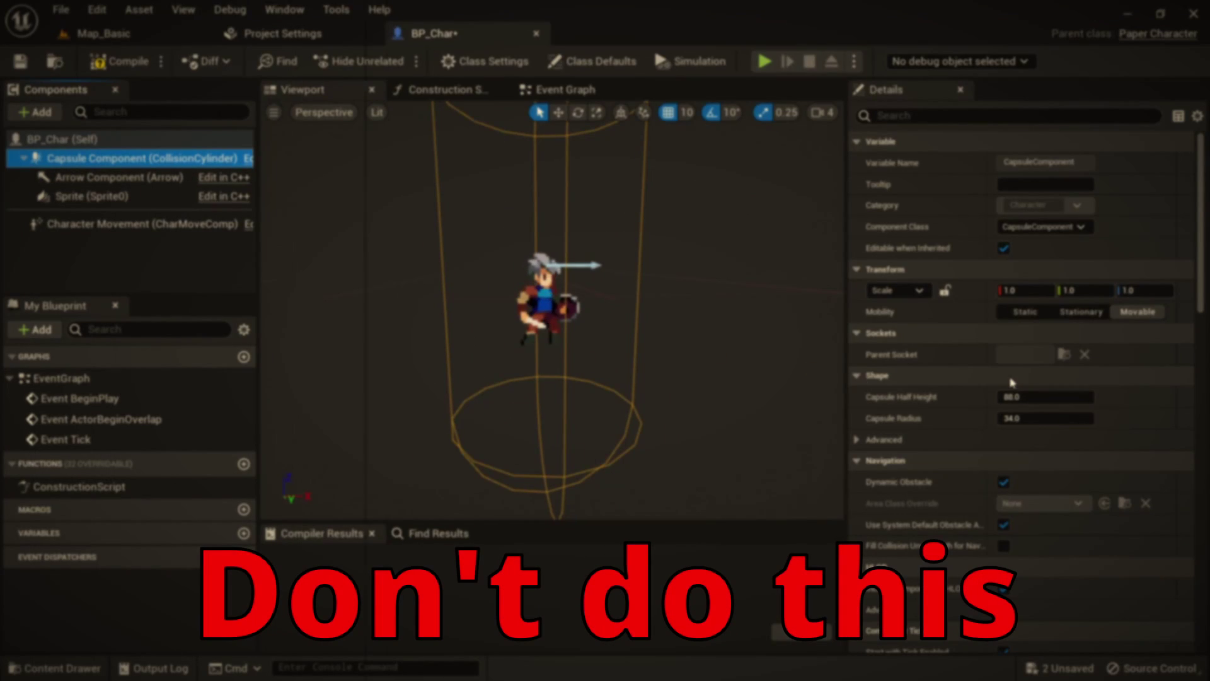
Try shrinking the capsule component around the character, with half height 25.3228 and radius 12.970256
{"action": "left_click_drag", "start_coordinate": [1019, 397], "coordinate": [1046, 397]}
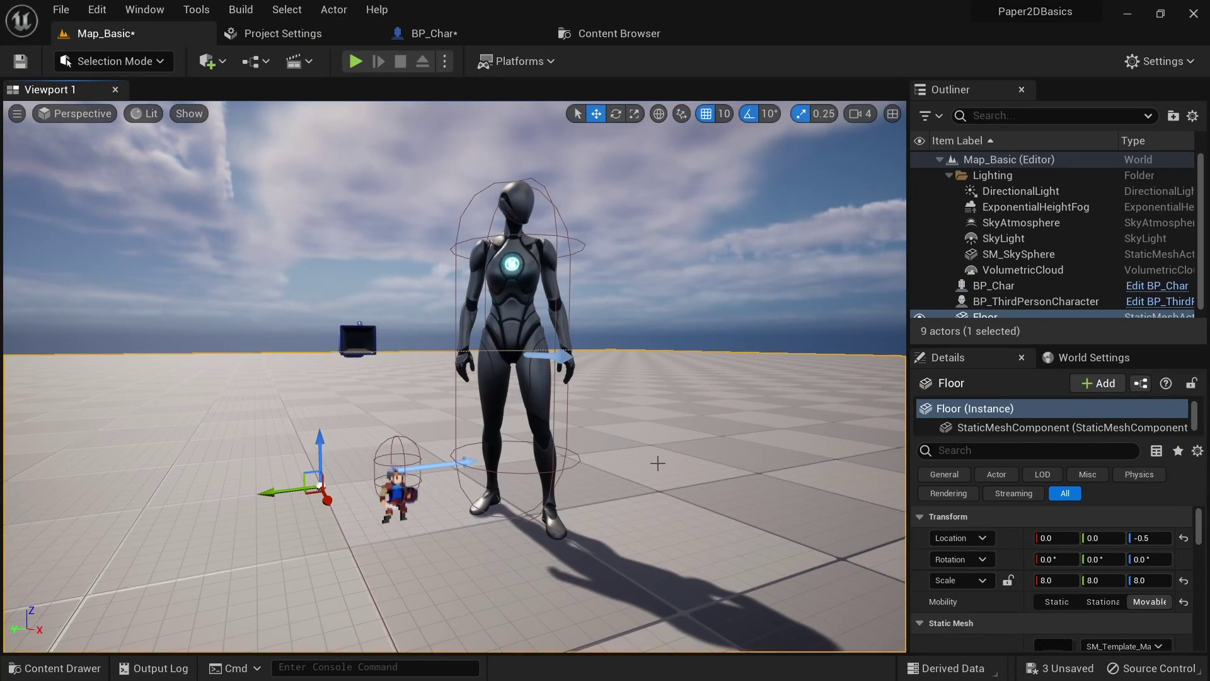
Compare the size of BP_Char with BP_ThirdPersonCharacter in the Map_Basic level
{"action": "key", "text": "g"}
{"action": "mouse_move", "coordinate": [658, 464]}
{"action": "right_mouse_down"}
{"action": "mouse_move", "coordinate": [658, 513]}
{"action": "mouse_move", "coordinate": [643, 523]}
{"action": "mouse_move", "coordinate": [650, 460]}
{"action": "right_mouse_up"}
{"action": "key", "text": "w"}
{"action": "key", "text": "s"}
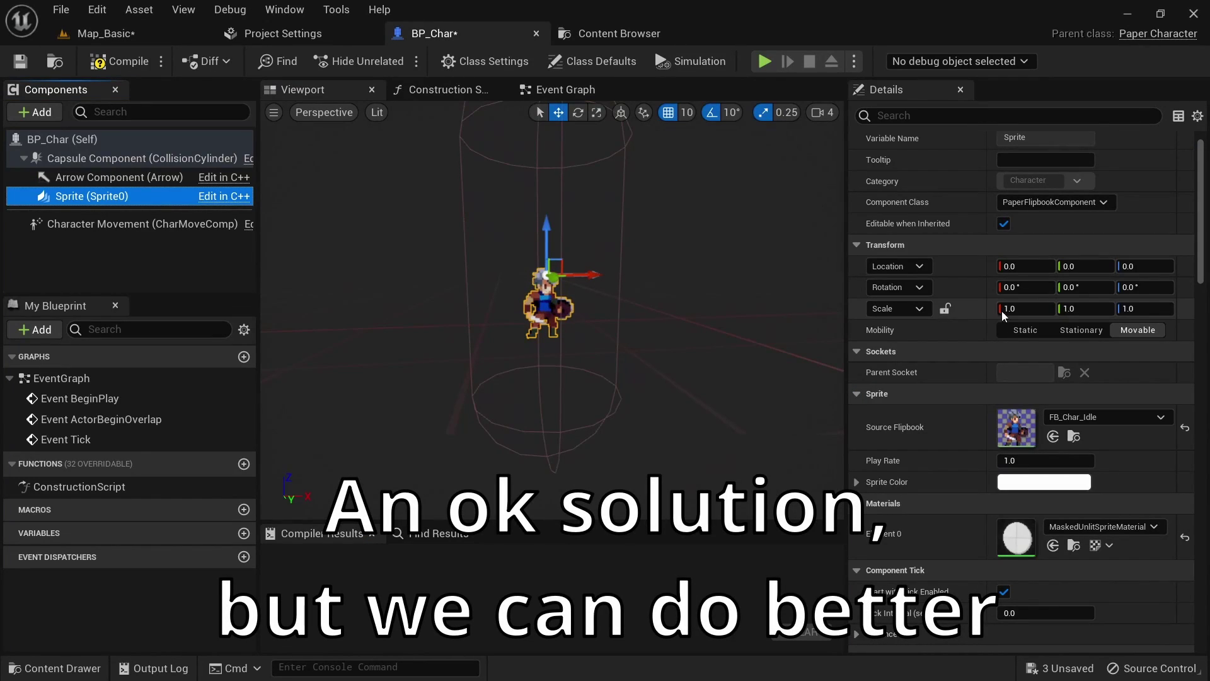
Try enlarging BP_Char's Sprite component by locking its scale proportions and setting the scale to 4
{"action": "left_click", "coordinate": [1028, 308]}
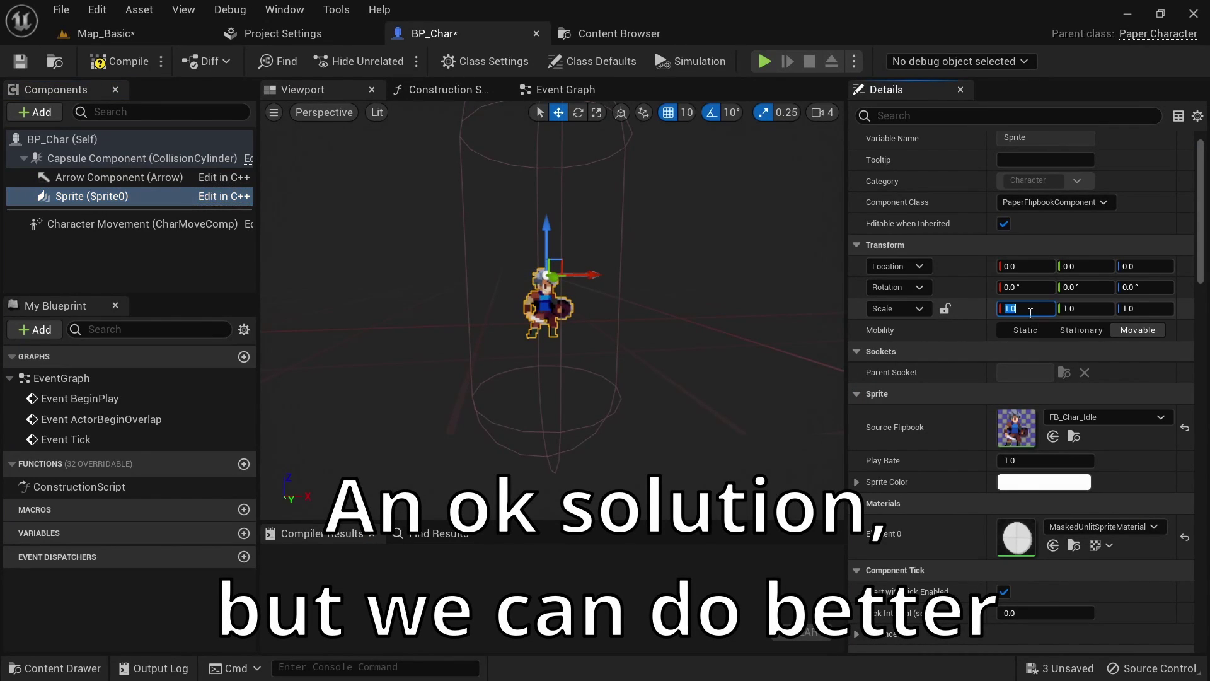
{"action": "left_click", "coordinate": [945, 311]}
{"action": "left_click", "coordinate": [1026, 311]}
{"action": "type", "text": "4"}
{"action": "key", "text": "Return"}
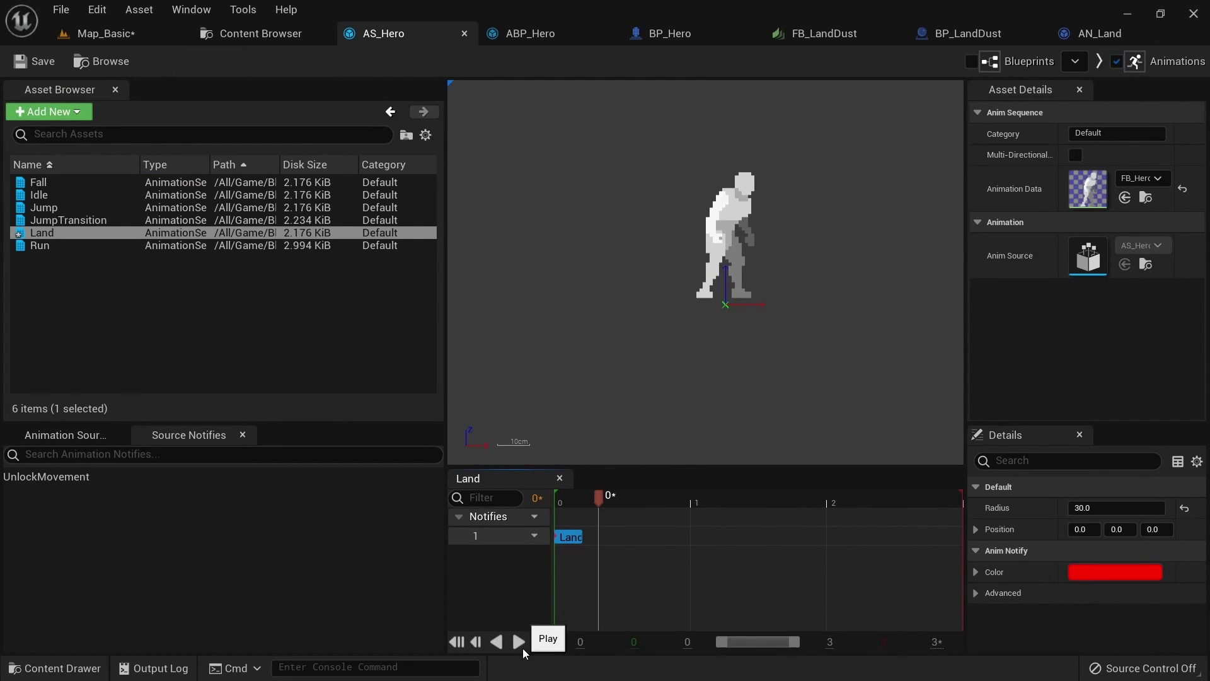
Play the Land sequence in AS_Hero and raise the Z position of its landing notify
{"action": "left_click", "coordinate": [520, 642]}
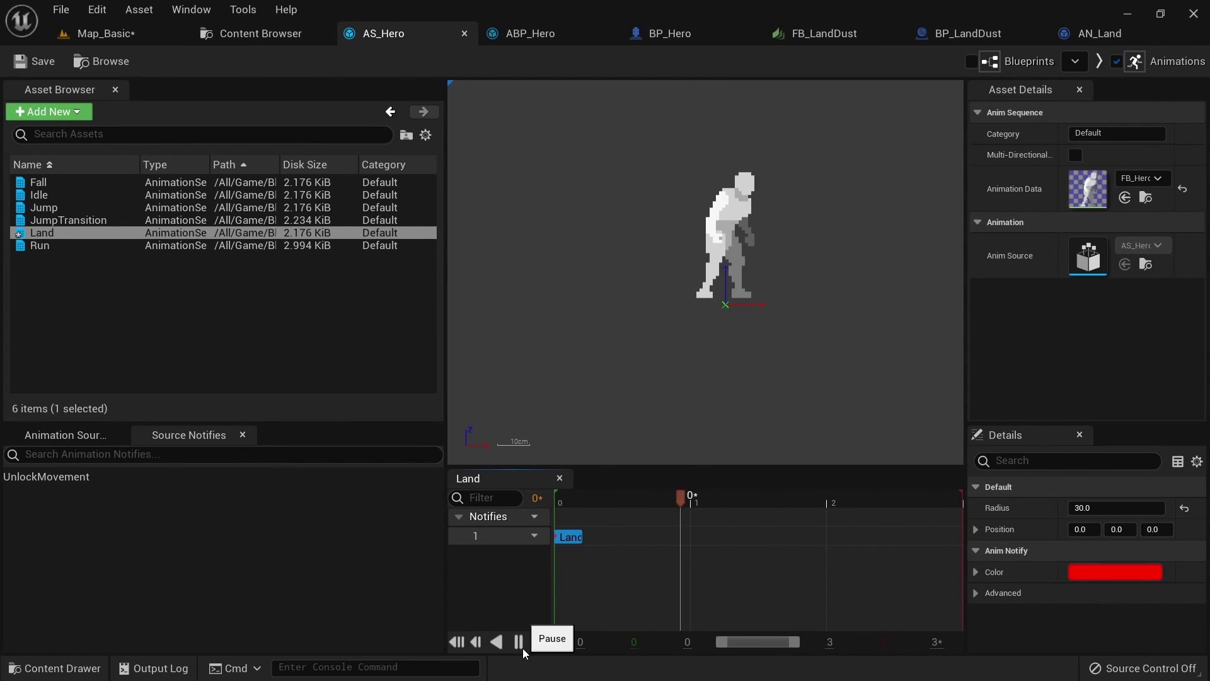
{"action": "left_click_drag", "start_coordinate": [1153, 530], "coordinate": [1171, 530]}
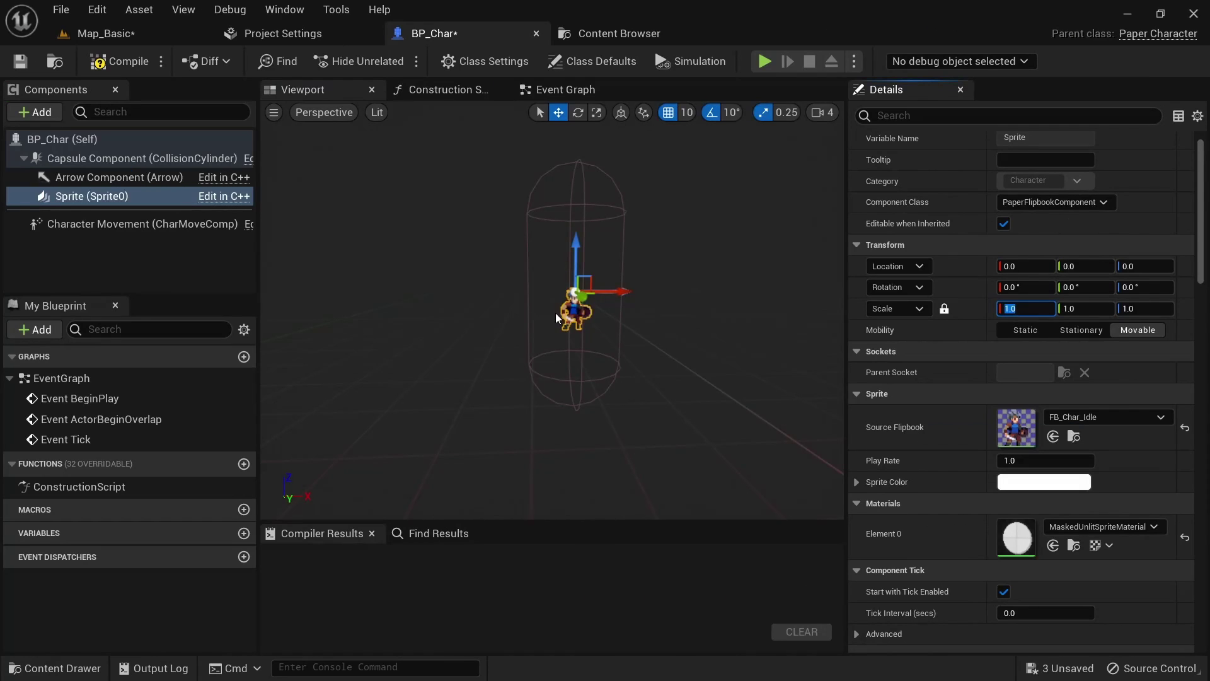
Select all the char_blue_1 sprites in the Sprites folder and open them together for bulk editing in the property matrix
{"action": "right_click_drag", "start_coordinate": [556, 313], "coordinate": [589, 295]}
{"action": "key", "text": "ctrl+space"}
{"action": "left_click", "coordinate": [84, 472]}
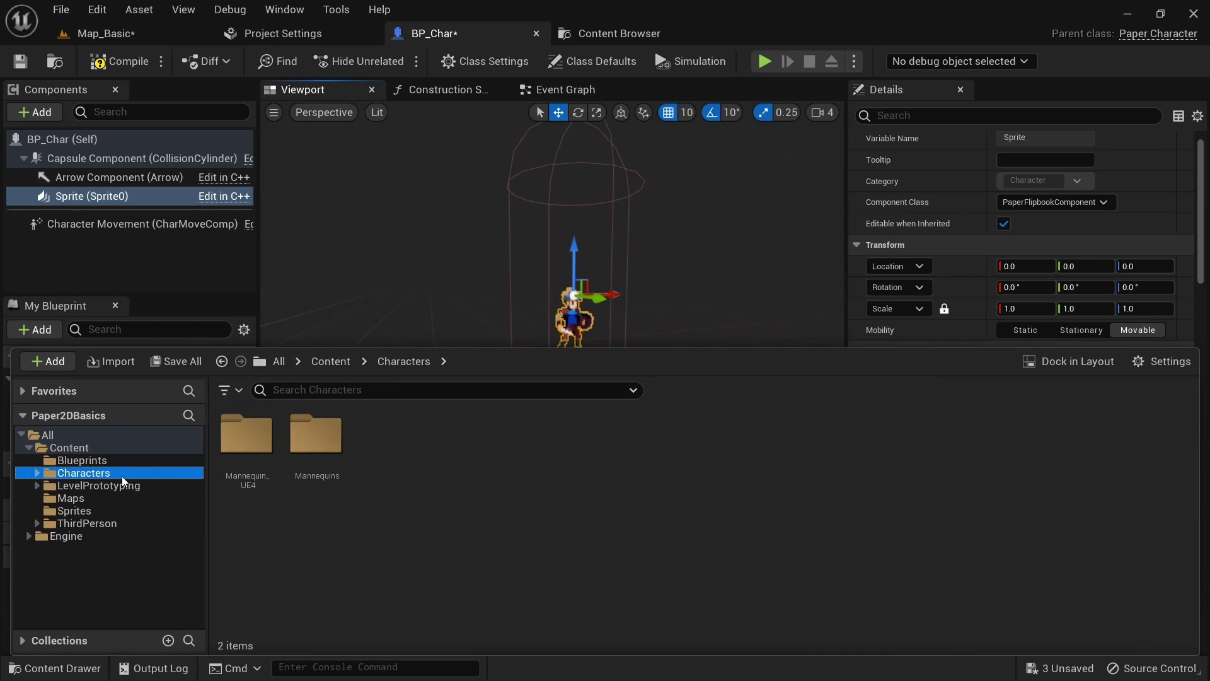
{"action": "left_click", "coordinate": [75, 510]}
{"action": "scroll", "coordinate": [607, 525], "scroll_direction": "down", "scroll_amount": 3}
{"action": "scroll", "coordinate": [607, 525], "scroll_direction": "down", "scroll_amount": 5}
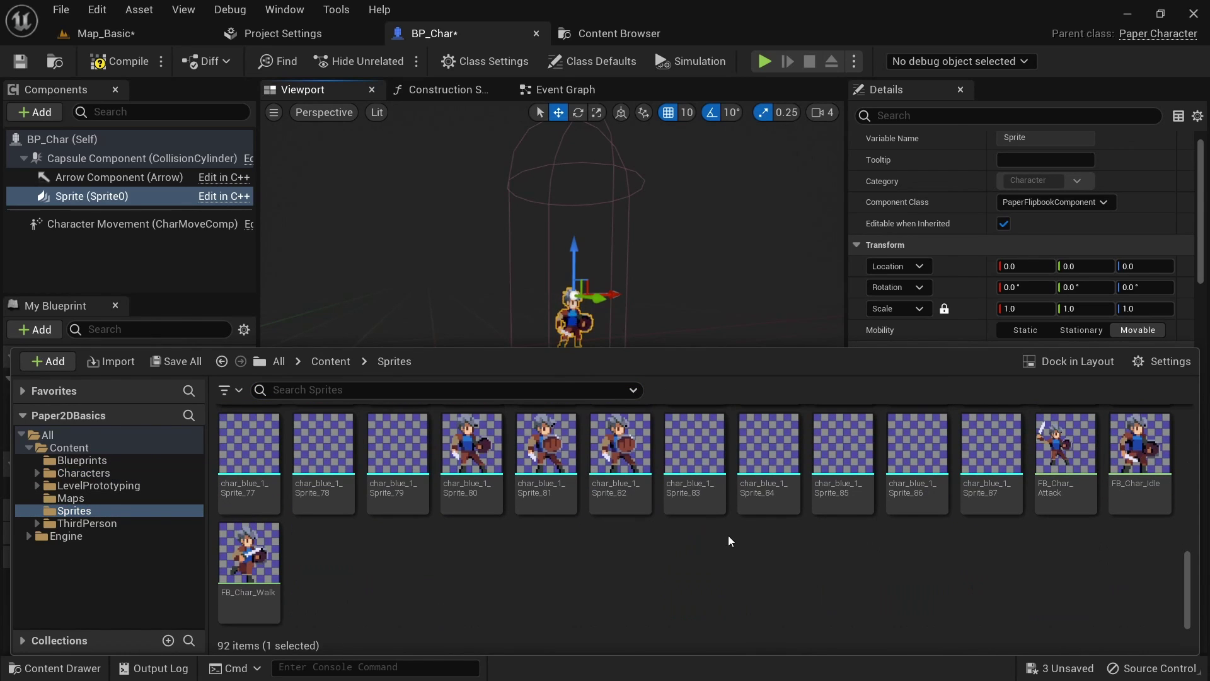
{"action": "left_click", "coordinate": [993, 473], "text": "shift"}
{"action": "right_click", "coordinate": [993, 473]}
{"action": "mouse_move", "coordinate": [1072, 237]}
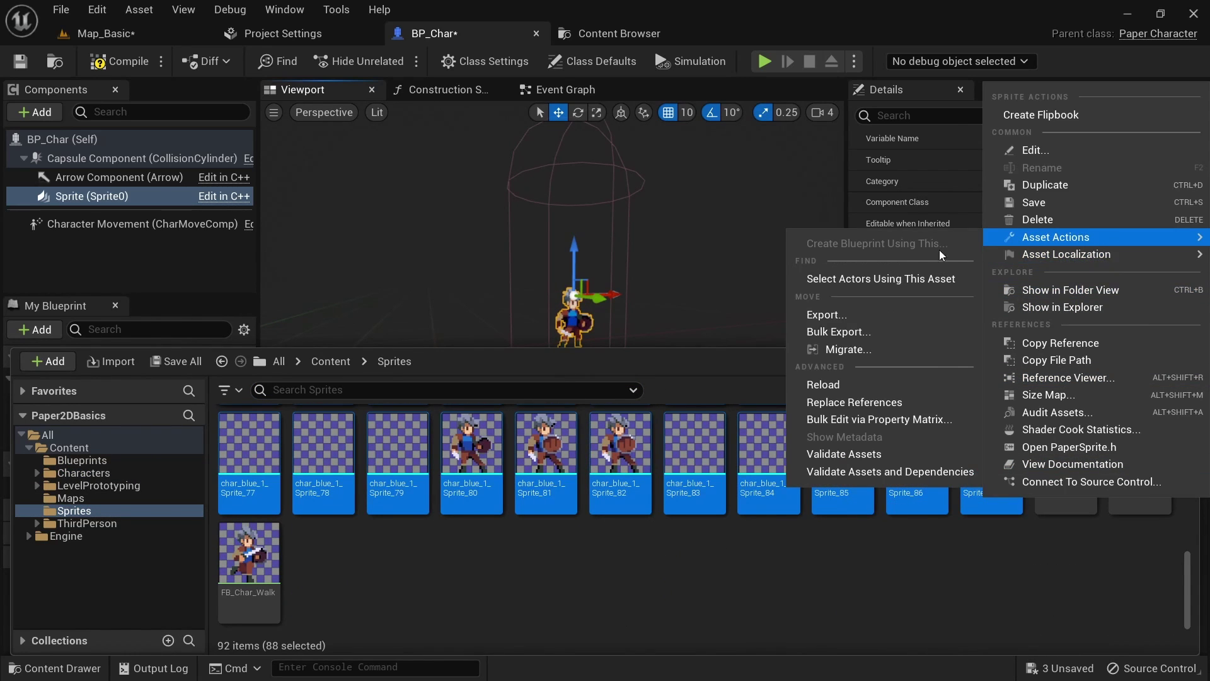
{"action": "left_click", "coordinate": [882, 420]}
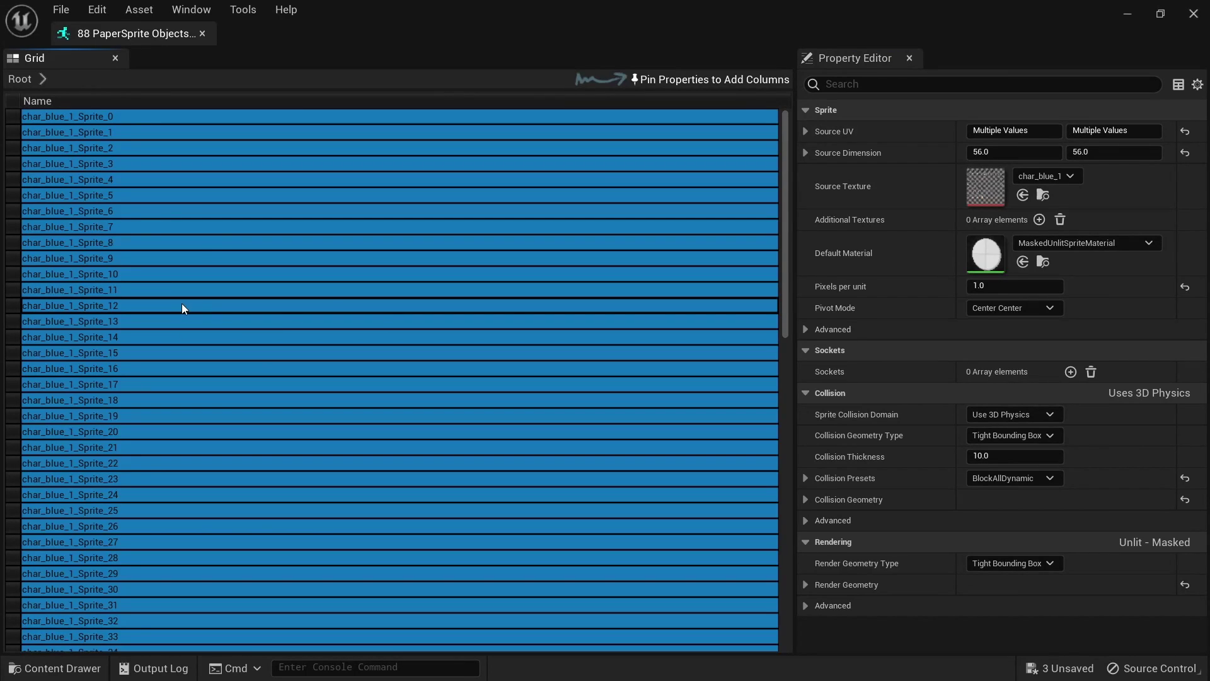
Set Pixels per unit to 0.25 for all the selected sprites and close the property matrix
{"action": "left_click", "coordinate": [997, 284]}
{"action": "type", "text": "0.25"}
{"action": "key", "text": "Return"}
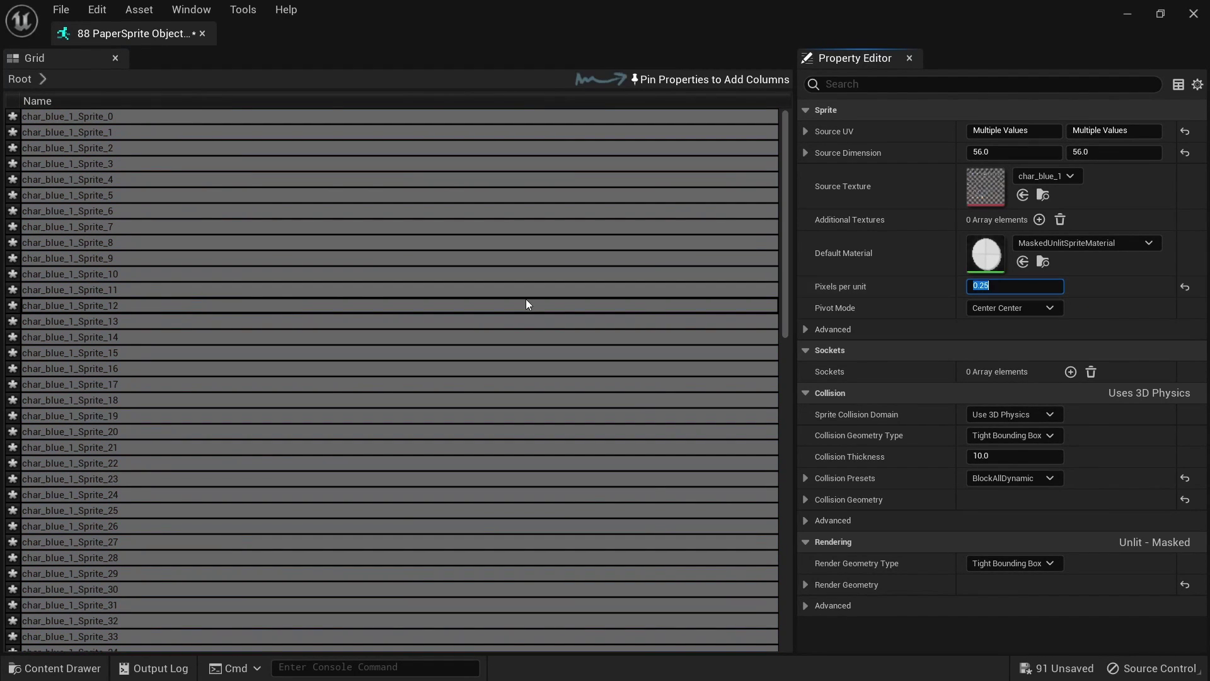
{"action": "left_click", "coordinate": [203, 33]}
Raise BP_Char's Sprite component inside the capsule to a Z location of 50
{"action": "left_click", "coordinate": [133, 159]}
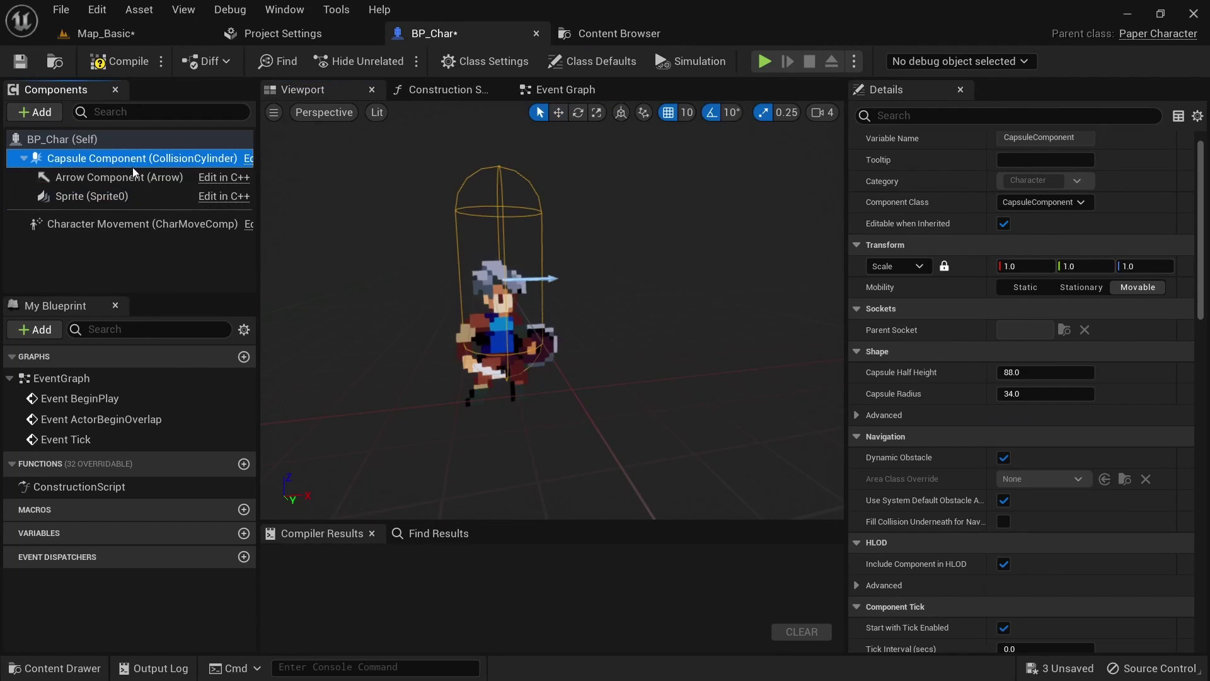
{"action": "left_click", "coordinate": [126, 196]}
{"action": "left_click_drag", "start_coordinate": [503, 231], "coordinate": [503, 171]}
Reduce the capsule component's half height so it fits closely around the character sprite
{"action": "left_click", "coordinate": [95, 165]}
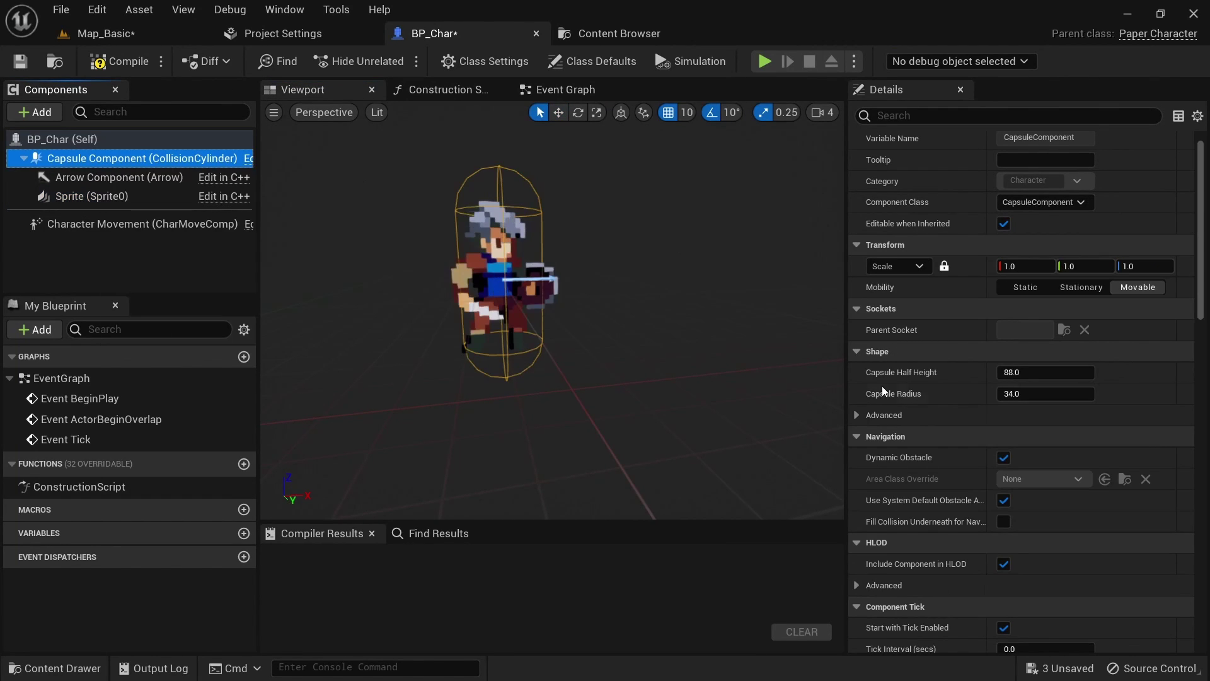
{"action": "left_click_drag", "start_coordinate": [1061, 377], "coordinate": [1015, 372]}
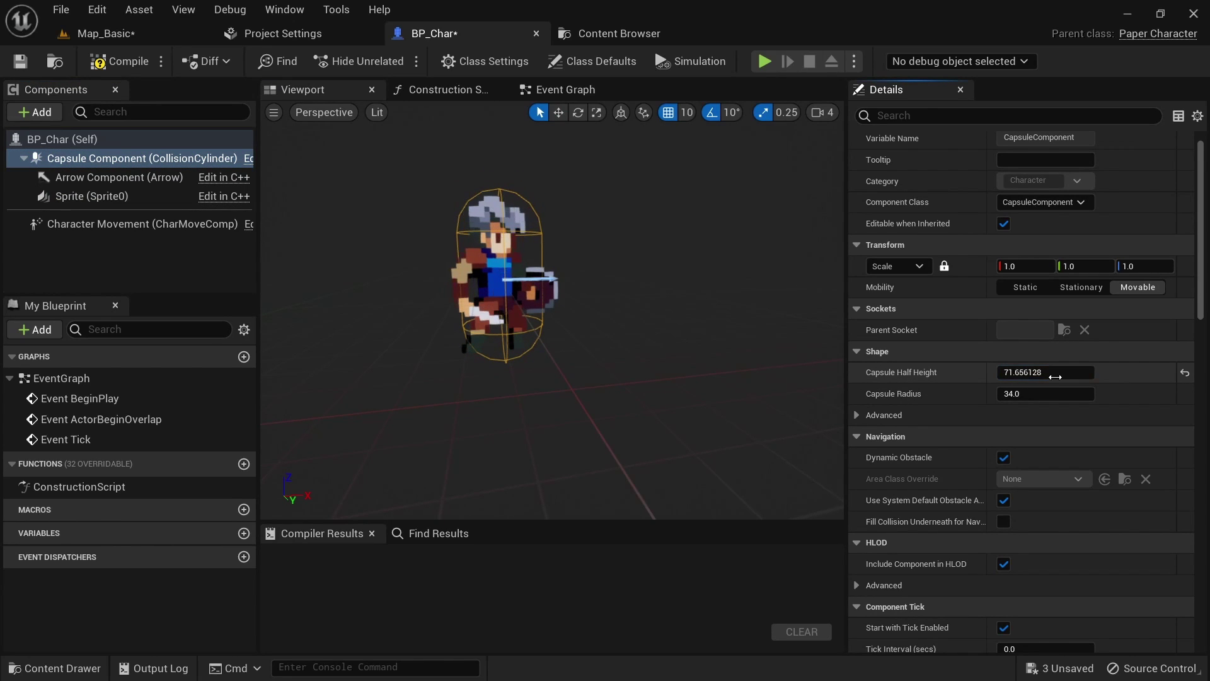
{"action": "left_click", "coordinate": [92, 196]}
{"action": "right_click_drag", "start_coordinate": [489, 316], "coordinate": [542, 315]}
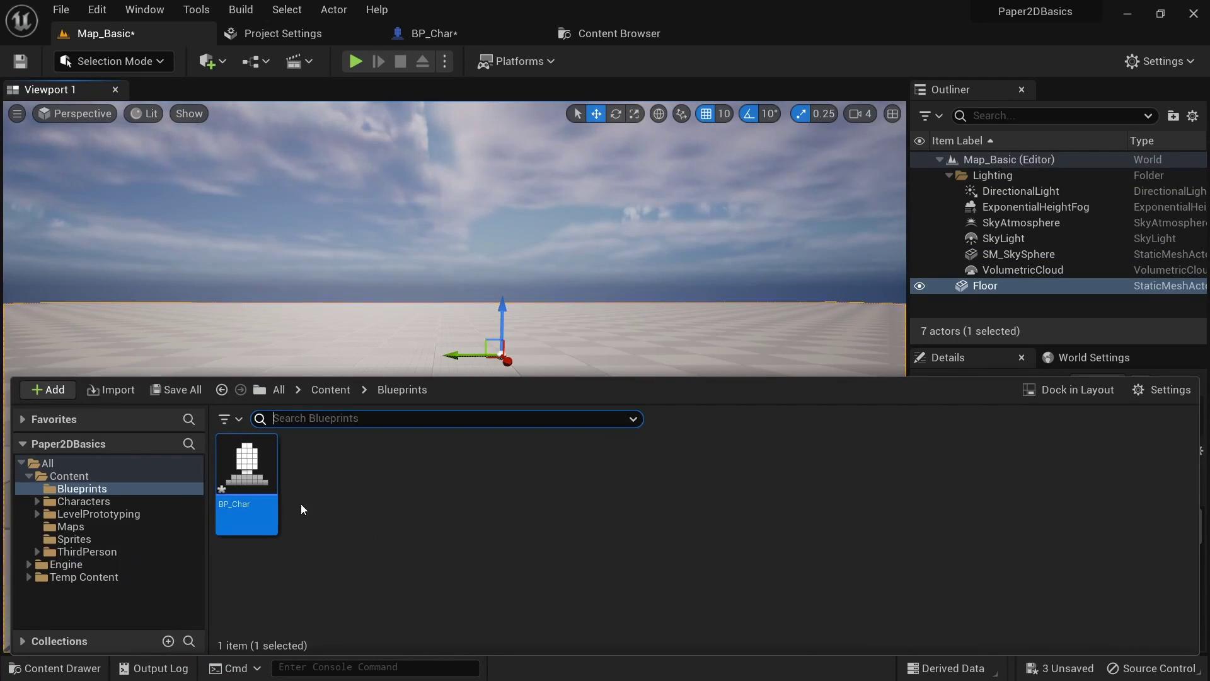
Place BP_Char from the Blueprints folder on the floor of the Map_Basic level and check where its feet sit
{"action": "left_click_drag", "start_coordinate": [247, 485], "coordinate": [488, 509]}
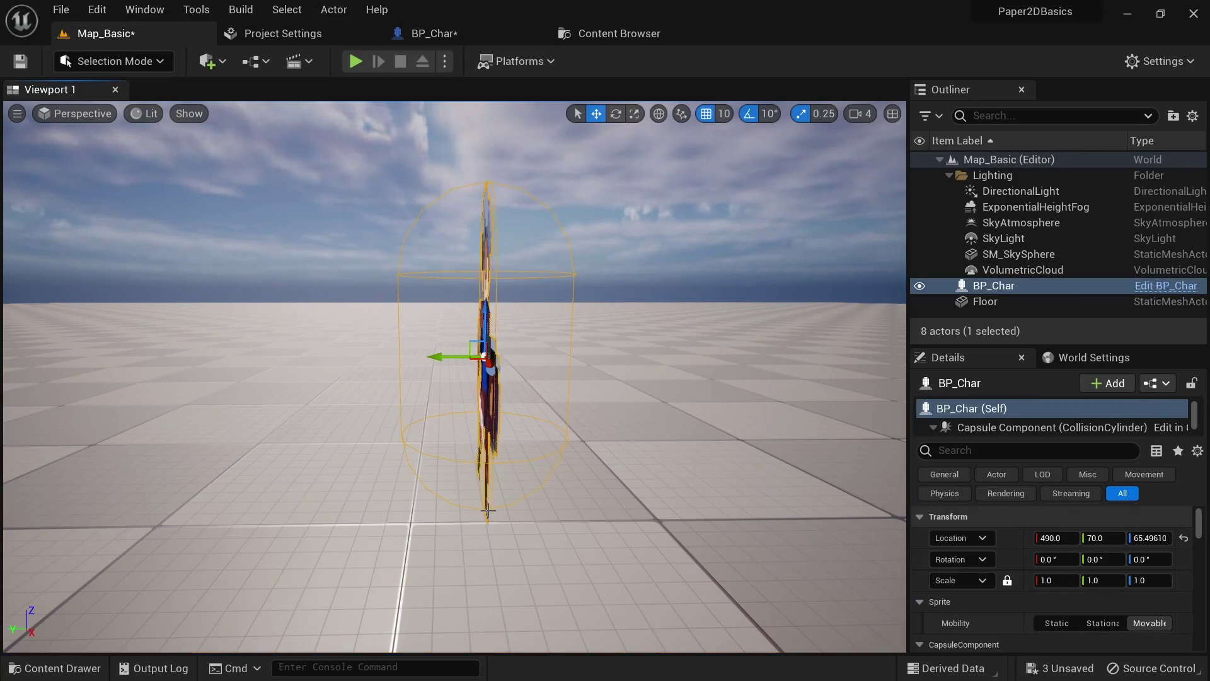
{"action": "right_click_drag", "start_coordinate": [489, 509], "coordinate": [687, 517]}
{"action": "right_click_drag", "start_coordinate": [434, 489], "coordinate": [494, 513]}
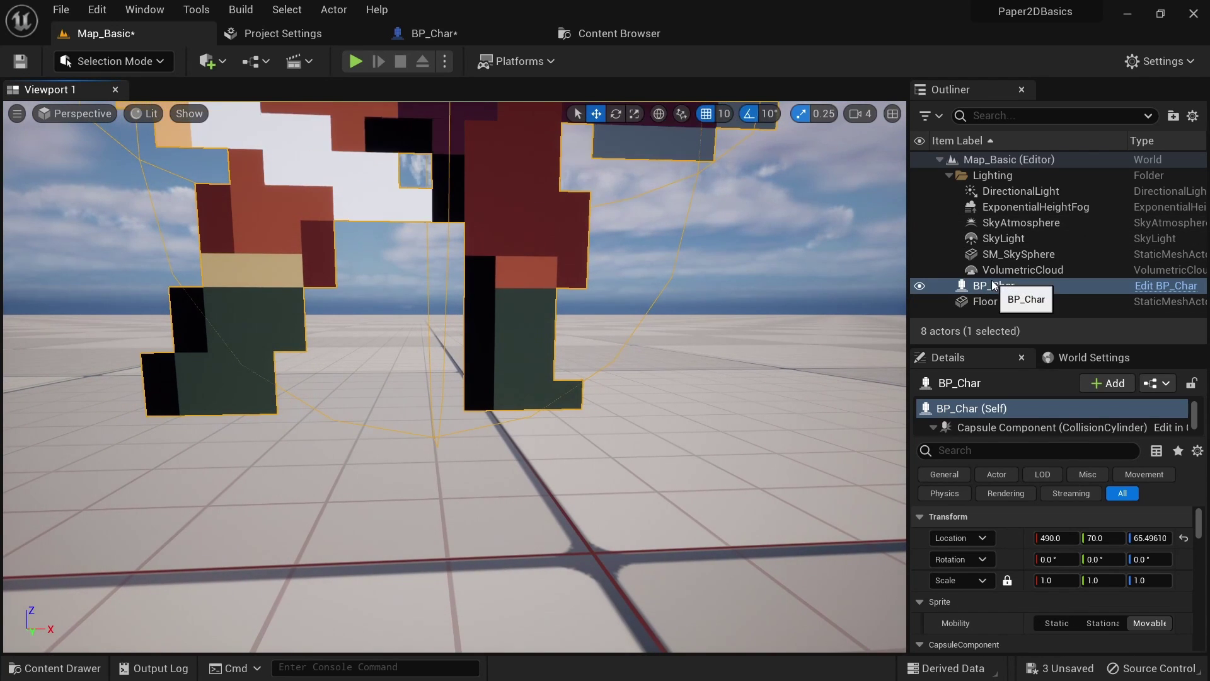
Align the placed BP_Char's feet with the floor by testing Sprite Z locations such as 45.8 and 45.9, settling on 46
{"action": "left_click_drag", "start_coordinate": [999, 443], "coordinate": [999, 467]}
{"action": "left_click", "coordinate": [998, 446]}
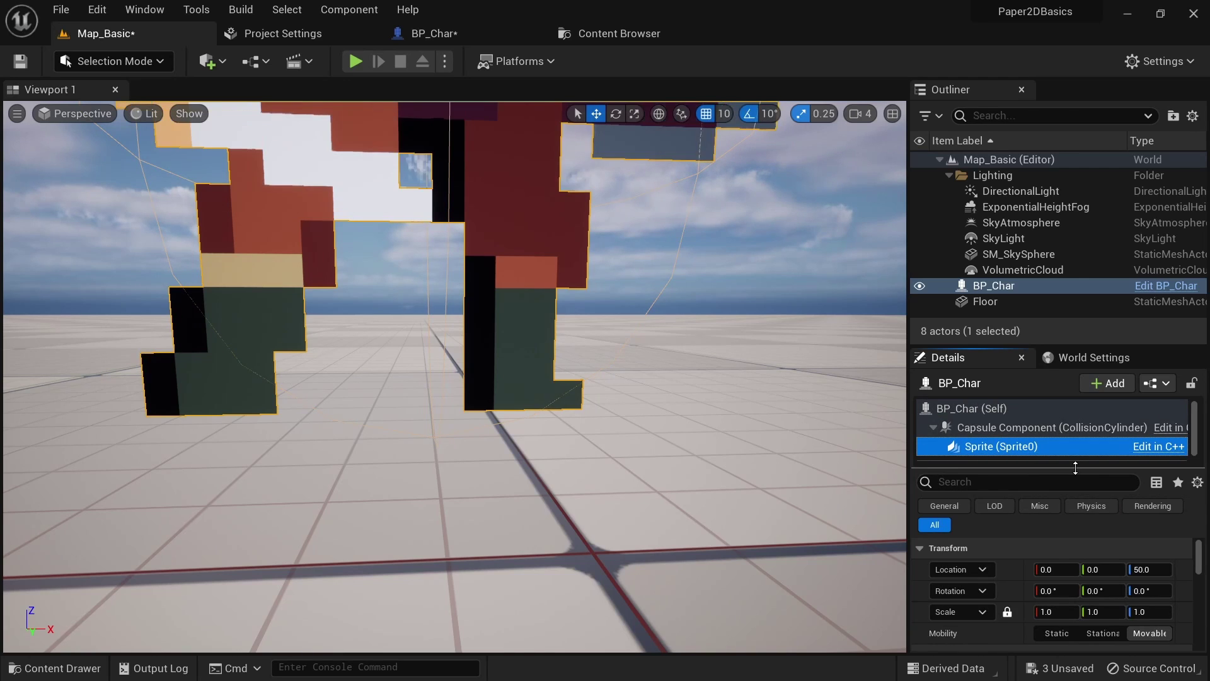
{"action": "left_click_drag", "start_coordinate": [1143, 569], "coordinate": [1134, 569]}
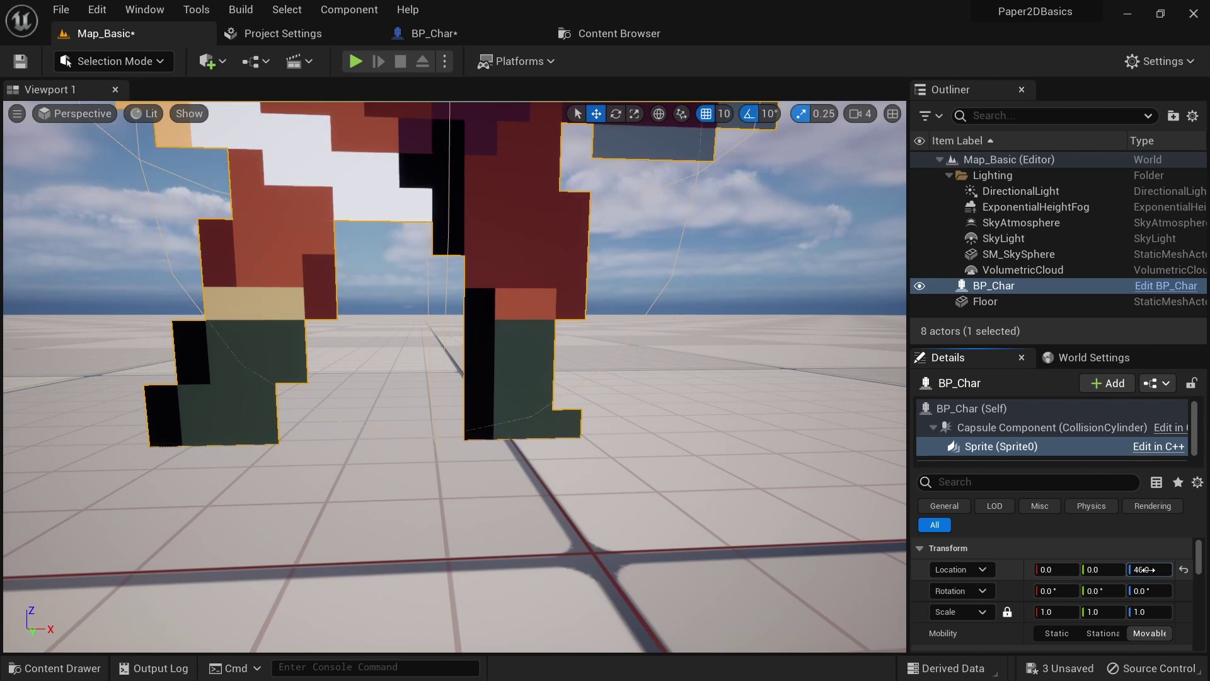
{"action": "left_click_drag", "start_coordinate": [1154, 570], "coordinate": [1154, 570]}
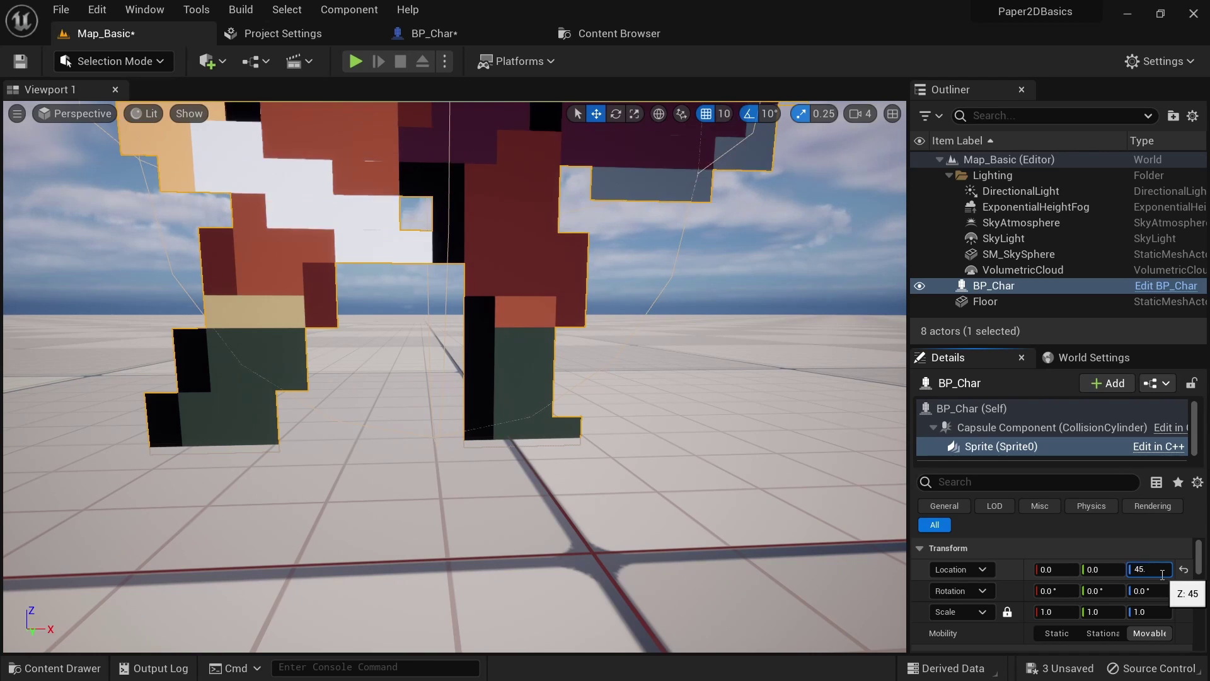
{"action": "type", "text": "5"}
{"action": "key", "text": "Return"}
{"action": "type", "text": "45.8"}
{"action": "key", "text": "Return"}
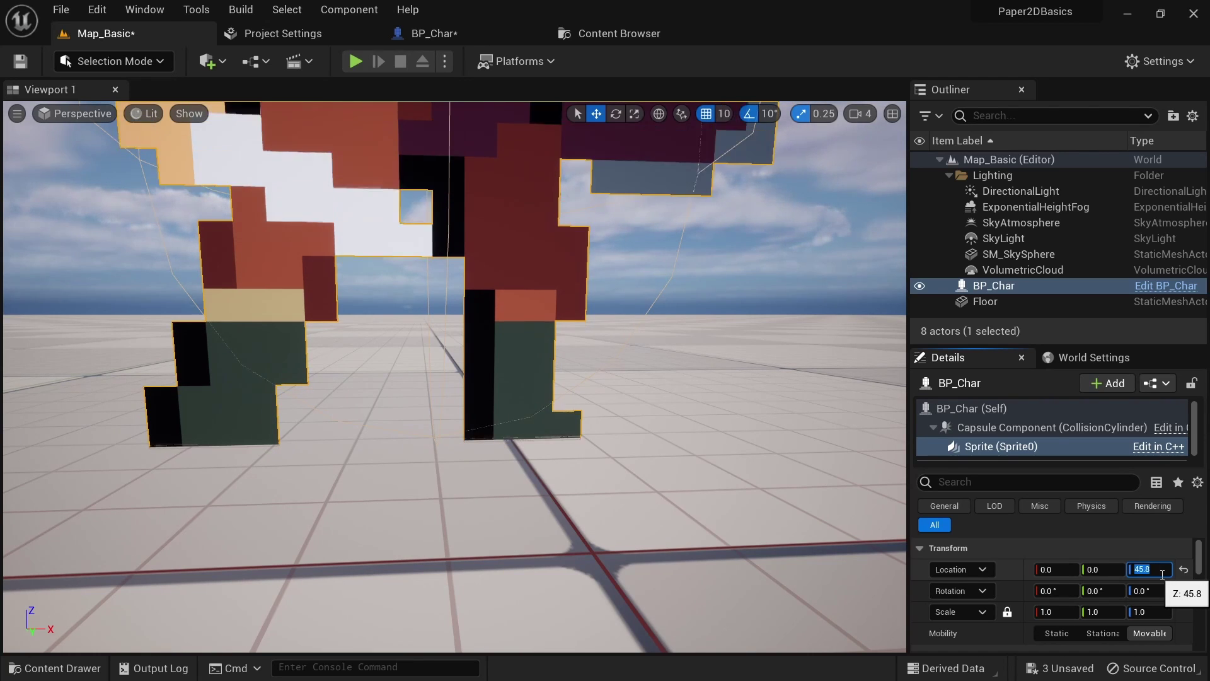
{"action": "type", "text": "45.9"}
{"action": "key", "text": "Return"}
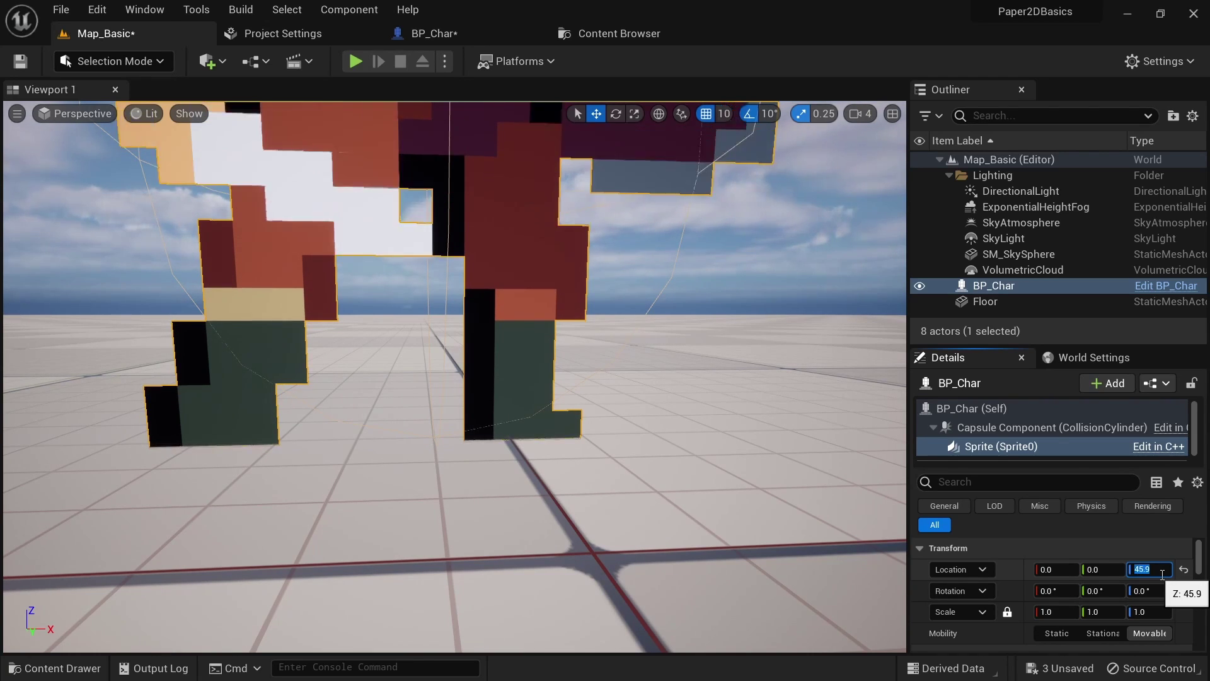
{"action": "right_click_drag", "start_coordinate": [454, 377], "coordinate": [657, 406]}
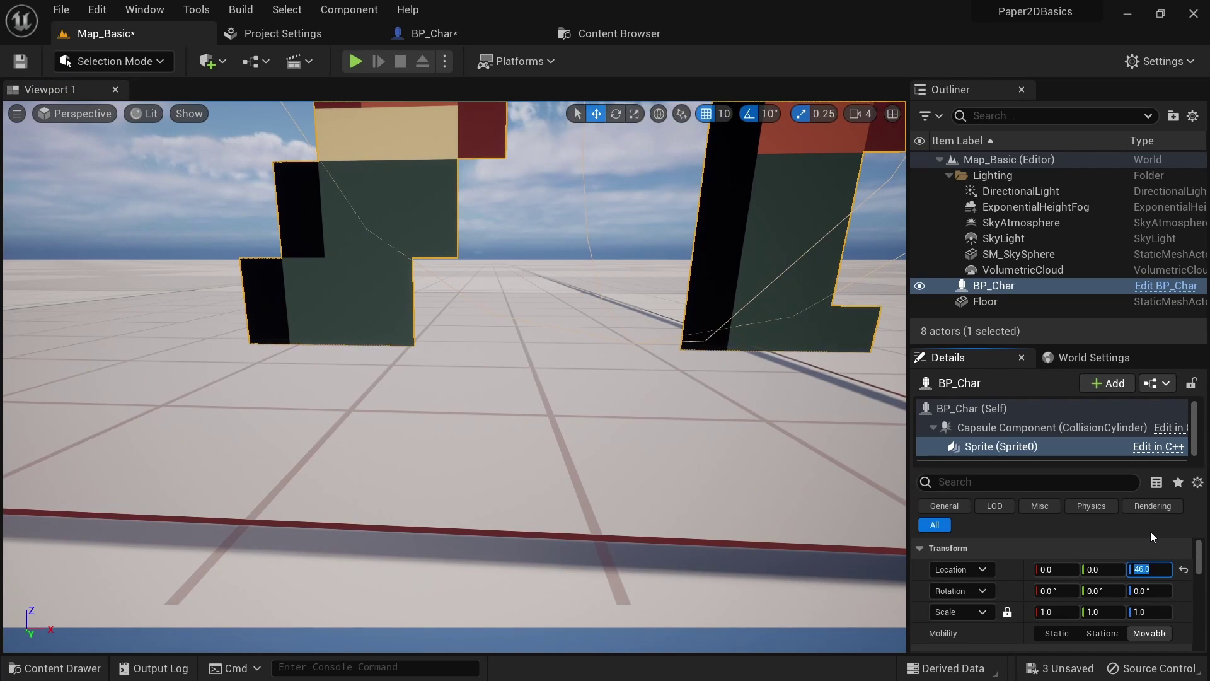
Set the Z location of the Sprite component in the BP_Char blueprint to 46
{"action": "left_click", "coordinate": [463, 44]}
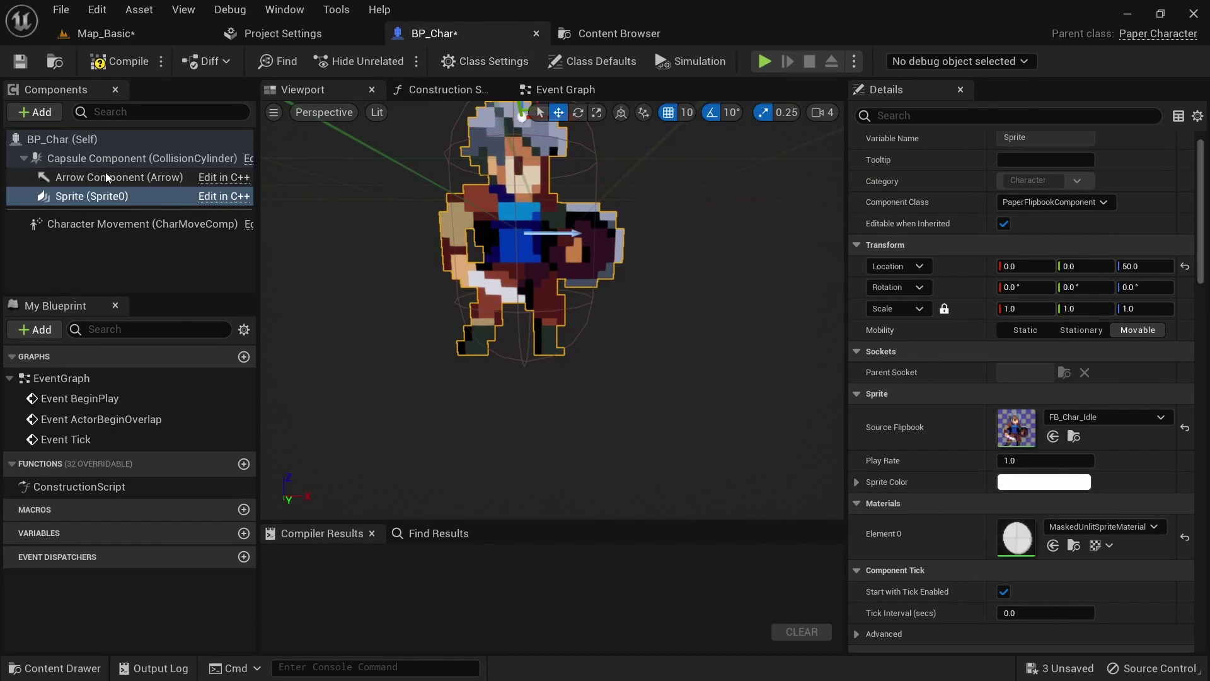
{"action": "left_click", "coordinate": [1138, 266]}
{"action": "type", "text": "46.0"}
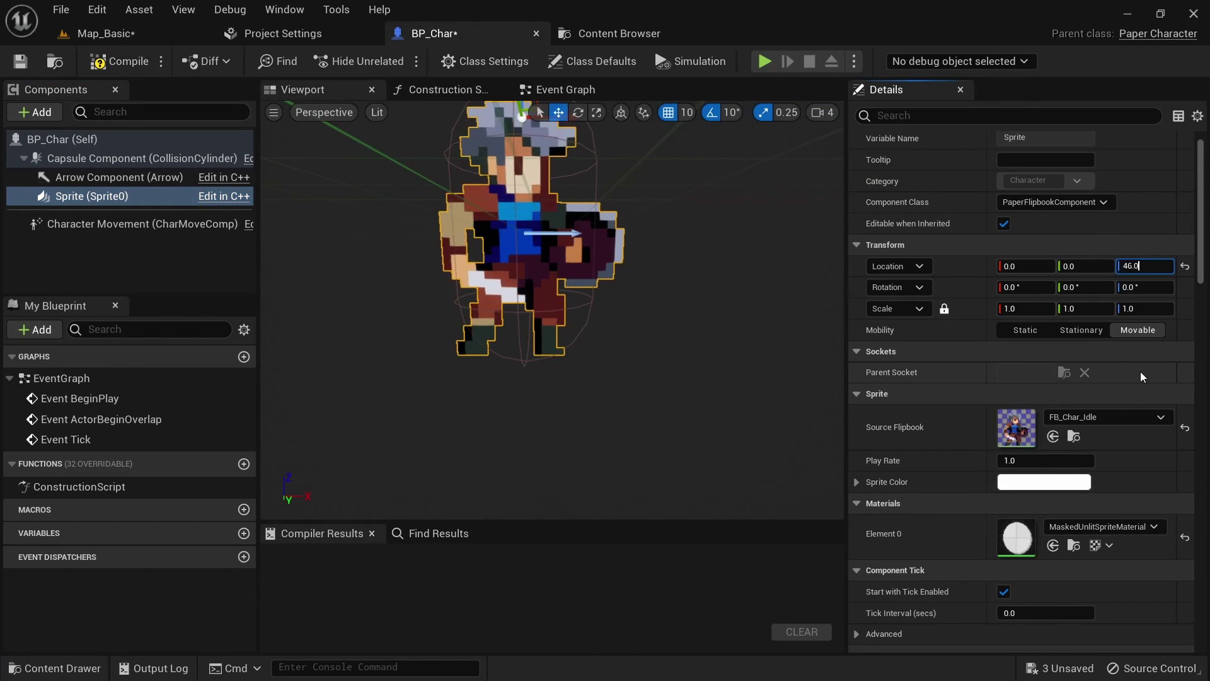
{"action": "key", "text": "Return"}
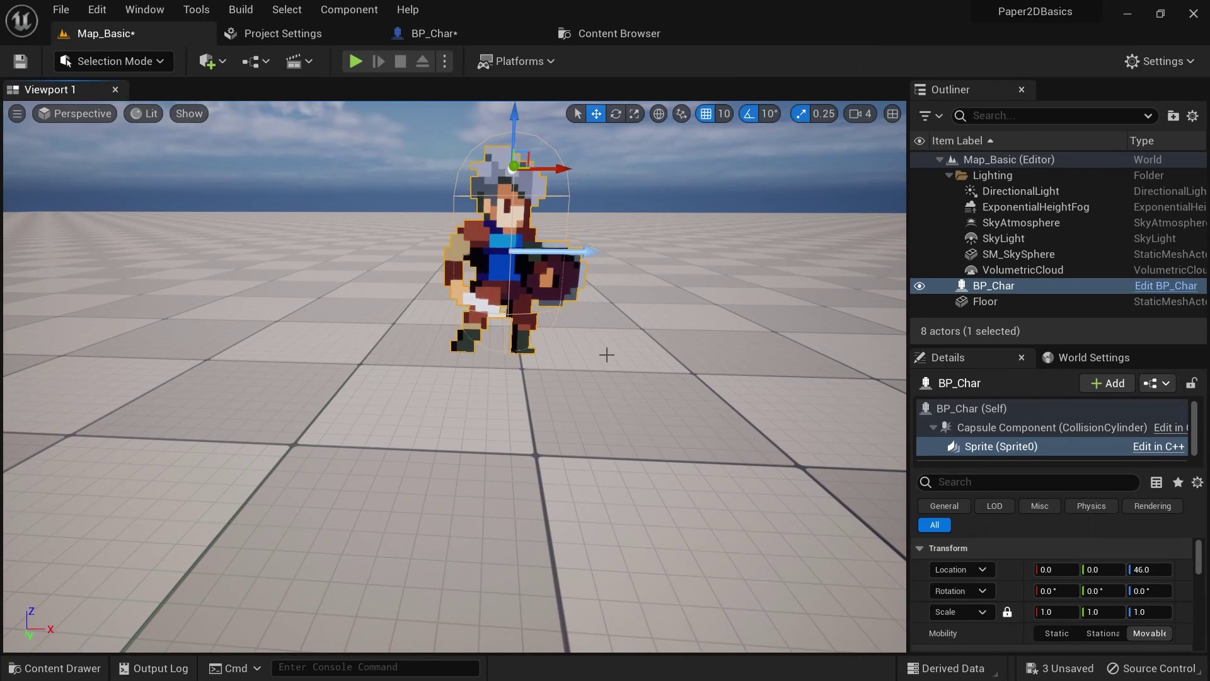
Delete the placed BP_Char from the level and put a fresh BP_Char on the floor to check its feet
{"action": "left_click", "coordinate": [517, 294]}
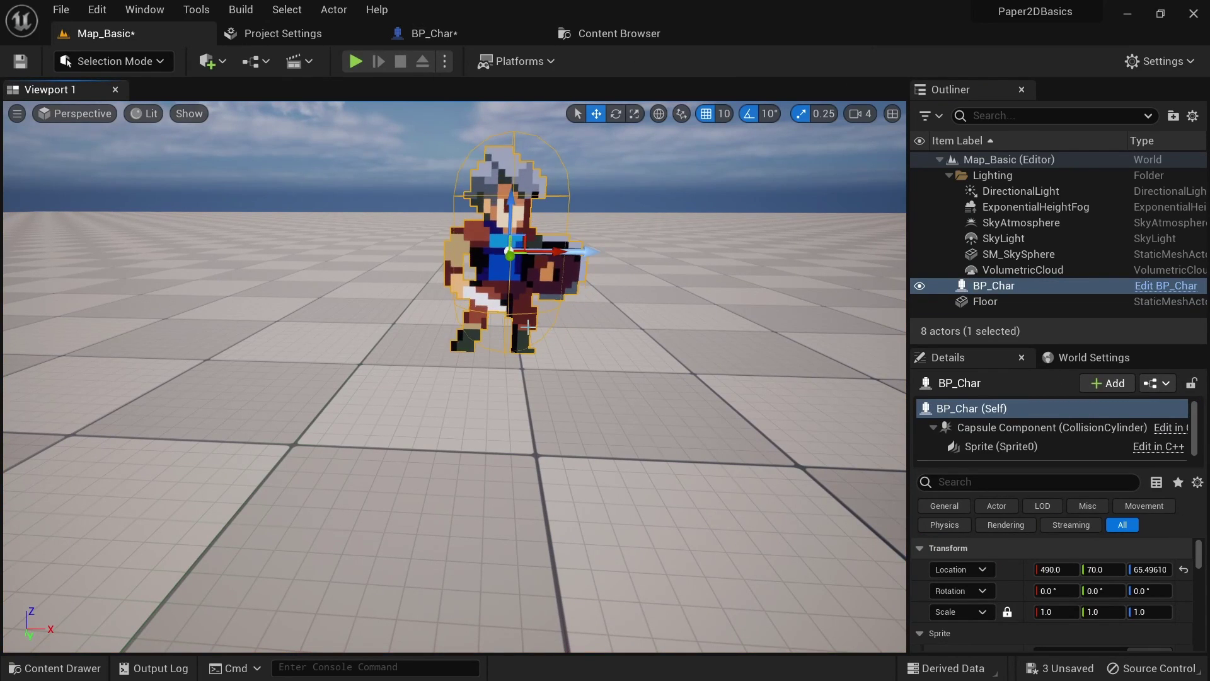
{"action": "key", "text": "Delete"}
{"action": "key", "text": "ctrl+space"}
{"action": "left_click_drag", "start_coordinate": [238, 521], "coordinate": [485, 410]}
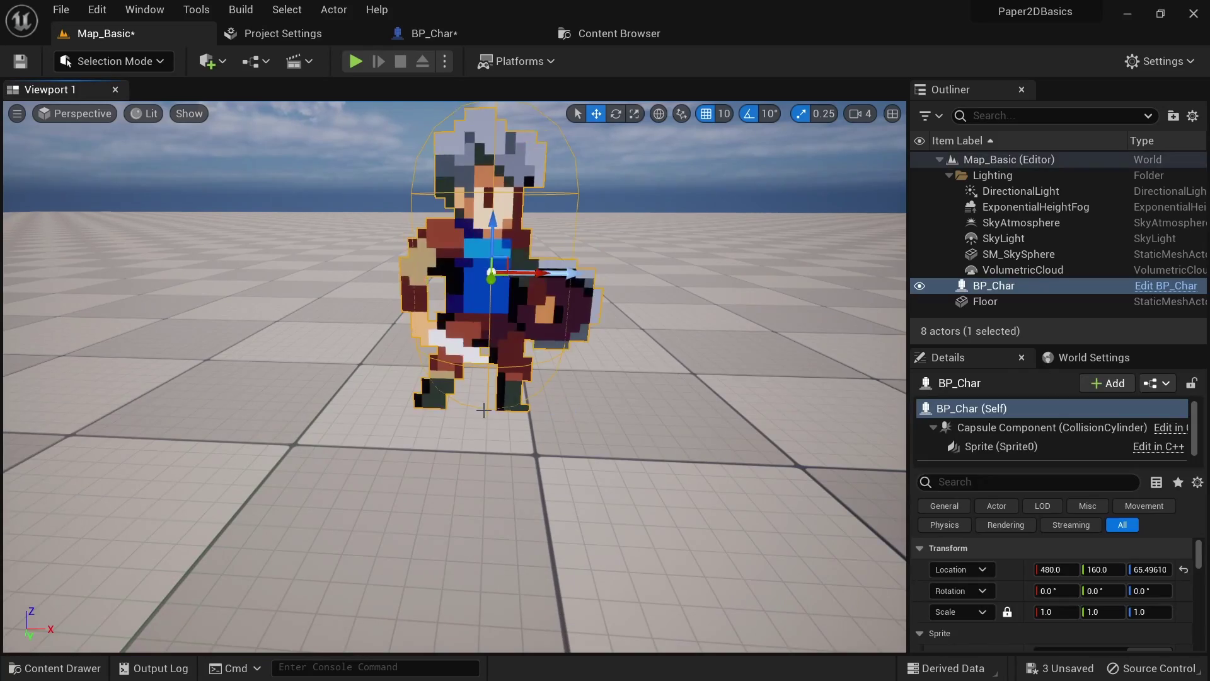
{"action": "mouse_move", "coordinate": [485, 411]}
{"action": "right_mouse_down"}
{"action": "mouse_move", "coordinate": [505, 485]}
{"action": "mouse_move", "coordinate": [505, 397]}
{"action": "mouse_move", "coordinate": [485, 401]}
{"action": "right_mouse_up"}
{"action": "key", "text": "w"}
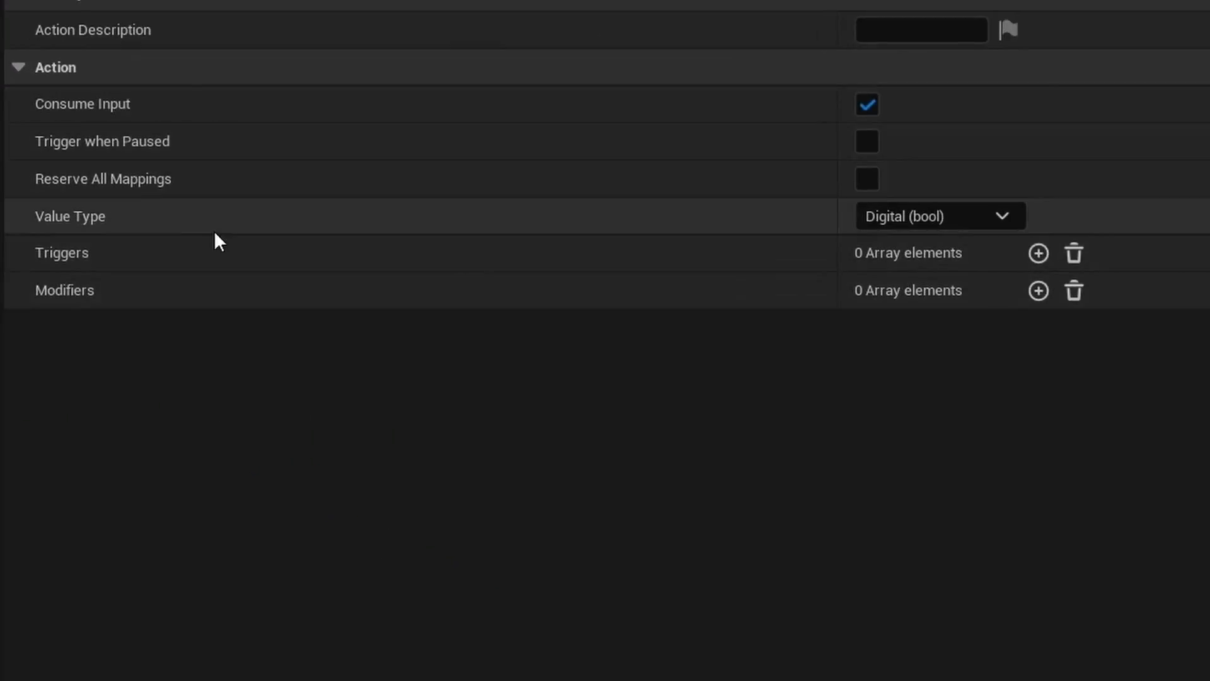
Look at the value types available for the input action
{"action": "left_click", "coordinate": [1003, 216]}
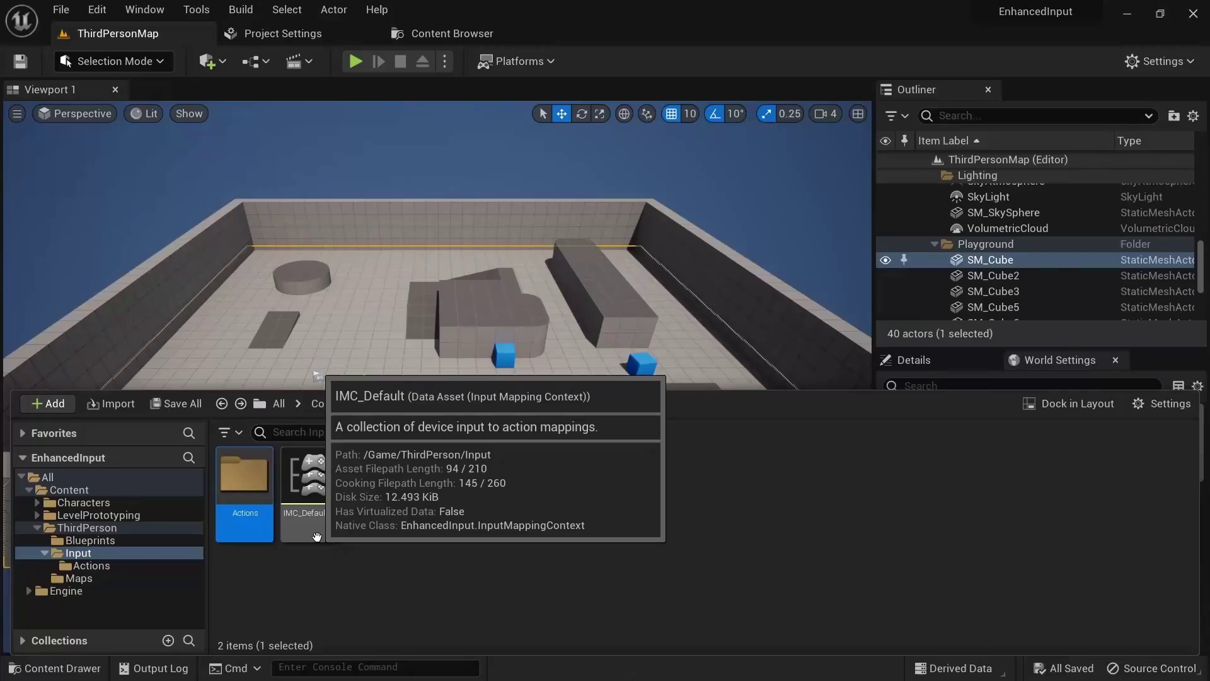
Create a new folder named Input in the Content folder
{"action": "double_click", "coordinate": [316, 537]}
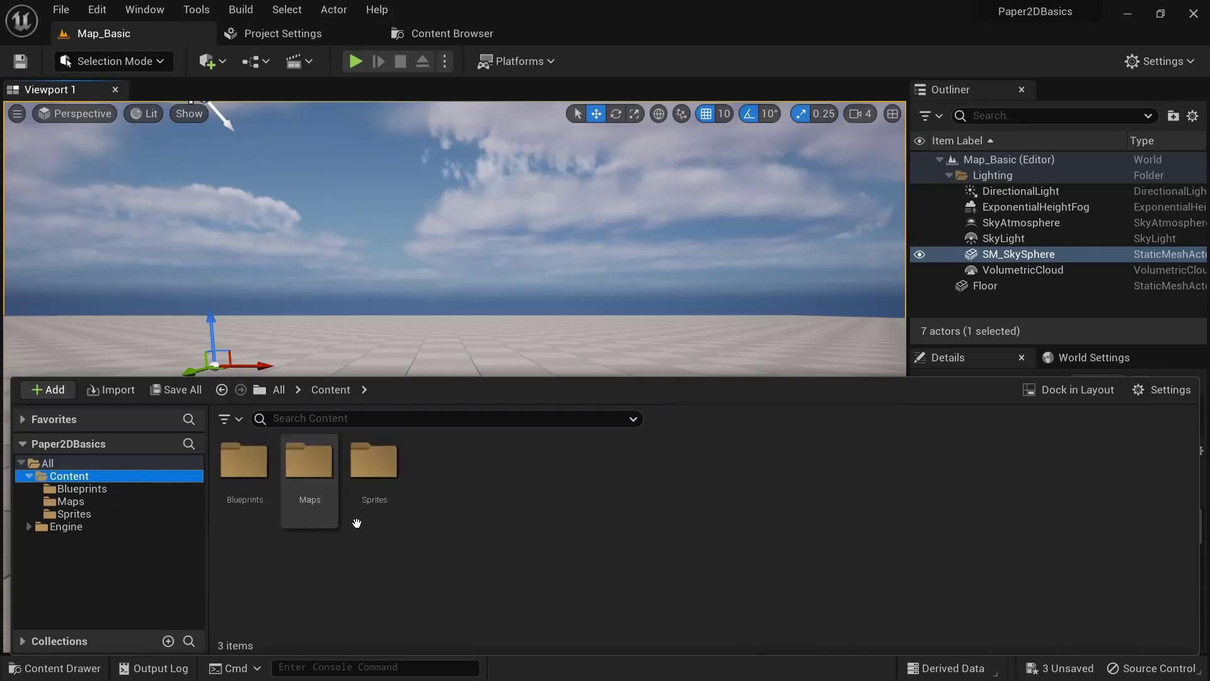
{"action": "right_click", "coordinate": [458, 530]}
{"action": "mouse_move", "coordinate": [459, 531]}
{"action": "left_click", "coordinate": [545, 239]}
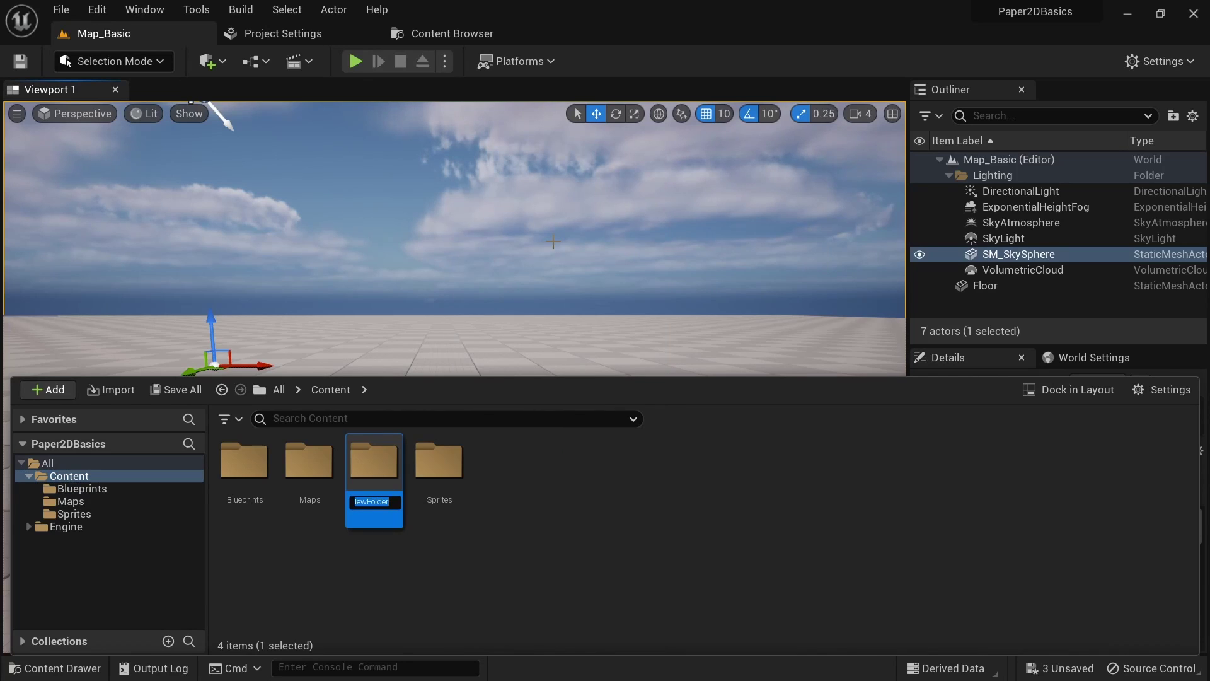
{"action": "type", "text": "Input"}
{"action": "key", "text": "Return"}
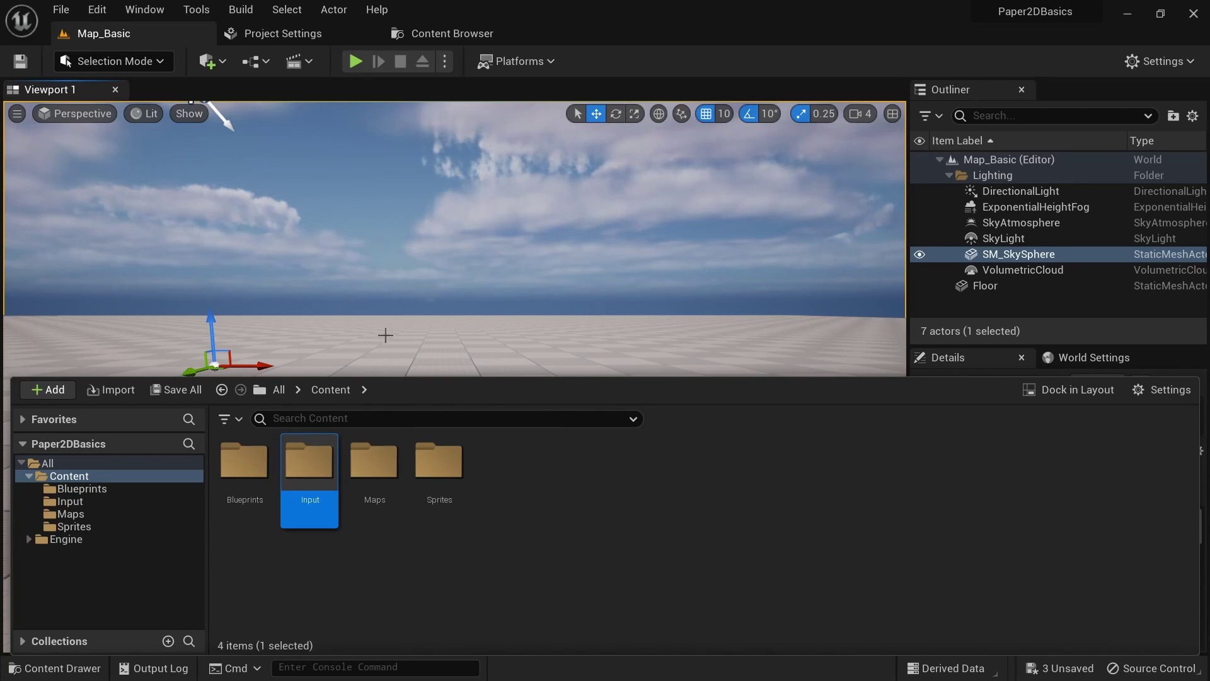
Create a subfolder named Actions inside the Input folder
{"action": "double_click", "coordinate": [310, 498]}
{"action": "right_click", "coordinate": [312, 508]}
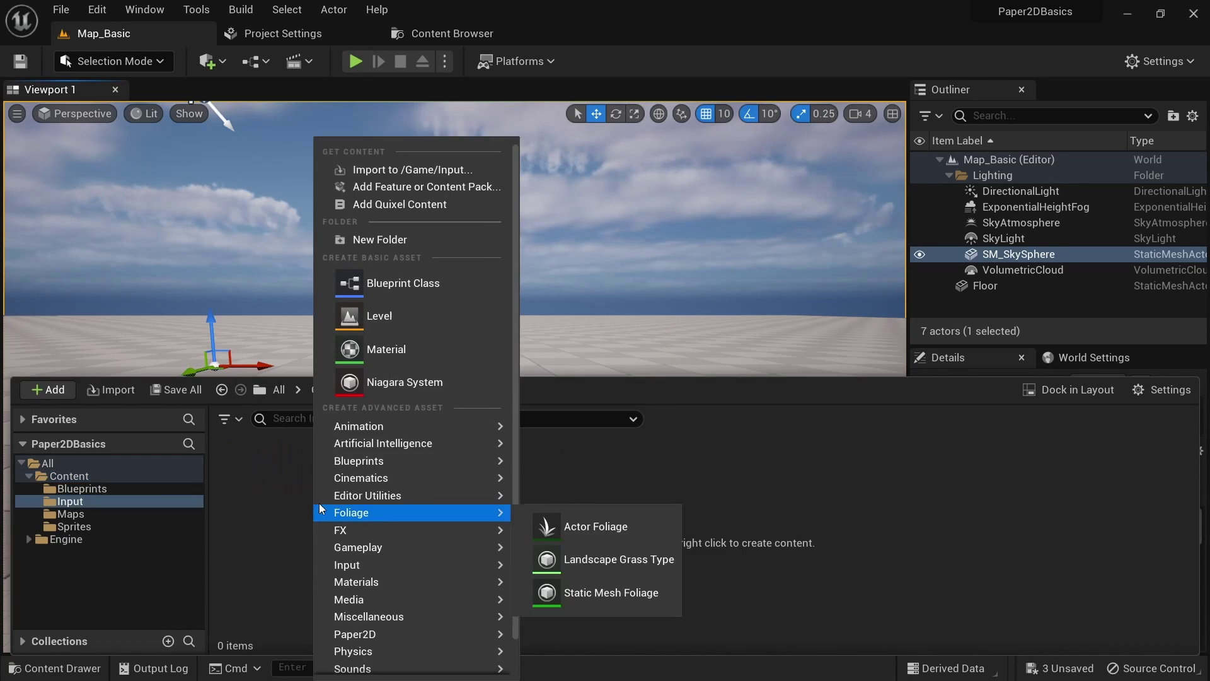
{"action": "left_click", "coordinate": [417, 239]}
{"action": "type", "text": "Actions"}
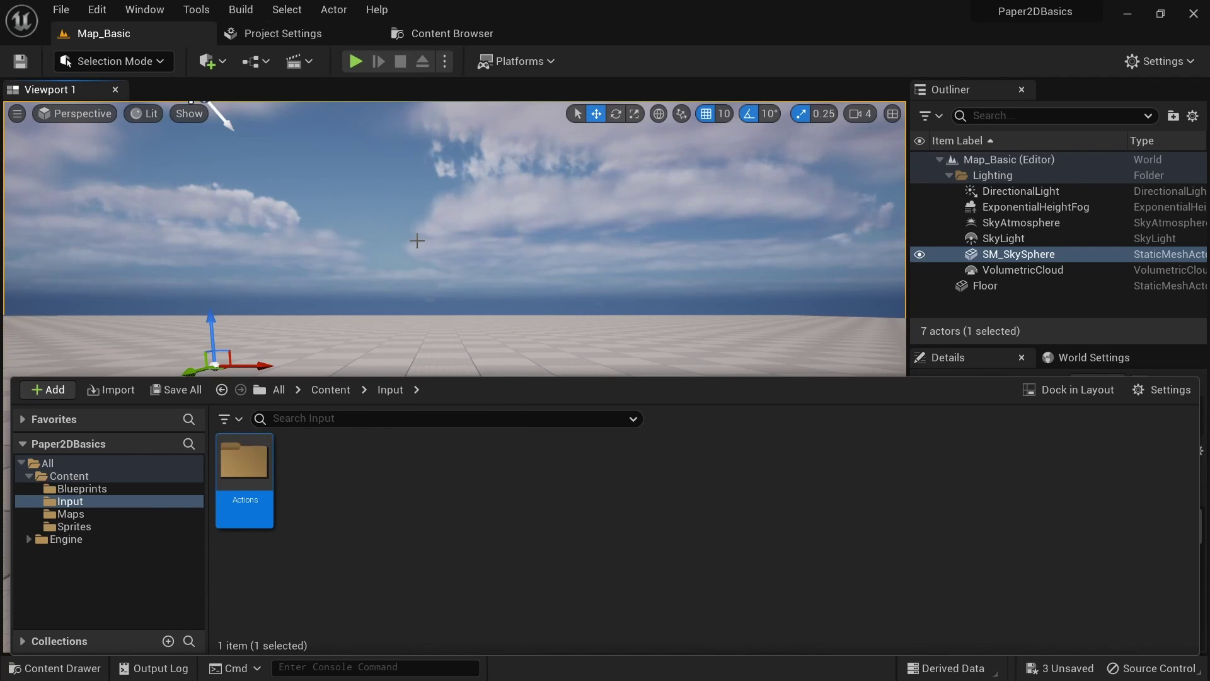
{"action": "left_click", "coordinate": [417, 502]}
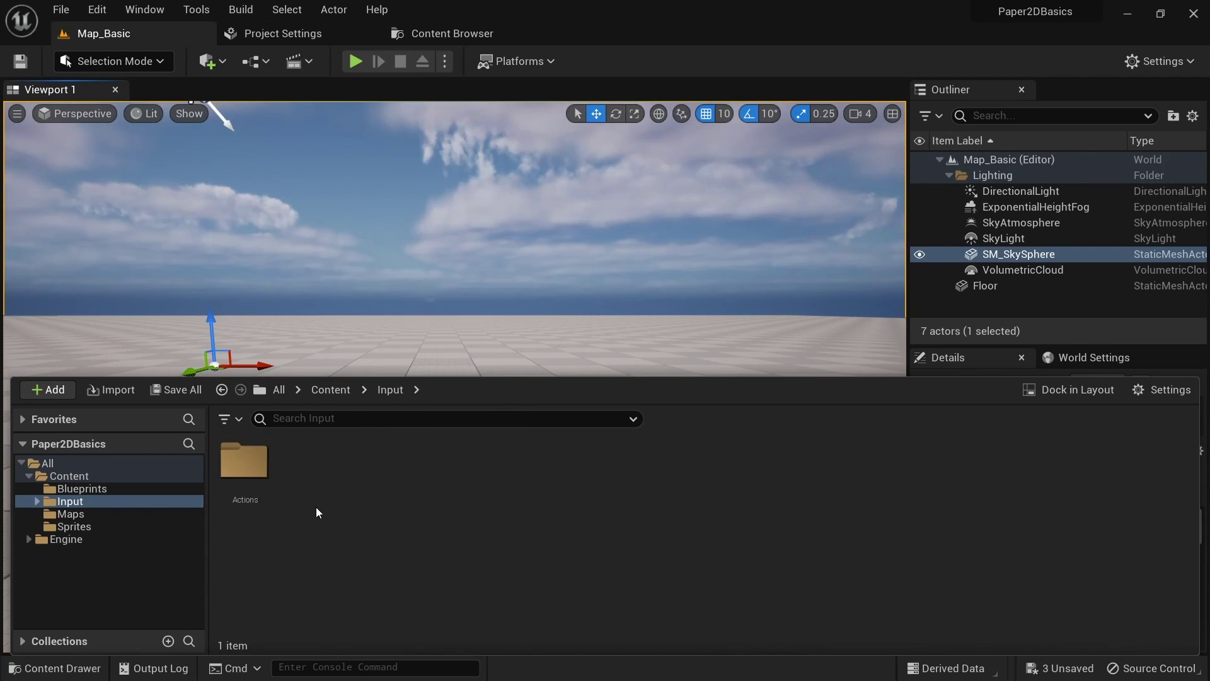
Create an Input Action asset named IA_Move in the Actions folder
{"action": "double_click", "coordinate": [268, 504]}
{"action": "right_click", "coordinate": [282, 513]}
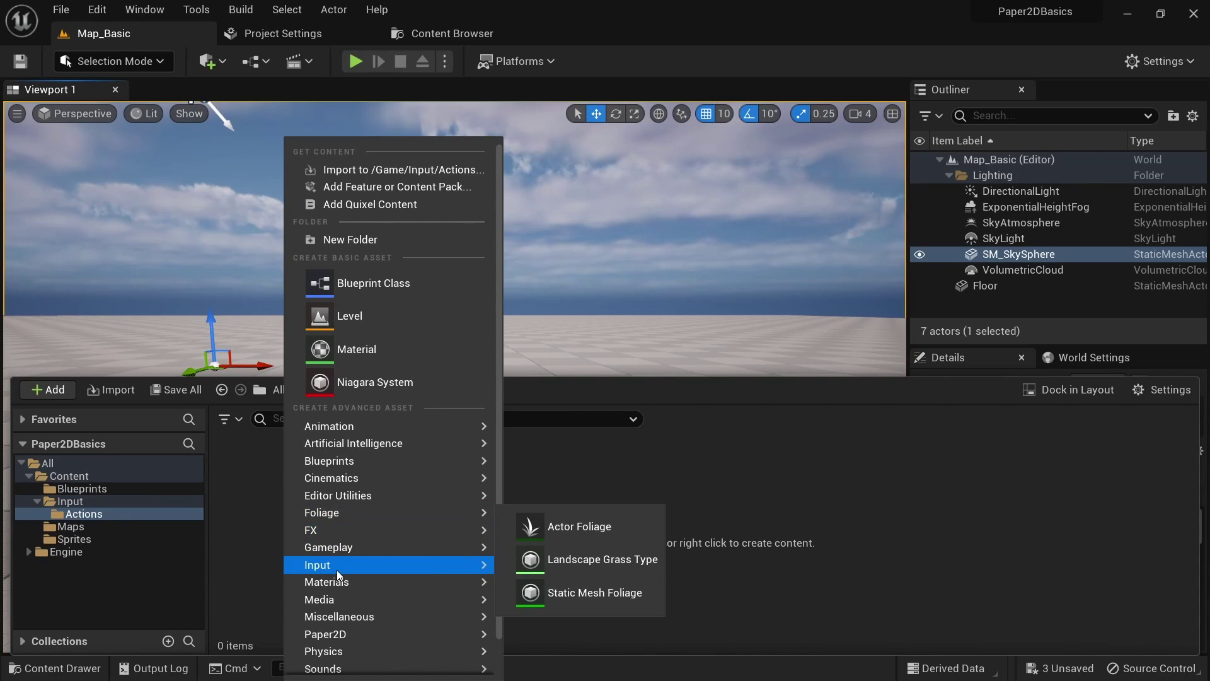
{"action": "mouse_move", "coordinate": [336, 570]}
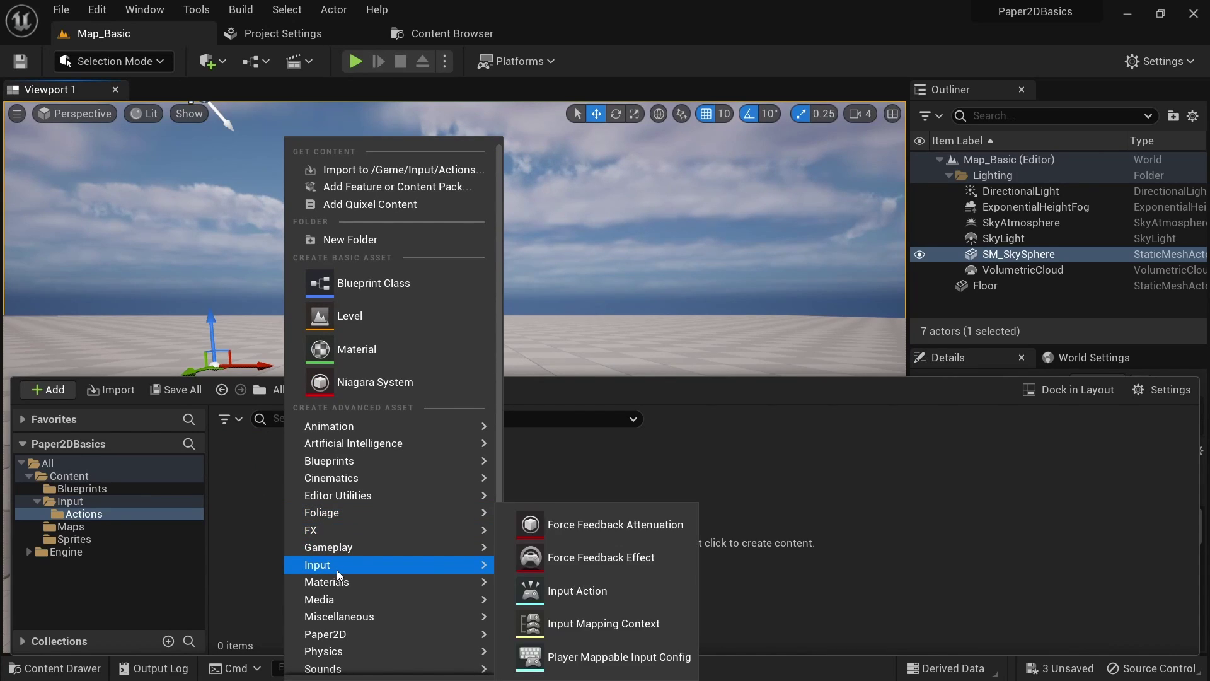
{"action": "left_click", "coordinate": [663, 587]}
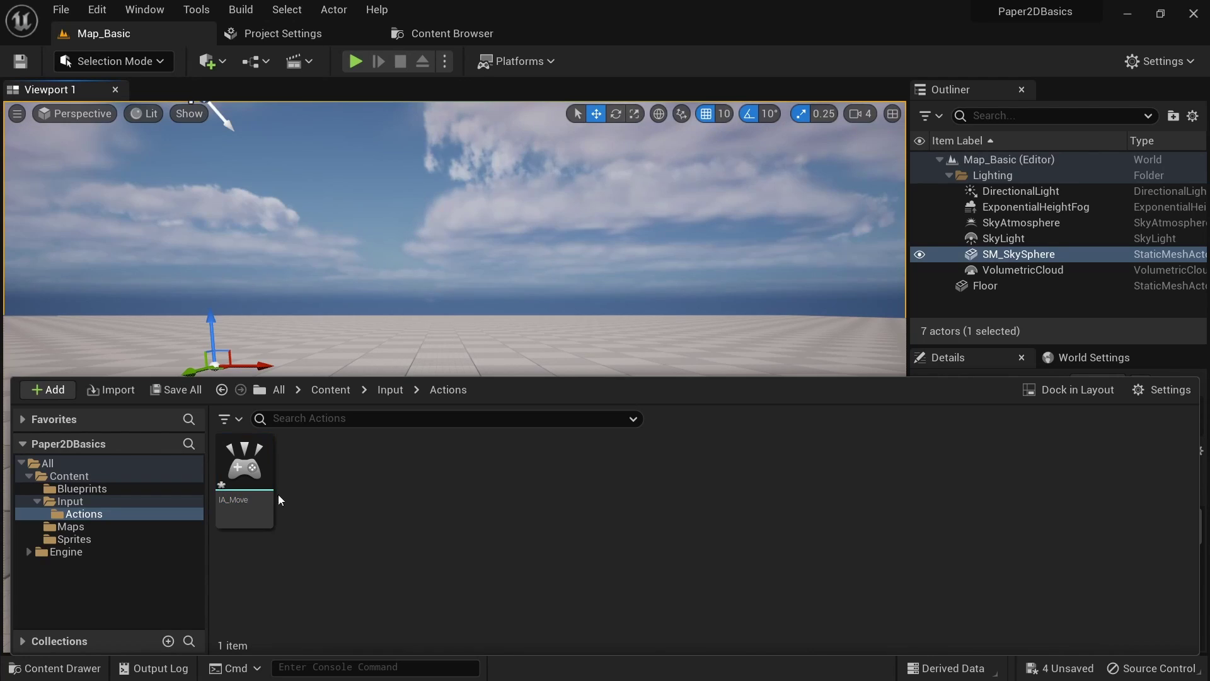
Open IA_Move and set its value type to Axis1D (float)
{"action": "double_click", "coordinate": [260, 489]}
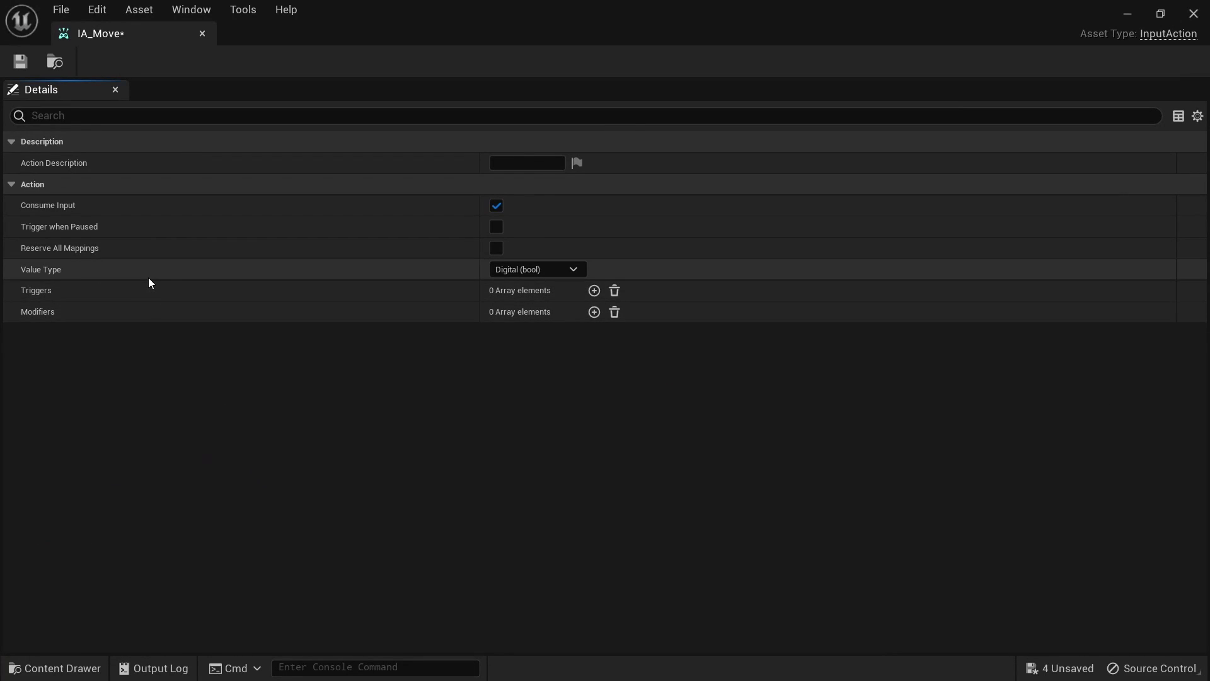
{"action": "left_click", "coordinate": [513, 273]}
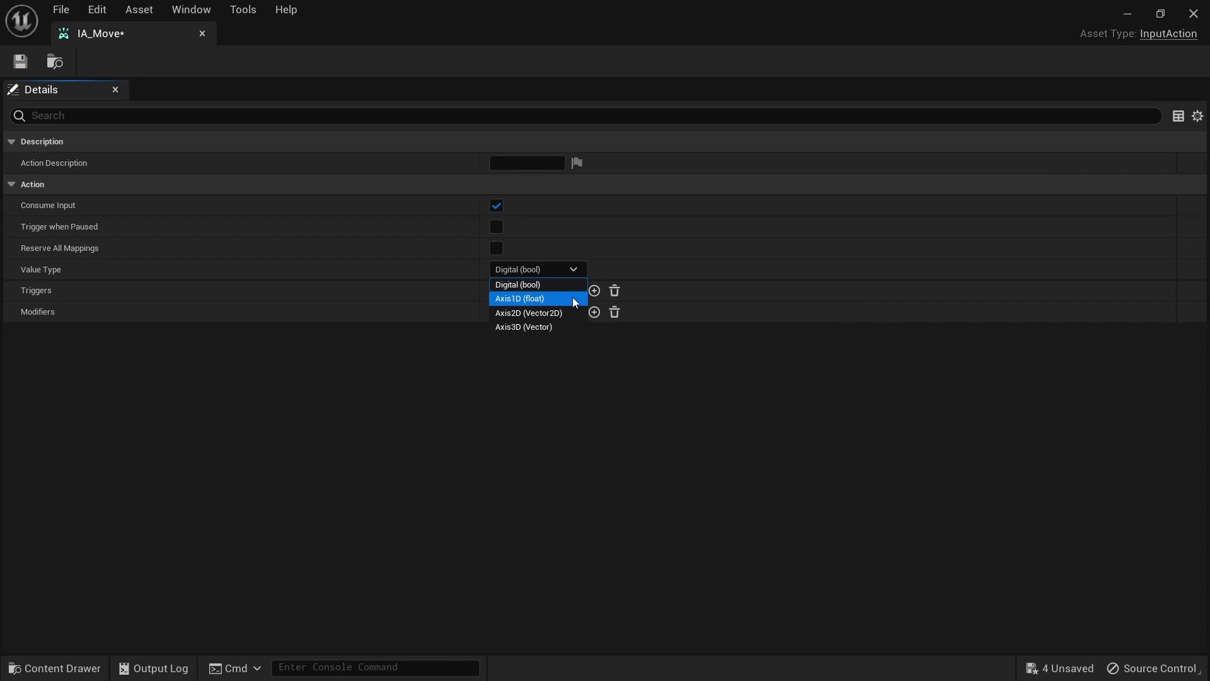
{"action": "left_click", "coordinate": [381, 439]}
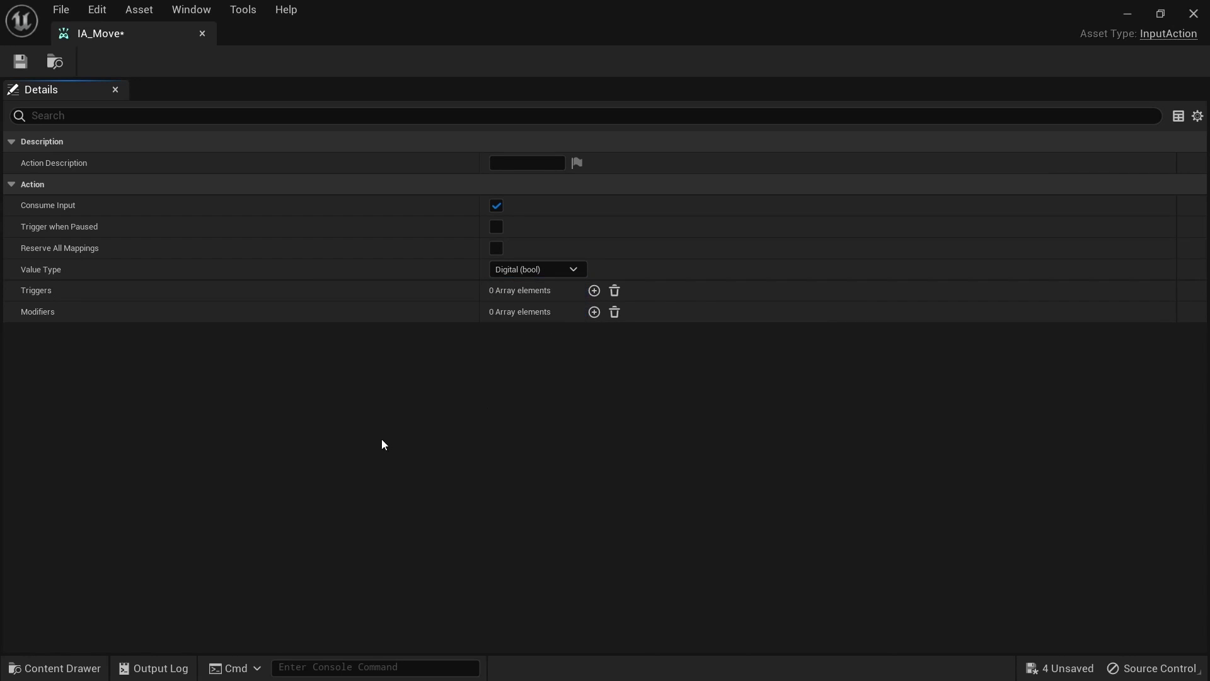
{"action": "left_click", "coordinate": [550, 275]}
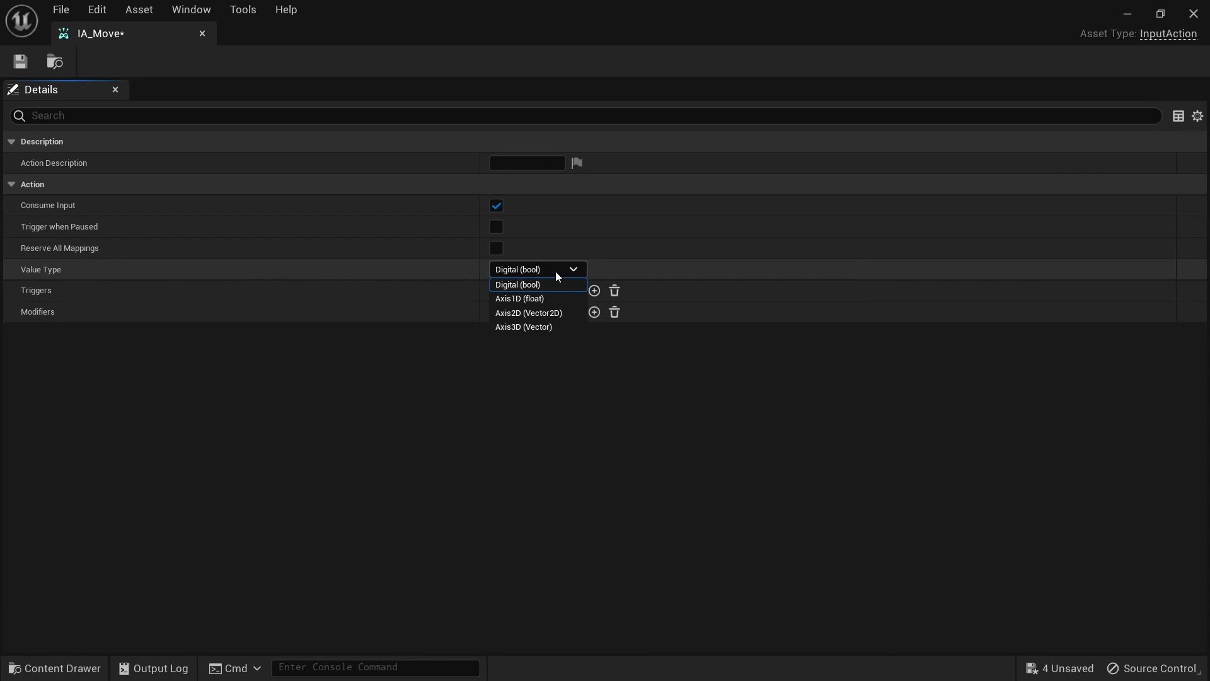
{"action": "left_click", "coordinate": [571, 302]}
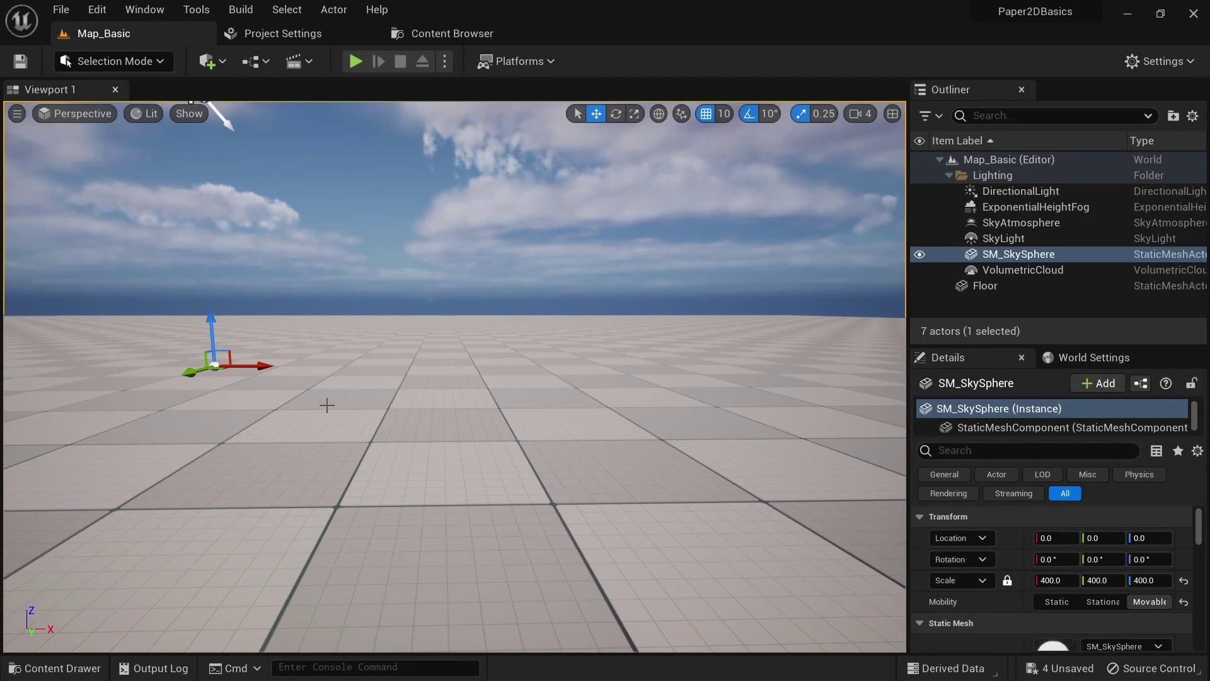
Create an Input Mapping Context named IMC_SideScroller in the Input folder
{"action": "key", "text": "ctrl+space"}
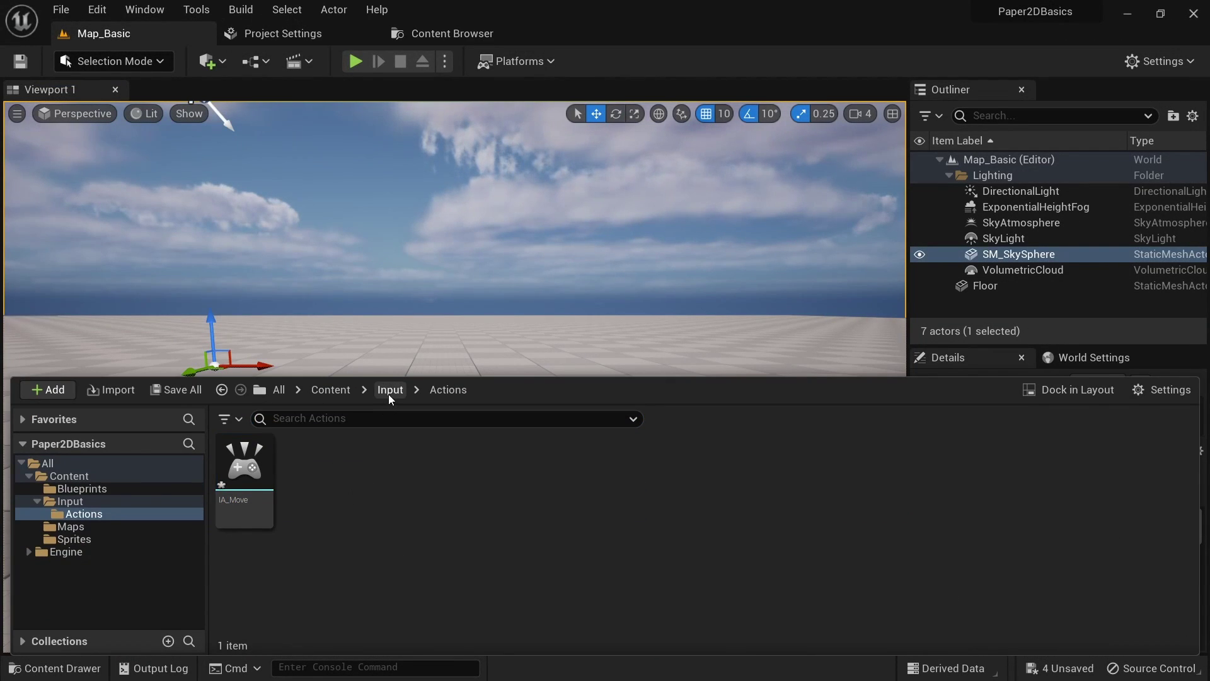
{"action": "left_click", "coordinate": [388, 395]}
{"action": "right_click", "coordinate": [339, 502]}
{"action": "mouse_move", "coordinate": [409, 567]}
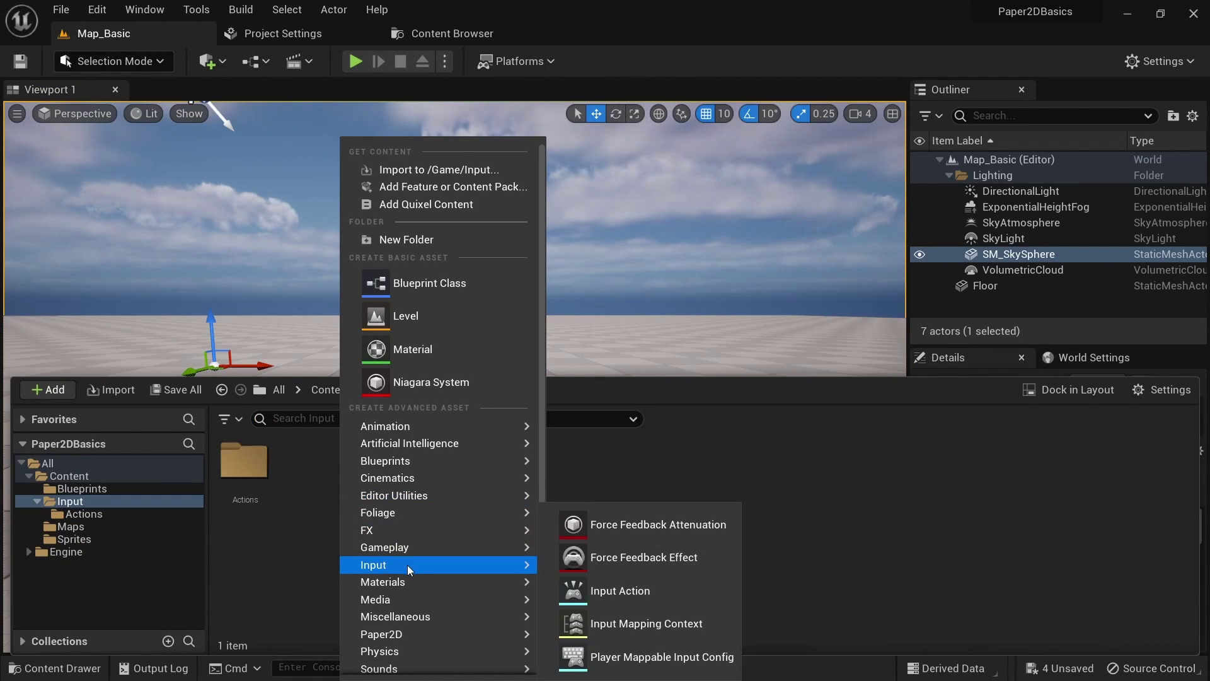
{"action": "left_click", "coordinate": [709, 627]}
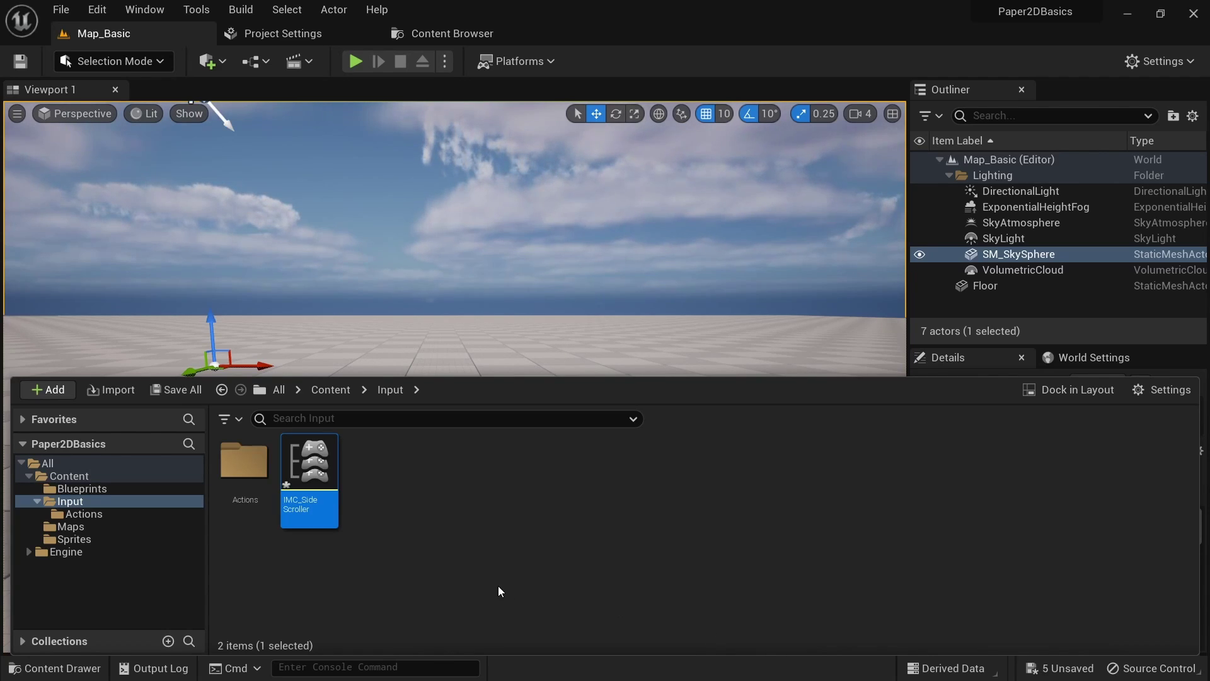
Add a mapping for IA_Move in IMC_SideScroller and bind it to the D key
{"action": "double_click", "coordinate": [311, 479]}
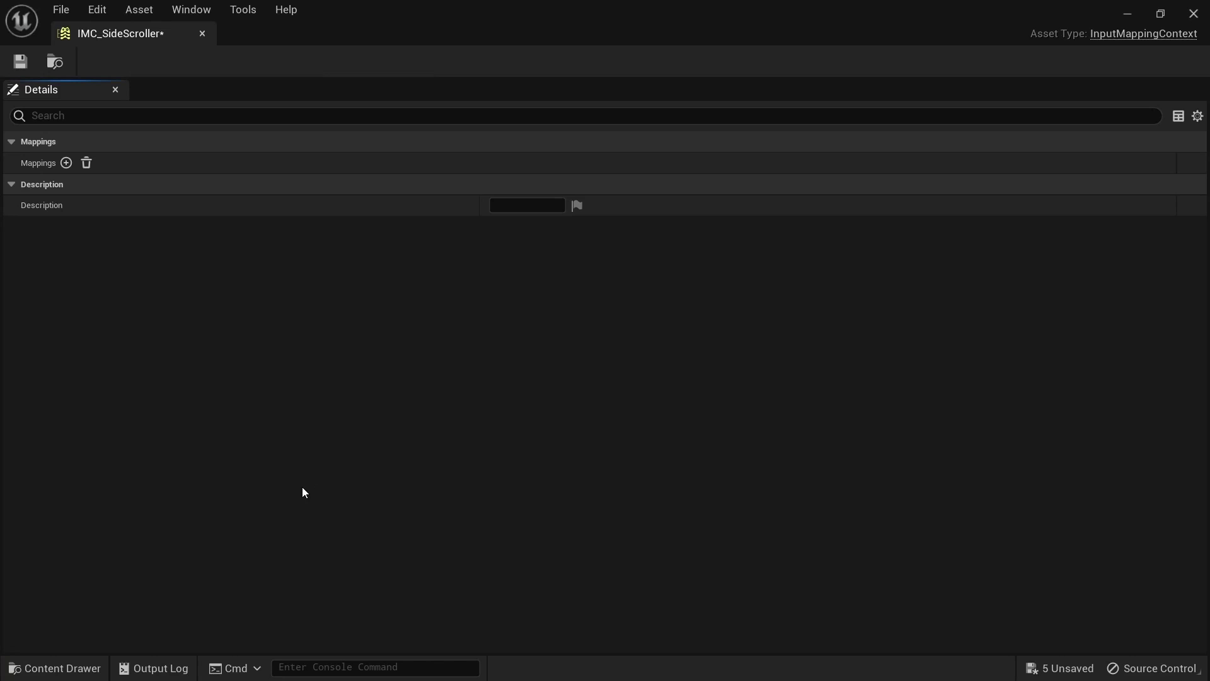
{"action": "left_click", "coordinate": [67, 163]}
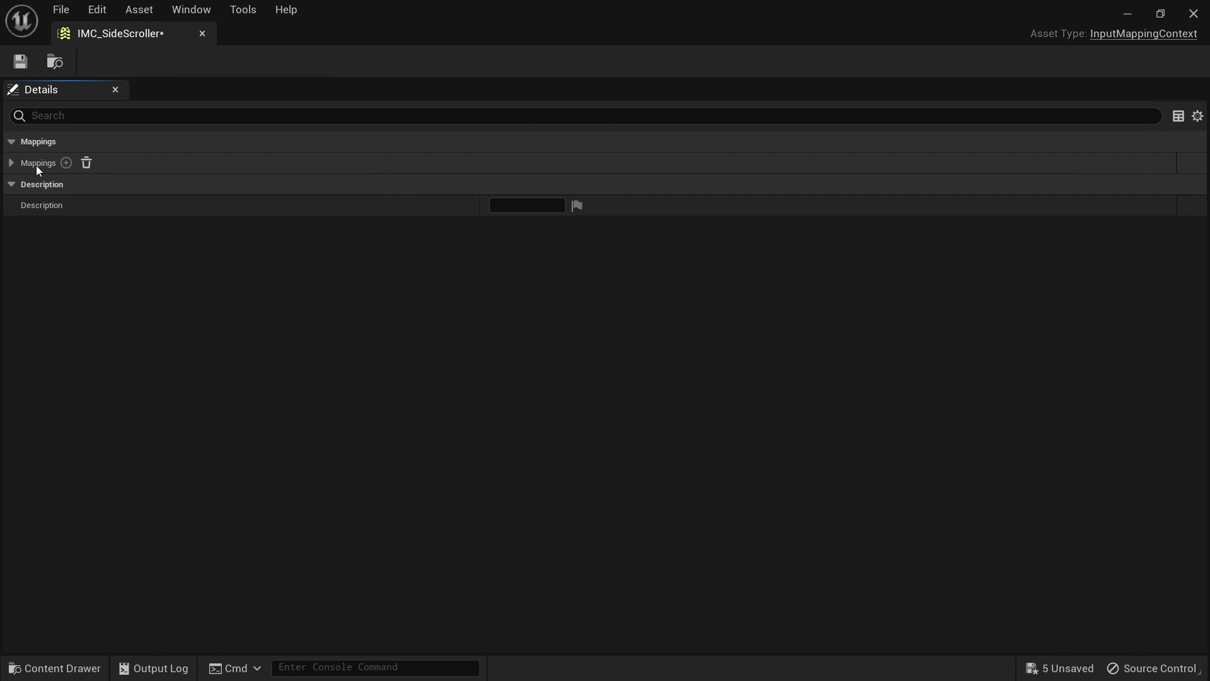
{"action": "left_click", "coordinate": [78, 187]}
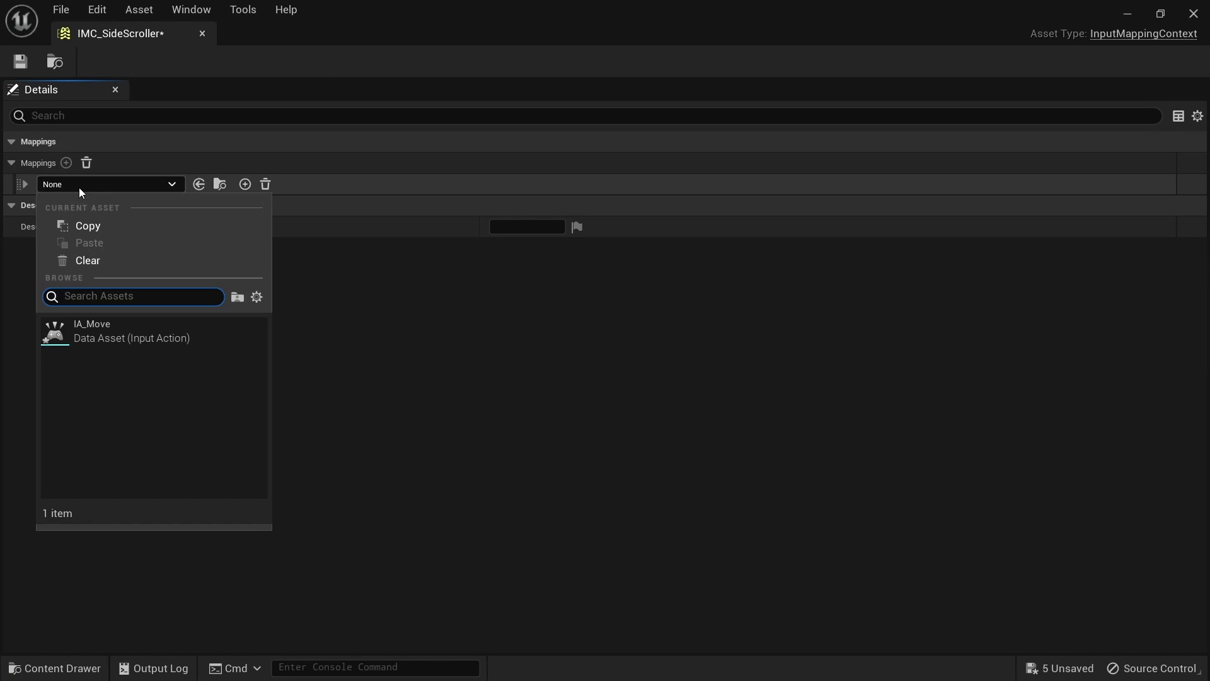
{"action": "left_click", "coordinate": [222, 339]}
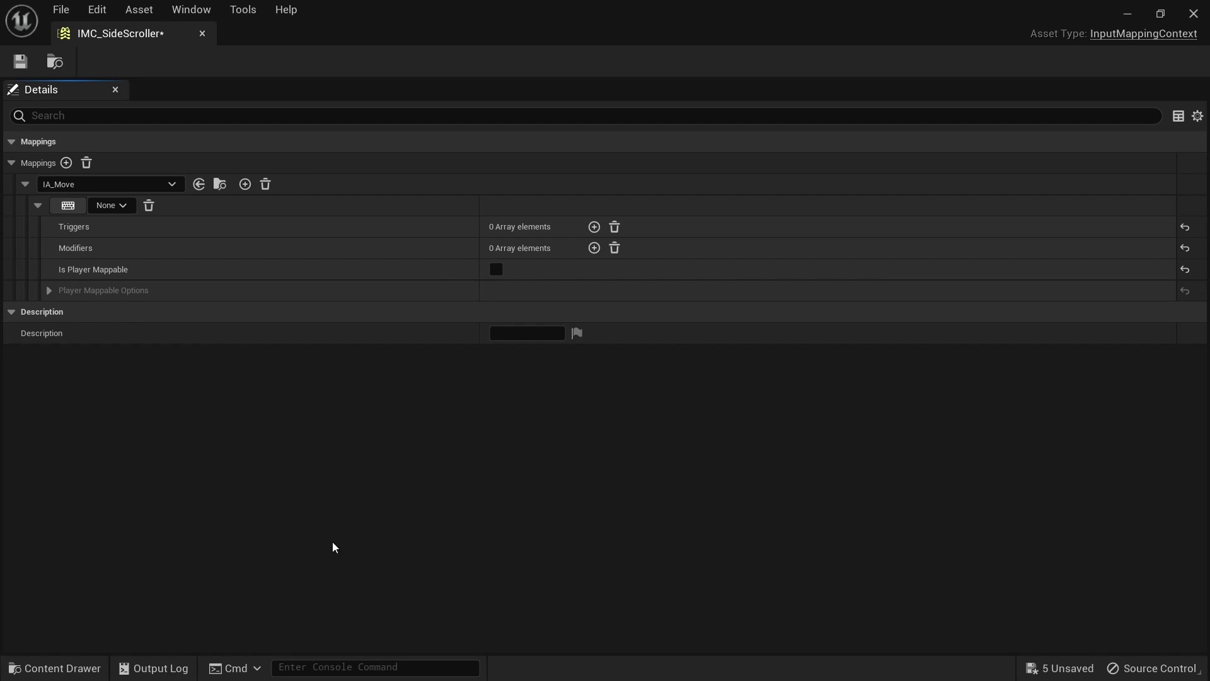
{"action": "key", "text": "d"}
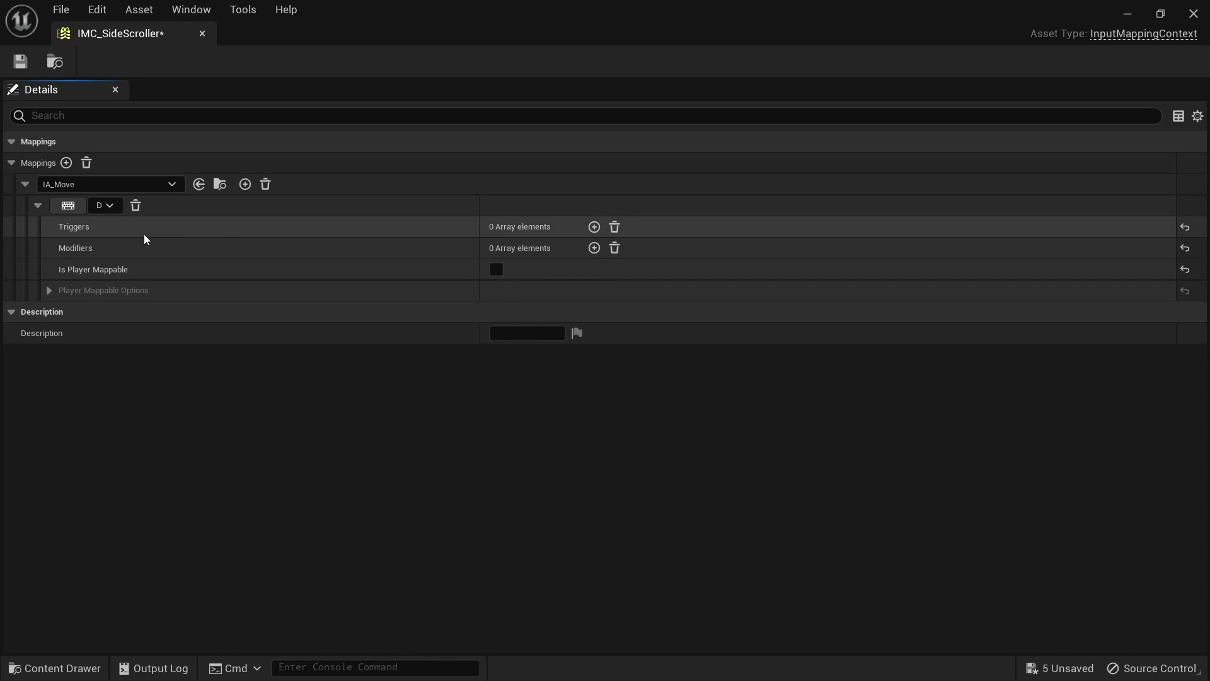
Add a second IA_Move binding for the A key and give it a Negate modifier
{"action": "left_click", "coordinate": [251, 185]}
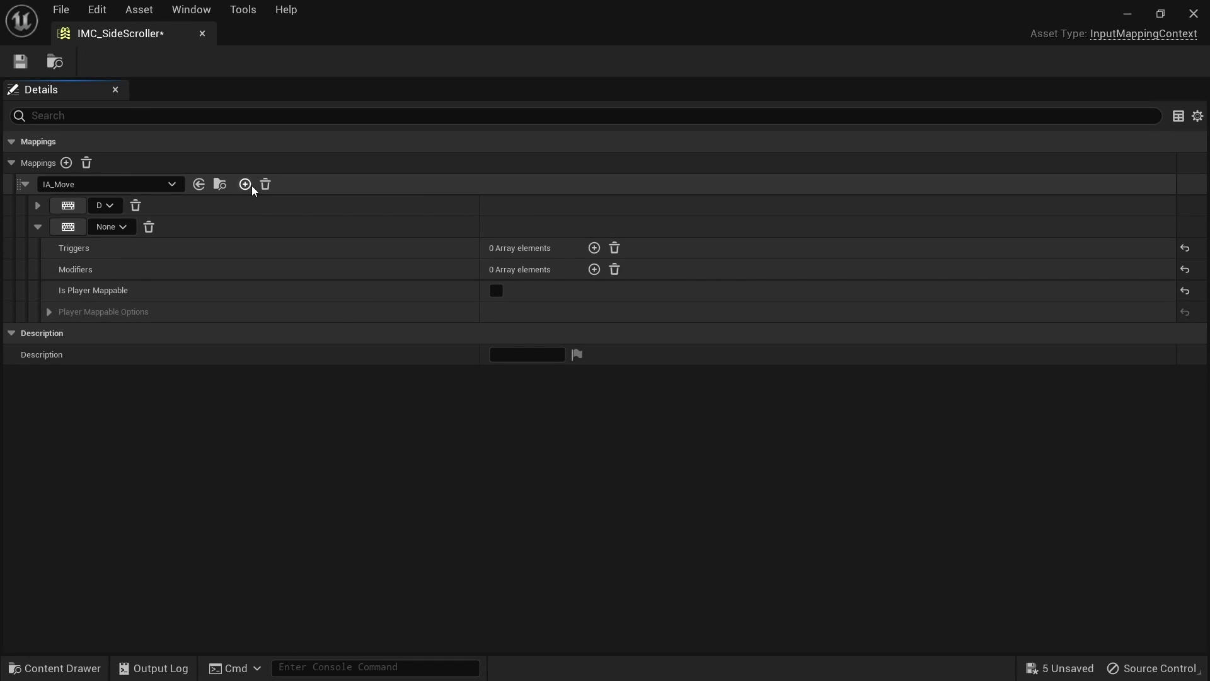
{"action": "left_click", "coordinate": [68, 227]}
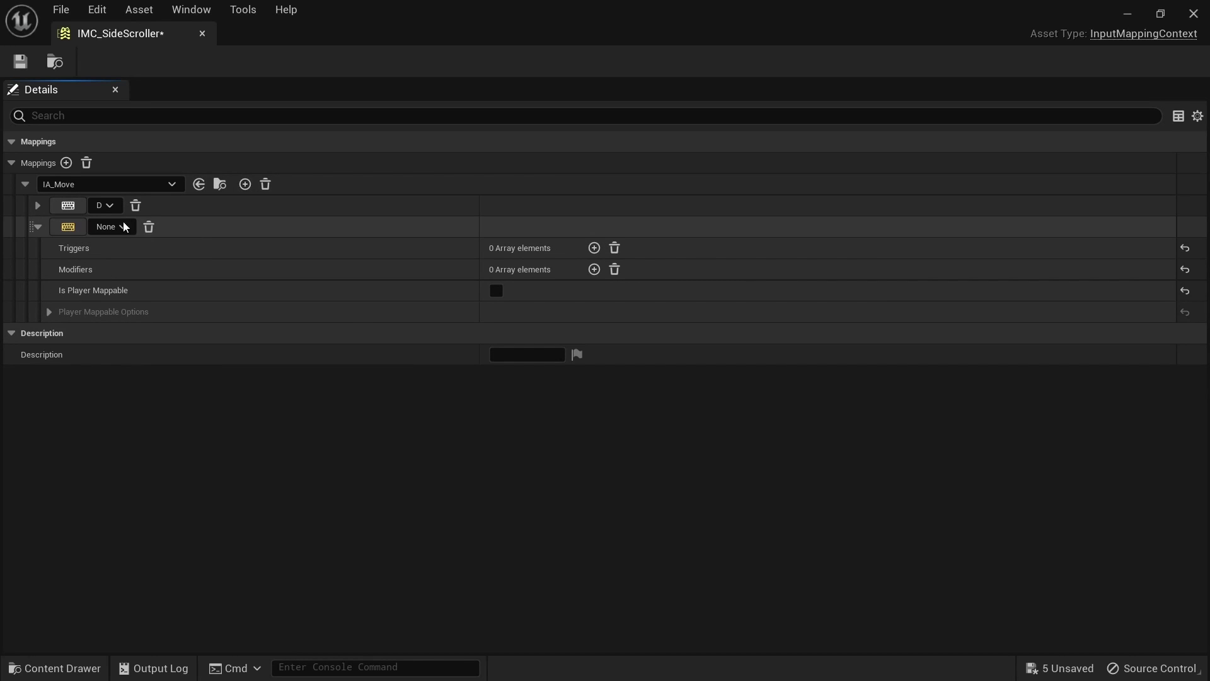
{"action": "key", "text": "a"}
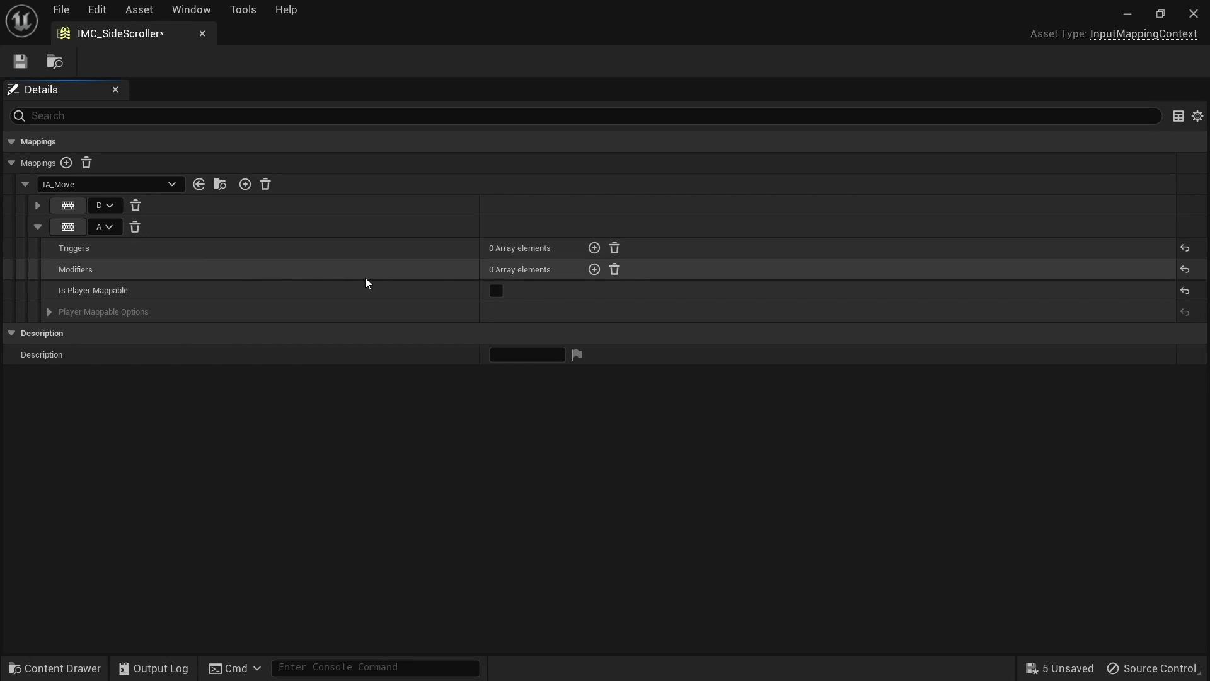
{"action": "left_click", "coordinate": [603, 269]}
{"action": "left_click", "coordinate": [562, 292]}
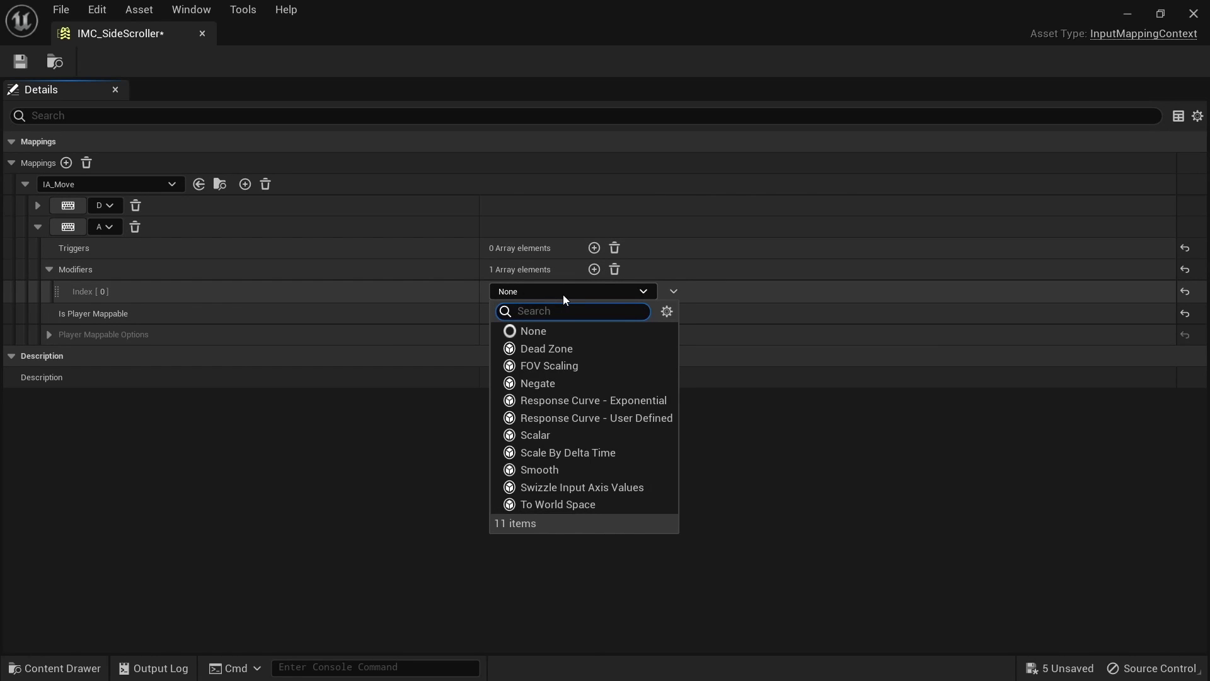
{"action": "left_click", "coordinate": [611, 382]}
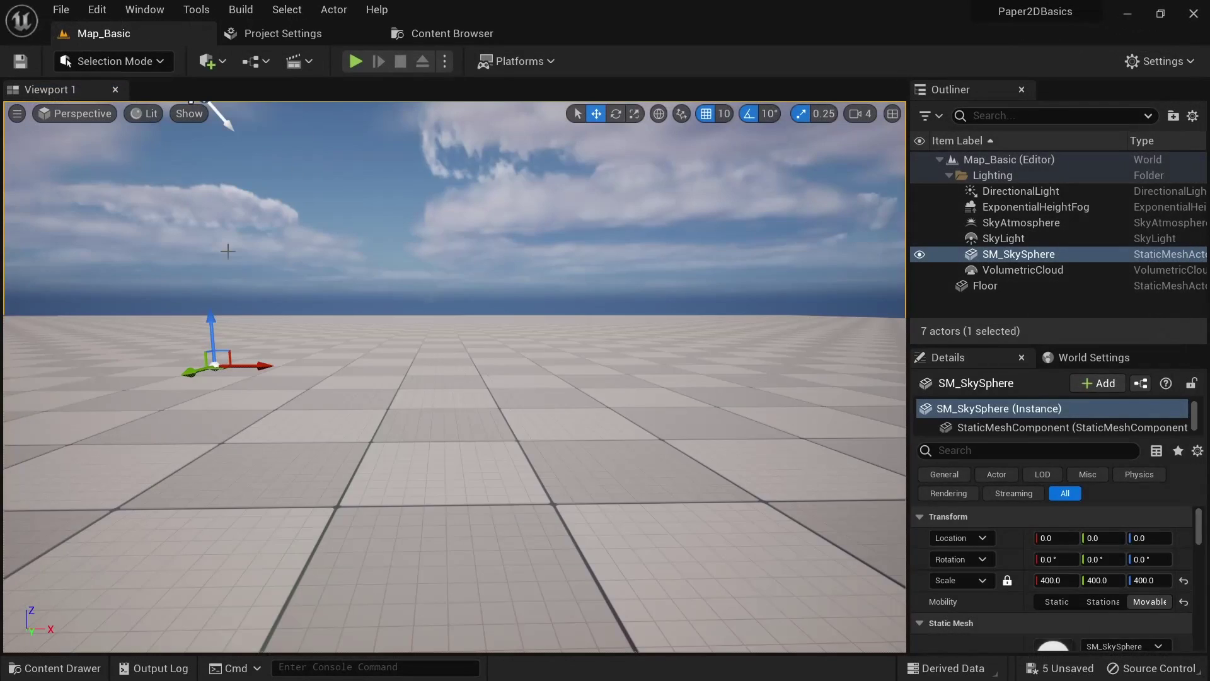
Open BP_Char from the Blueprints folder in the full Blueprint editor
{"action": "key", "text": "ctrl+space"}
{"action": "left_click", "coordinate": [82, 488]}
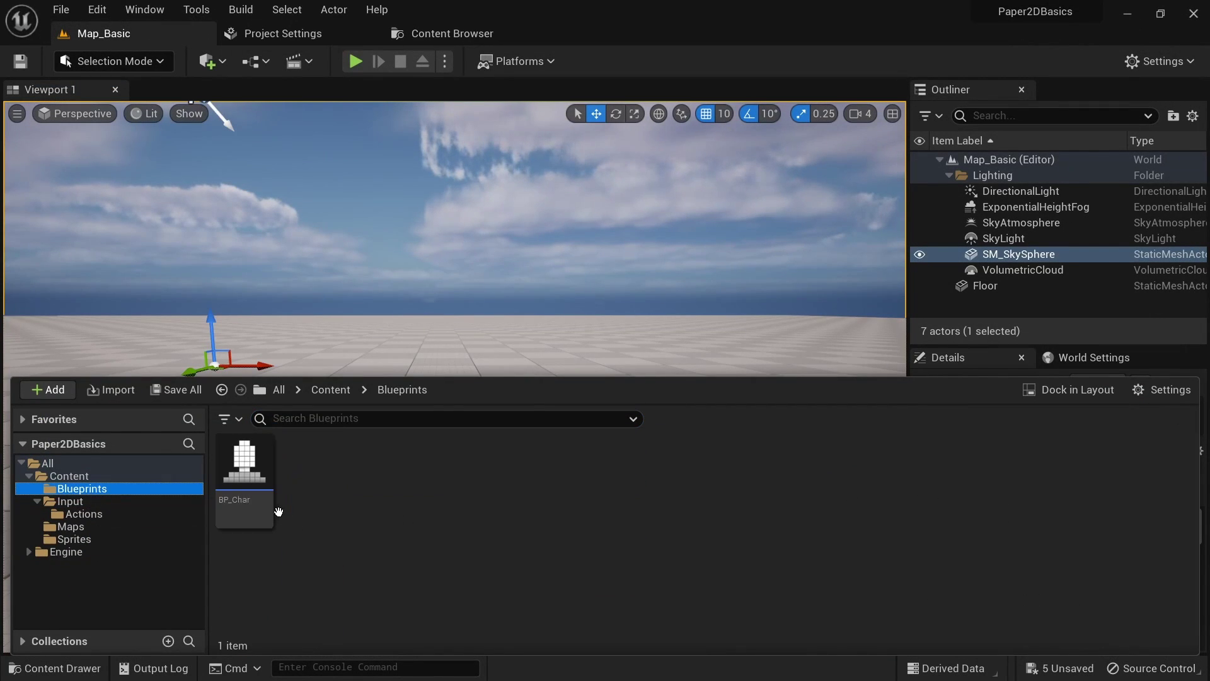
{"action": "left_click", "coordinate": [274, 510]}
{"action": "double_click", "coordinate": [274, 509]}
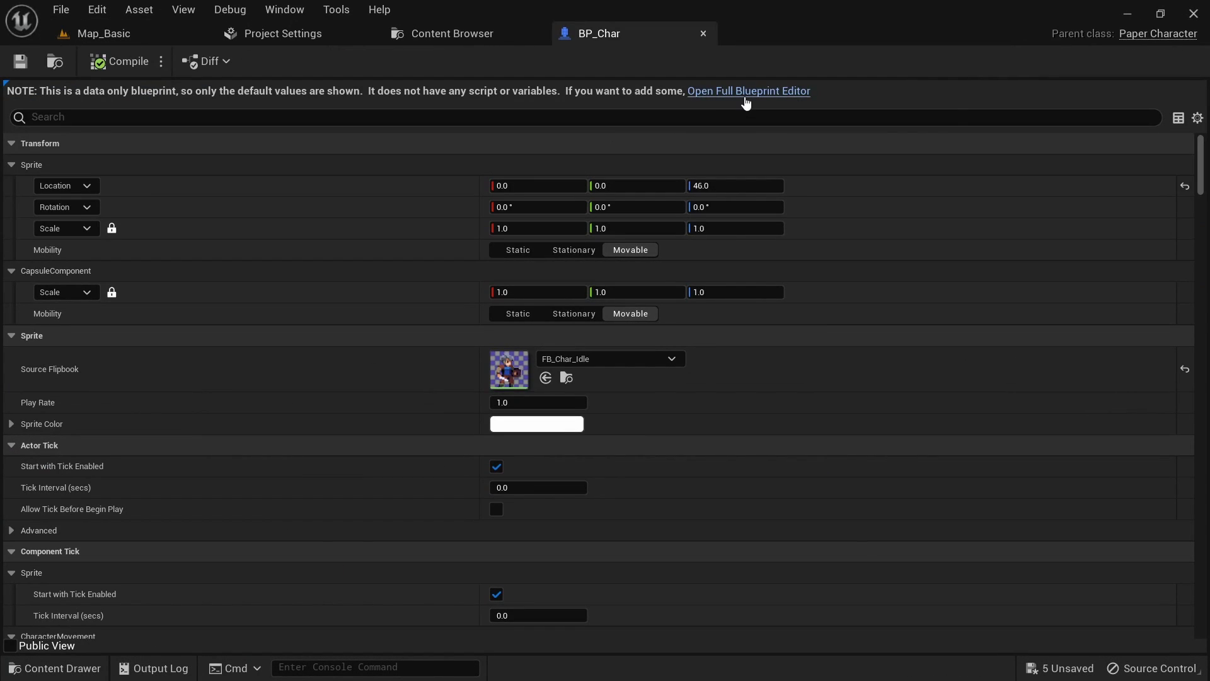
{"action": "left_click", "coordinate": [744, 95]}
Add the EnhancedInputAction IA_Move event to empty space below Event Tick in the Event Graph
{"action": "scroll", "coordinate": [659, 293], "scroll_direction": "down", "scroll_amount": 2}
{"action": "right_click_drag", "start_coordinate": [656, 297], "coordinate": [642, 182]}
{"action": "right_click_drag", "start_coordinate": [599, 347], "coordinate": [599, 243]}
{"action": "right_click", "coordinate": [401, 329]}
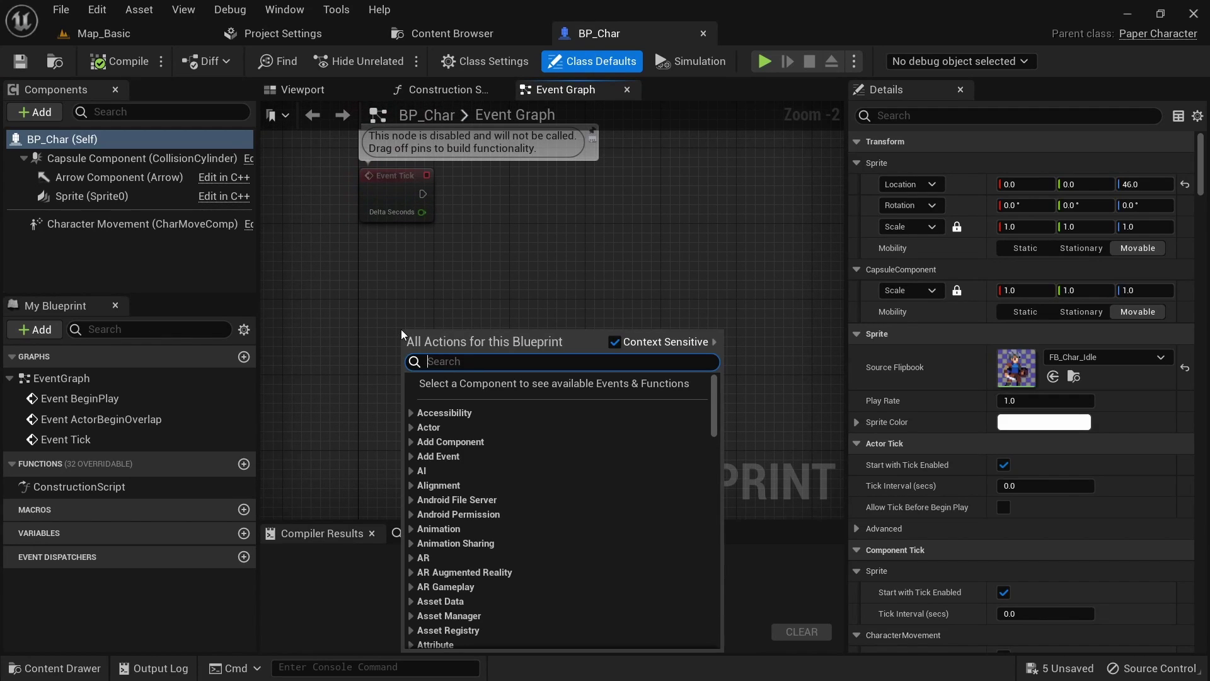
{"action": "type", "text": "IA_M"}
{"action": "key", "text": "Return"}
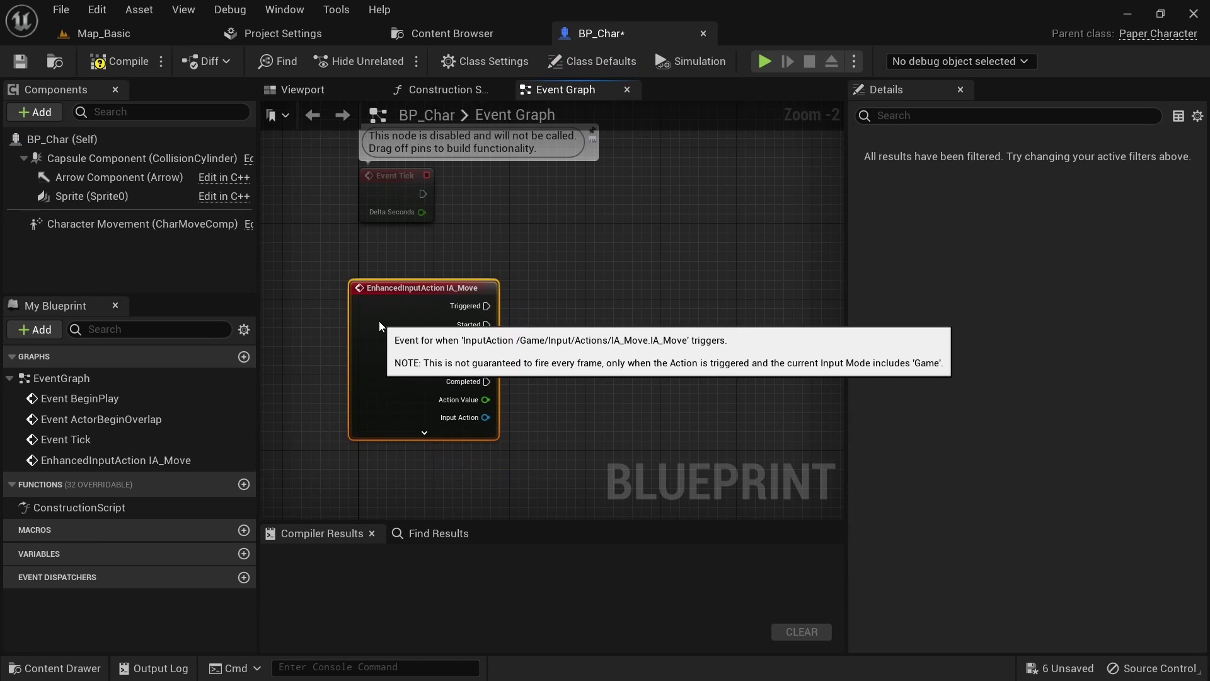
Add an Add Movement Input node driven by the Triggered output of the IA_Move event
{"action": "scroll", "coordinate": [379, 320], "scroll_direction": "up", "scroll_amount": 1}
{"action": "left_click_drag", "start_coordinate": [470, 264], "coordinate": [595, 271]}
{"action": "type", "text": "add movement input"}
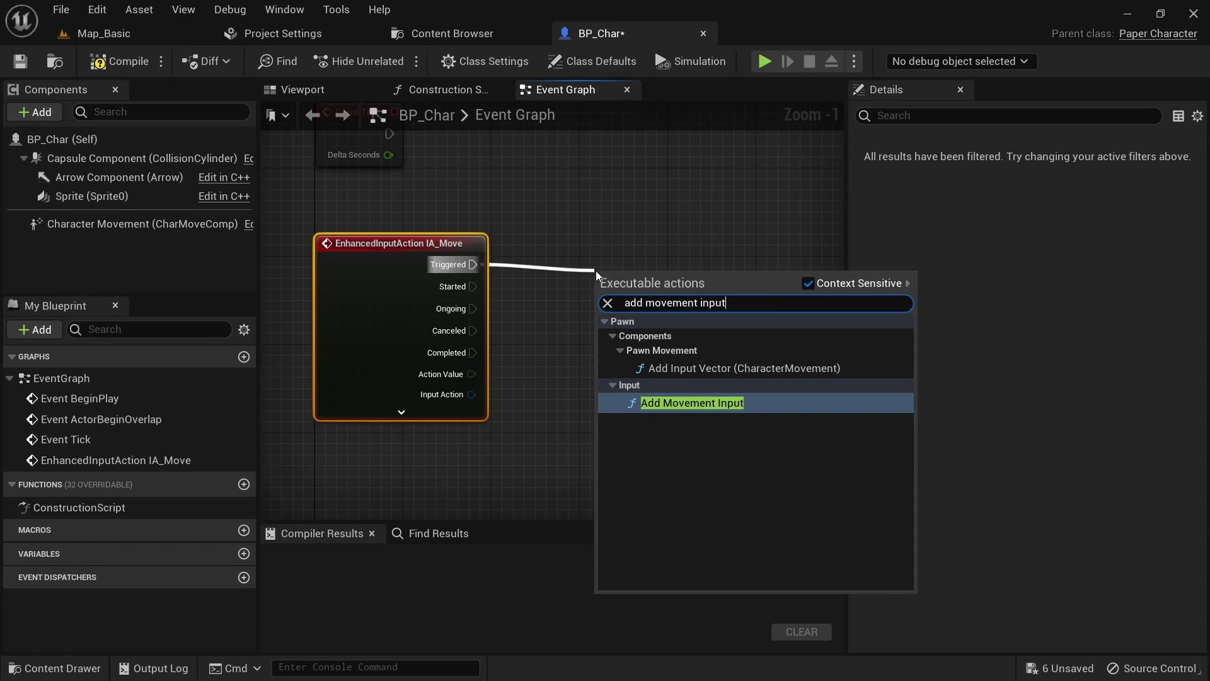
{"action": "key", "text": "Return"}
Set the Add Movement Input node's World Direction X to 1 and connect IA_Move's Action Value to its Scale Value
{"action": "right_click_drag", "start_coordinate": [587, 438], "coordinate": [540, 393]}
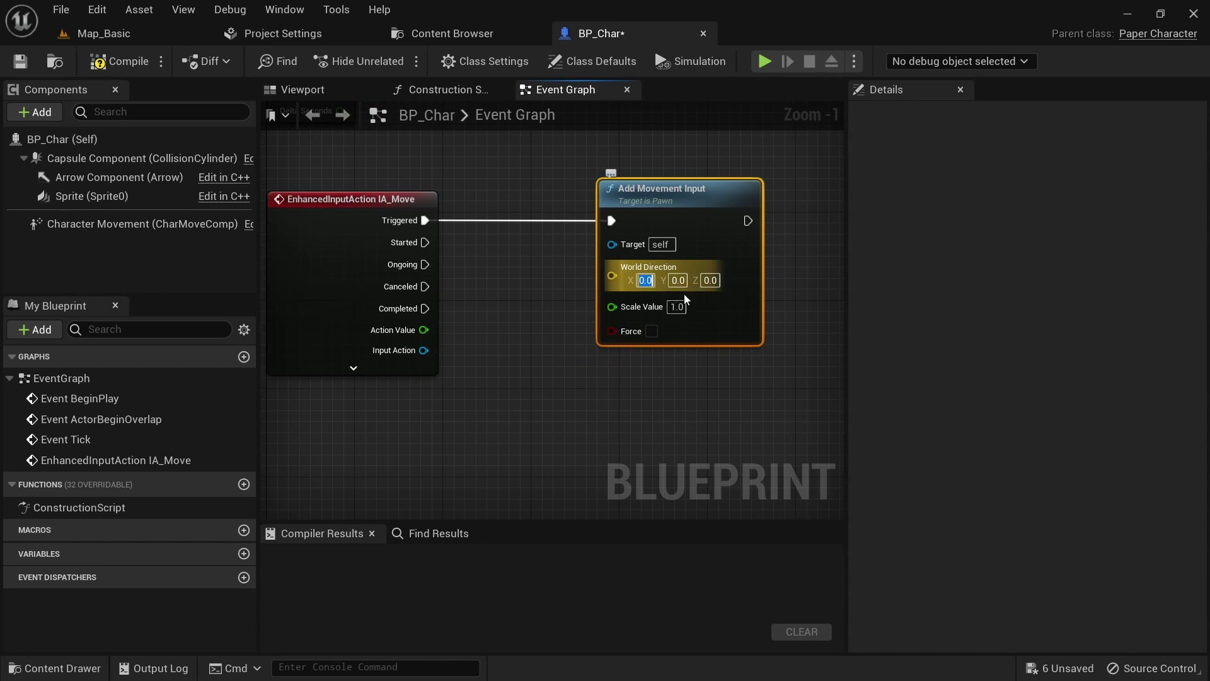
{"action": "type", "text": "1"}
{"action": "key", "text": "Return"}
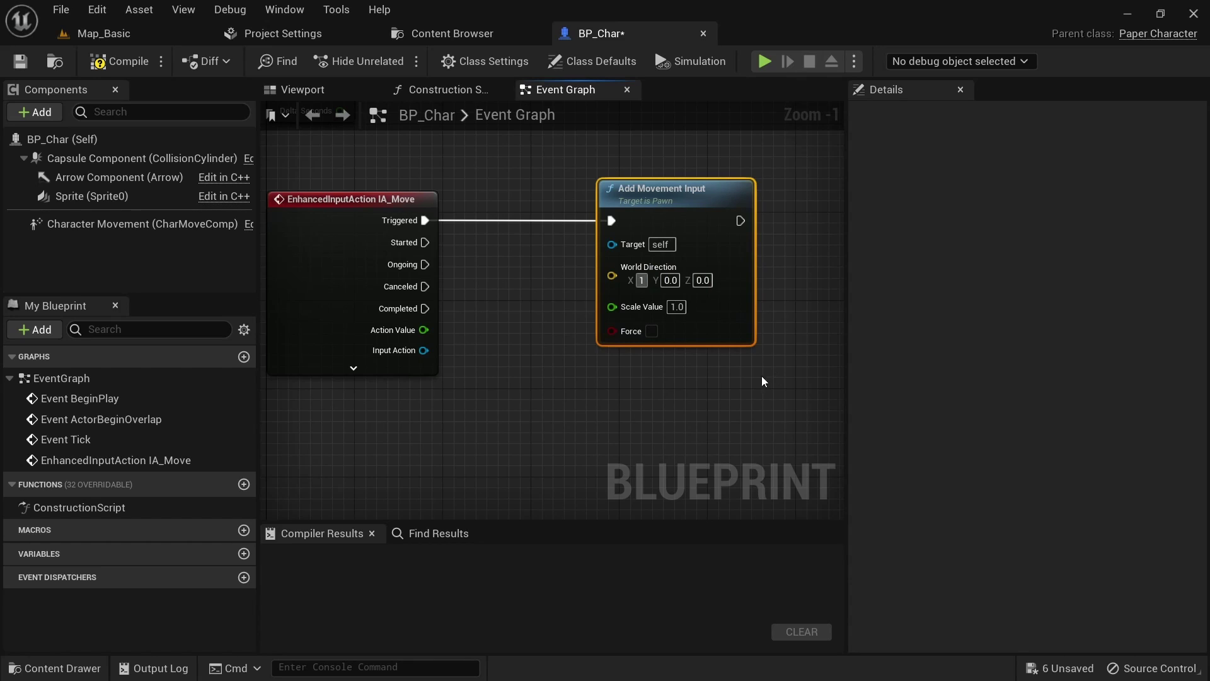
{"action": "left_click", "coordinate": [658, 391]}
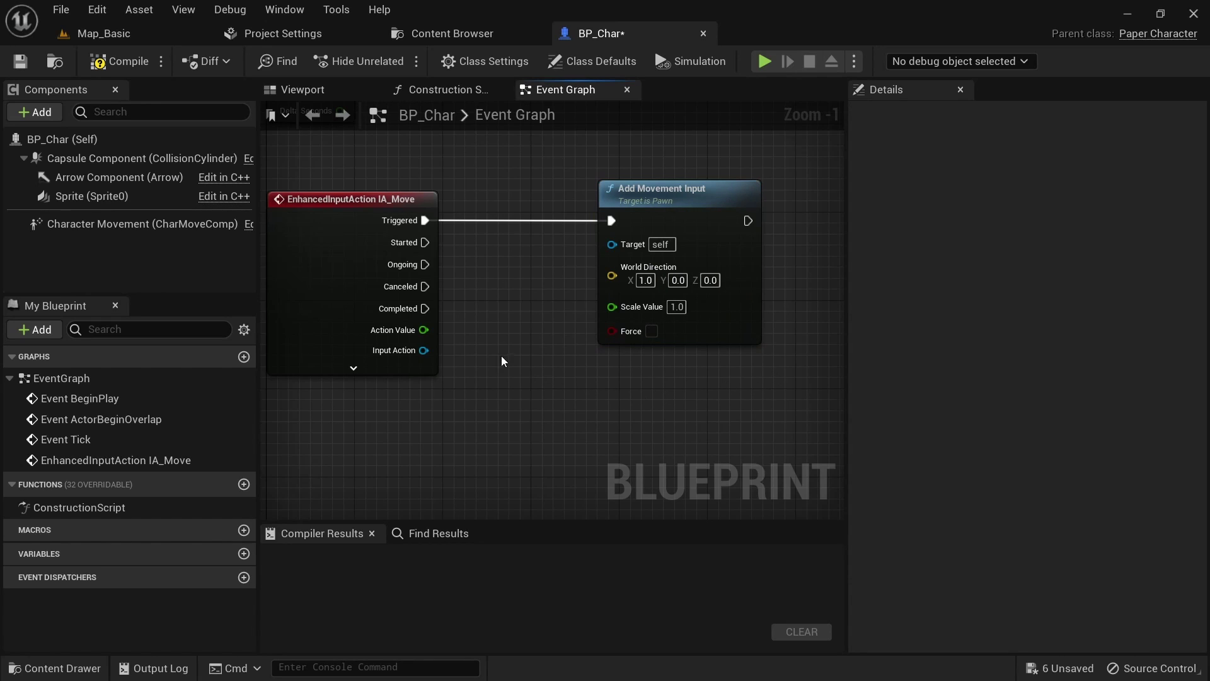
{"action": "left_click_drag", "start_coordinate": [424, 330], "coordinate": [613, 303]}
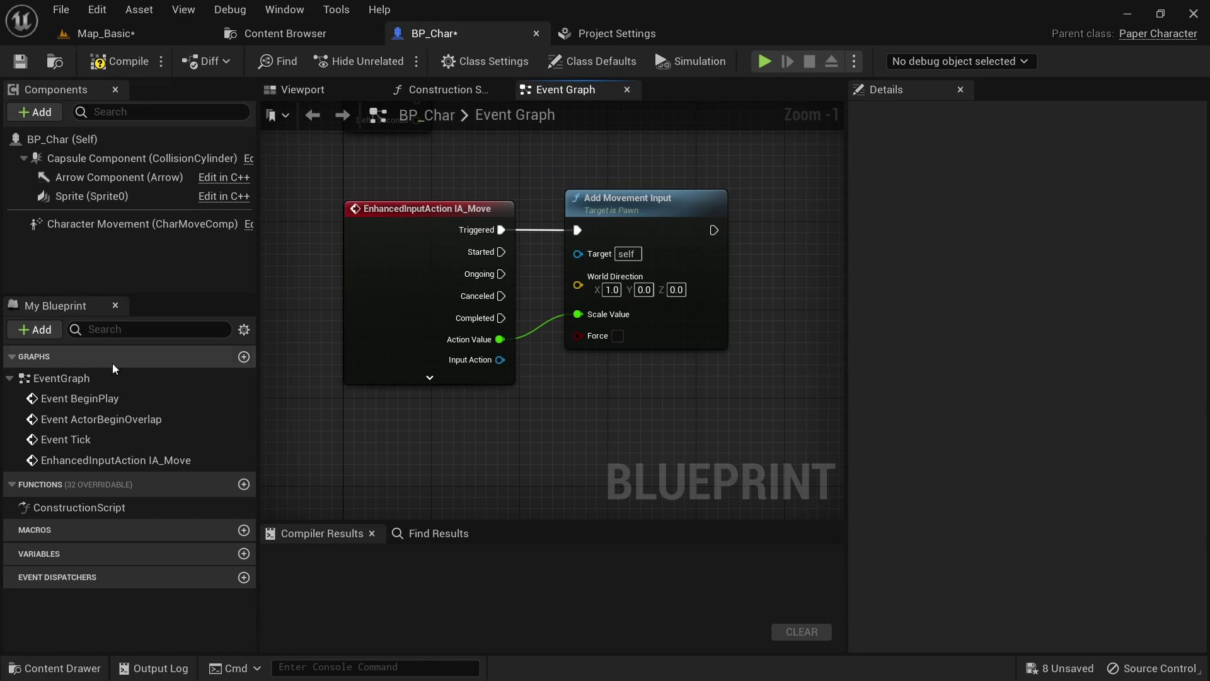
Add a Get Controller node beneath Event BeginPlay and move both nodes up, clear of Event ActorBeginOverlap
{"action": "double_click", "coordinate": [101, 398]}
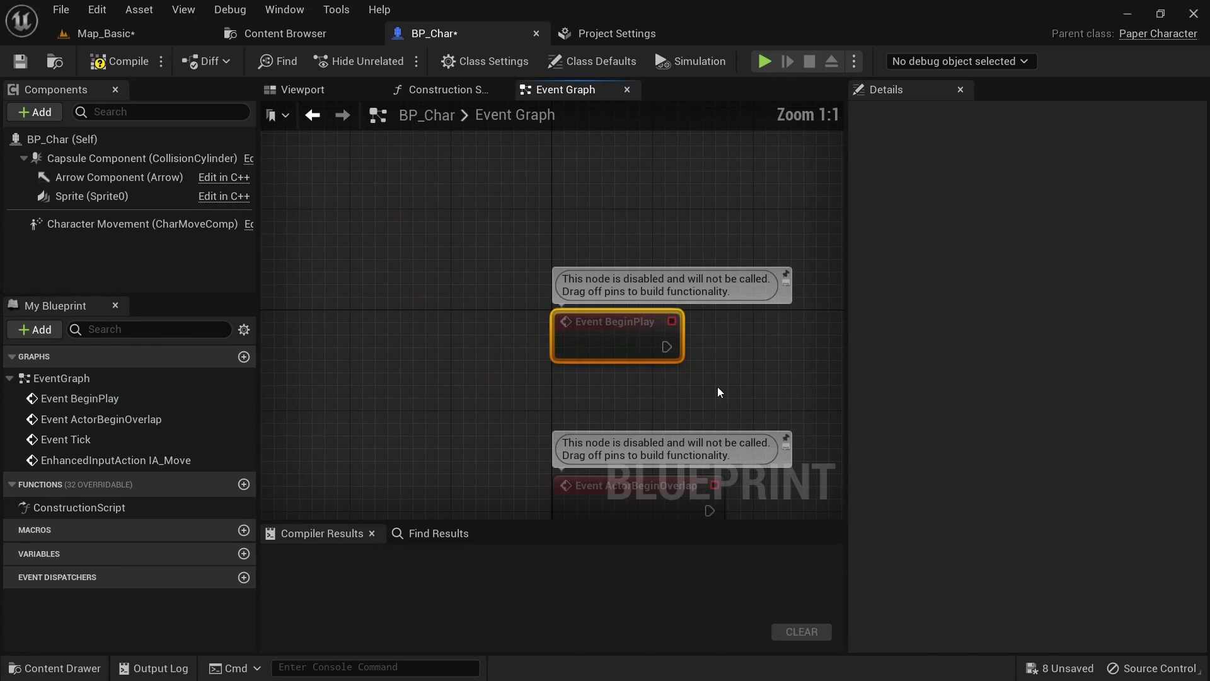
{"action": "right_click", "coordinate": [391, 381]}
{"action": "type", "text": "get cont"}
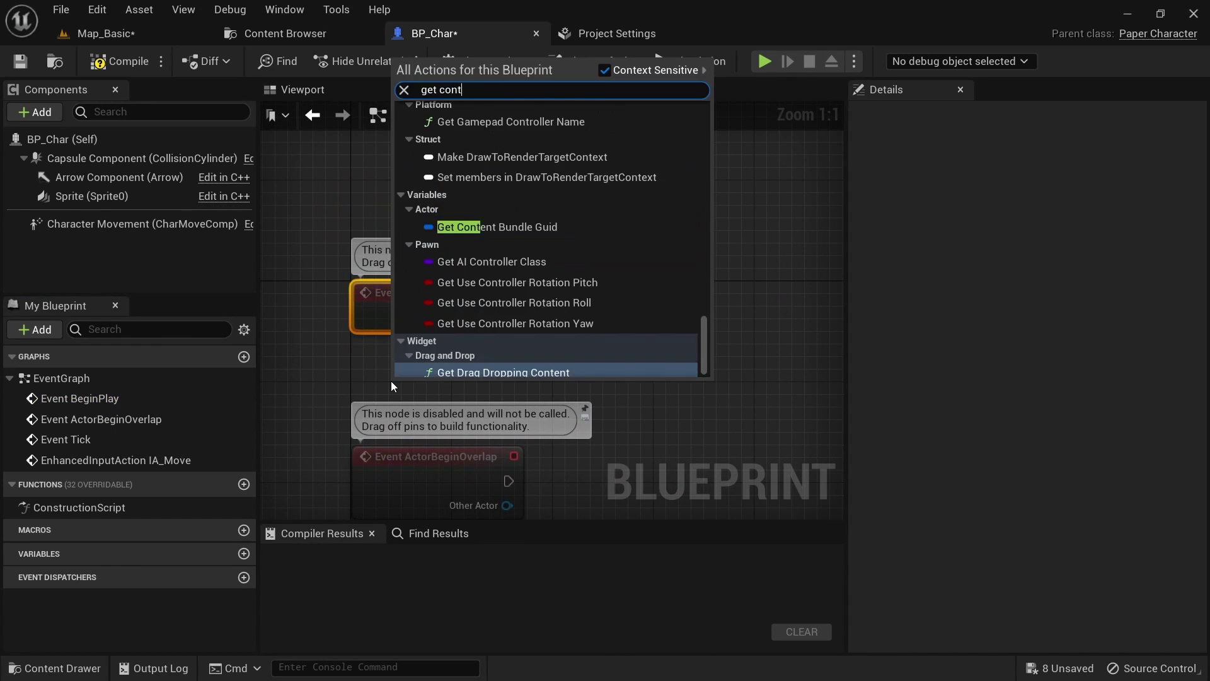
{"action": "type", "text": "roller"}
{"action": "key", "text": "Return"}
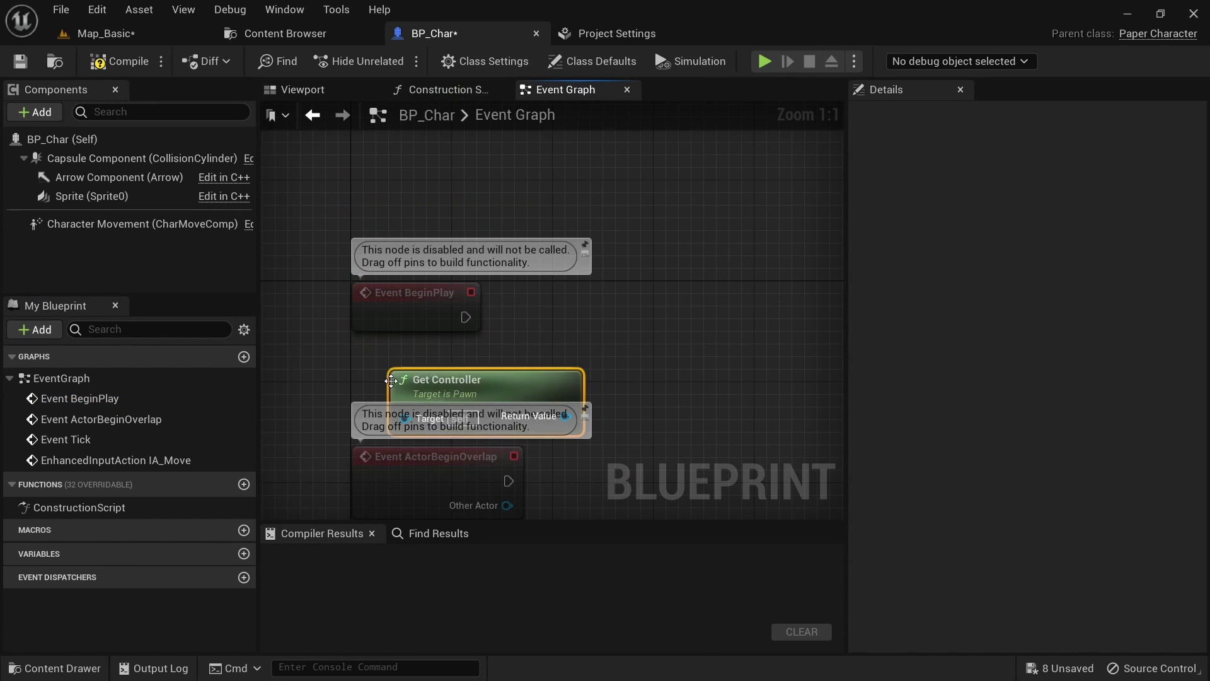
{"action": "left_click_drag", "start_coordinate": [437, 380], "coordinate": [397, 357]}
{"action": "left_click_drag", "start_coordinate": [569, 303], "coordinate": [428, 371]}
{"action": "left_click_drag", "start_coordinate": [424, 371], "coordinate": [437, 295]}
Add a Cast To PlayerController node fed by Get Controller's return value
{"action": "left_click_drag", "start_coordinate": [508, 312], "coordinate": [607, 275]}
{"action": "type", "text": "cast to player co"}
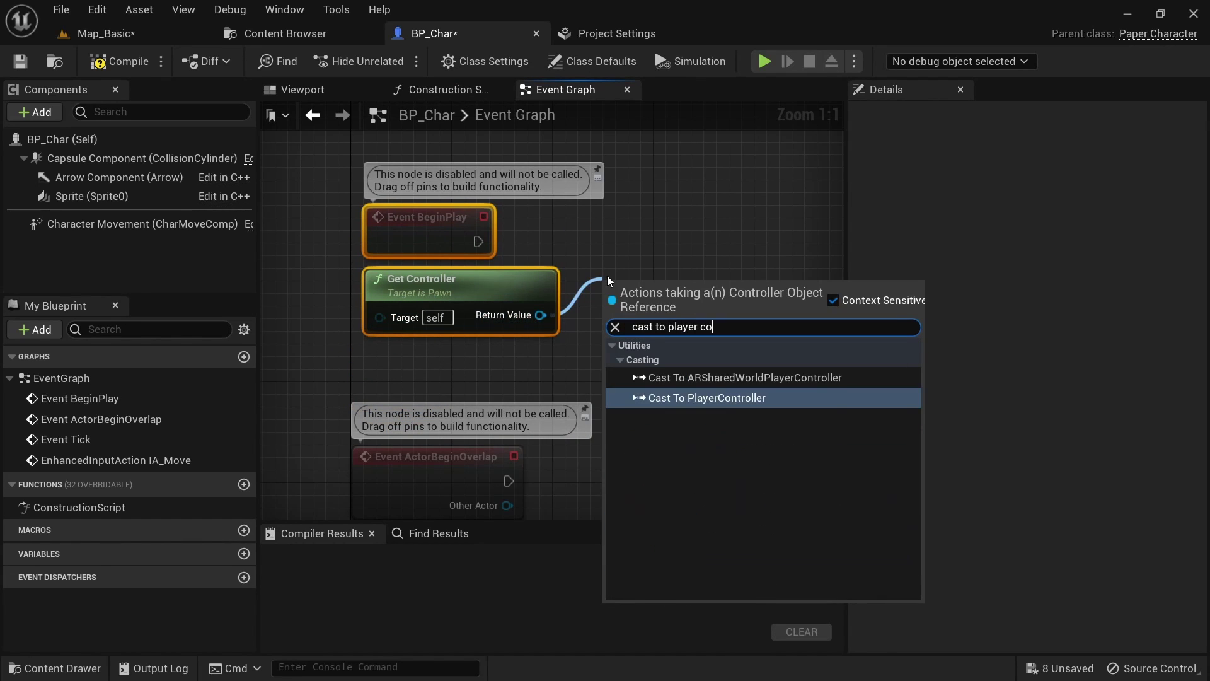
{"action": "key", "text": "Return"}
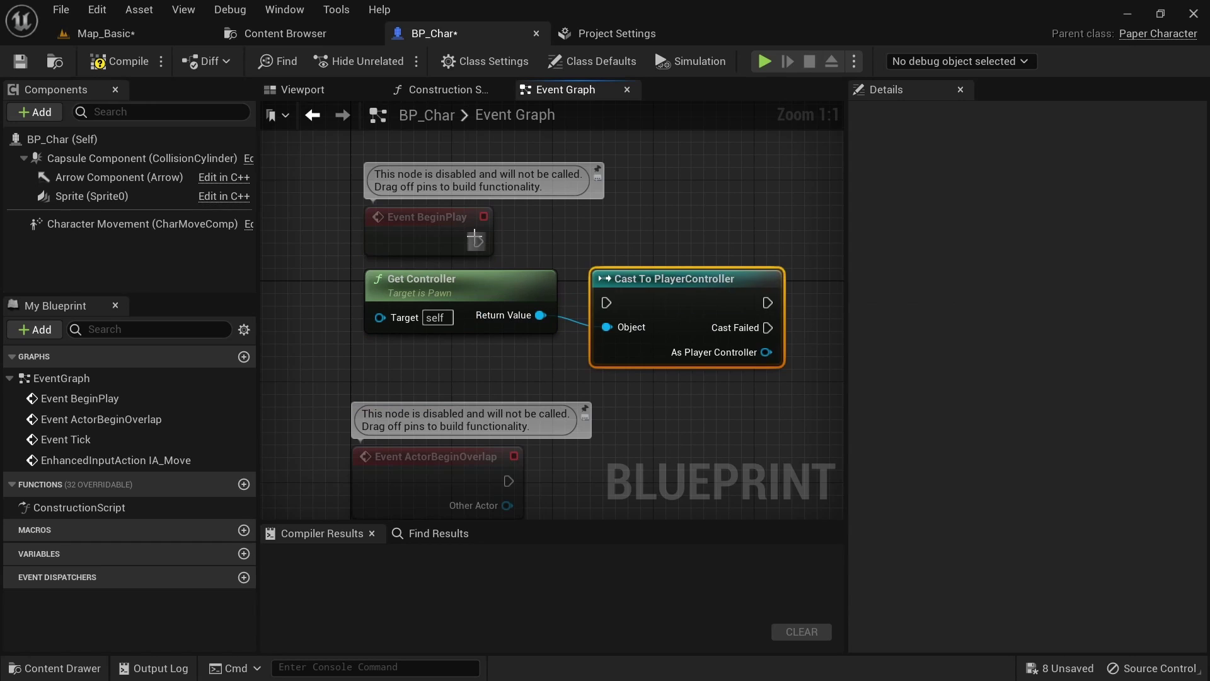
Connect Event BeginPlay's execution output to the Cast To PlayerController node and move the cast node up level with the event
{"action": "left_click_drag", "start_coordinate": [478, 241], "coordinate": [611, 306]}
{"action": "left_click_drag", "start_coordinate": [666, 294], "coordinate": [668, 236]}
{"action": "left_click", "coordinate": [731, 313]}
{"action": "right_click_drag", "start_coordinate": [733, 309], "coordinate": [587, 296]}
Add a Get EnhancedInputLocalPlayerSubsystem node fed by the cast's As Player Controller output
{"action": "scroll", "coordinate": [610, 321], "scroll_direction": "down", "scroll_amount": 1}
{"action": "left_click_drag", "start_coordinate": [616, 284], "coordinate": [677, 295]}
{"action": "type", "text": "eh"}
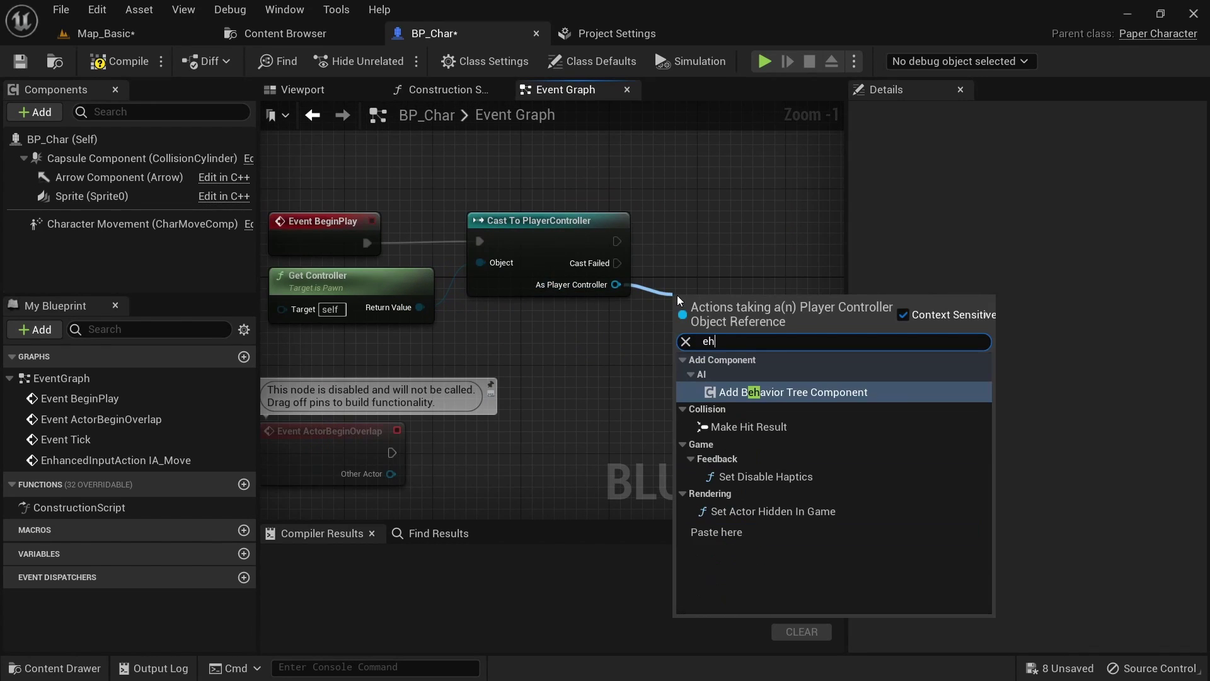
{"action": "key", "text": "BackSpace"}
{"action": "type", "text": "nhanced"}
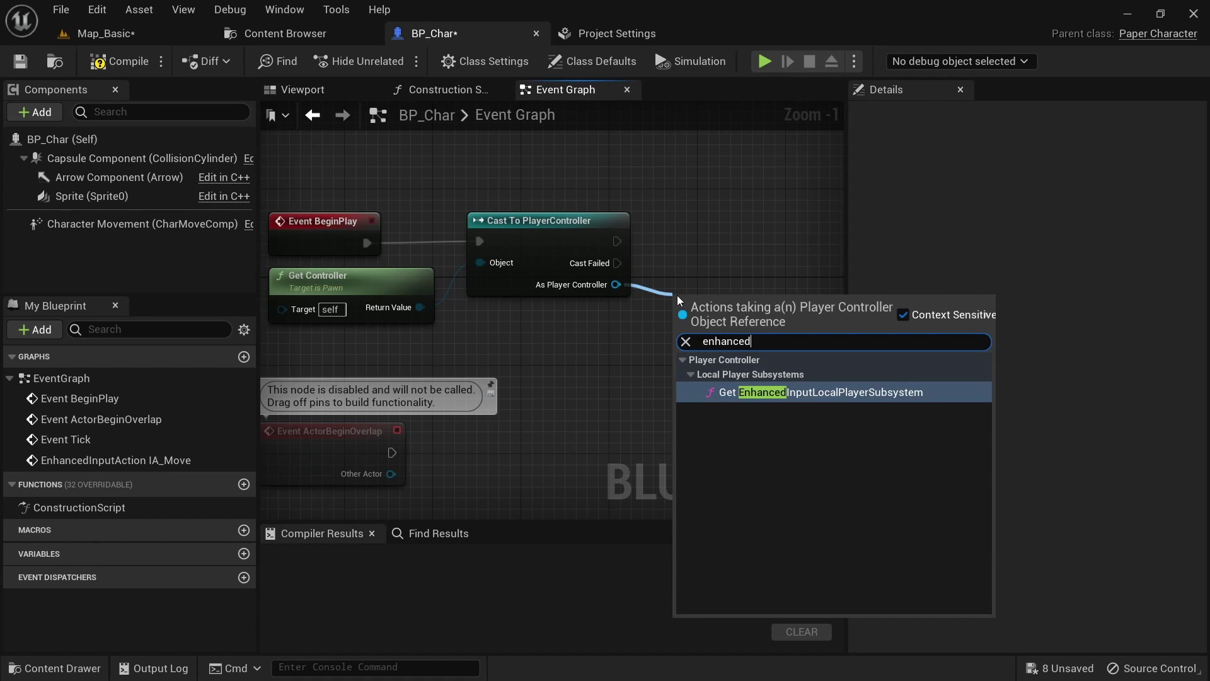
{"action": "key", "text": "Return"}
Add an Add Mapping Context node targeting the Enhanced Input Local Player Subsystem
{"action": "right_click_drag", "start_coordinate": [677, 295], "coordinate": [530, 257]}
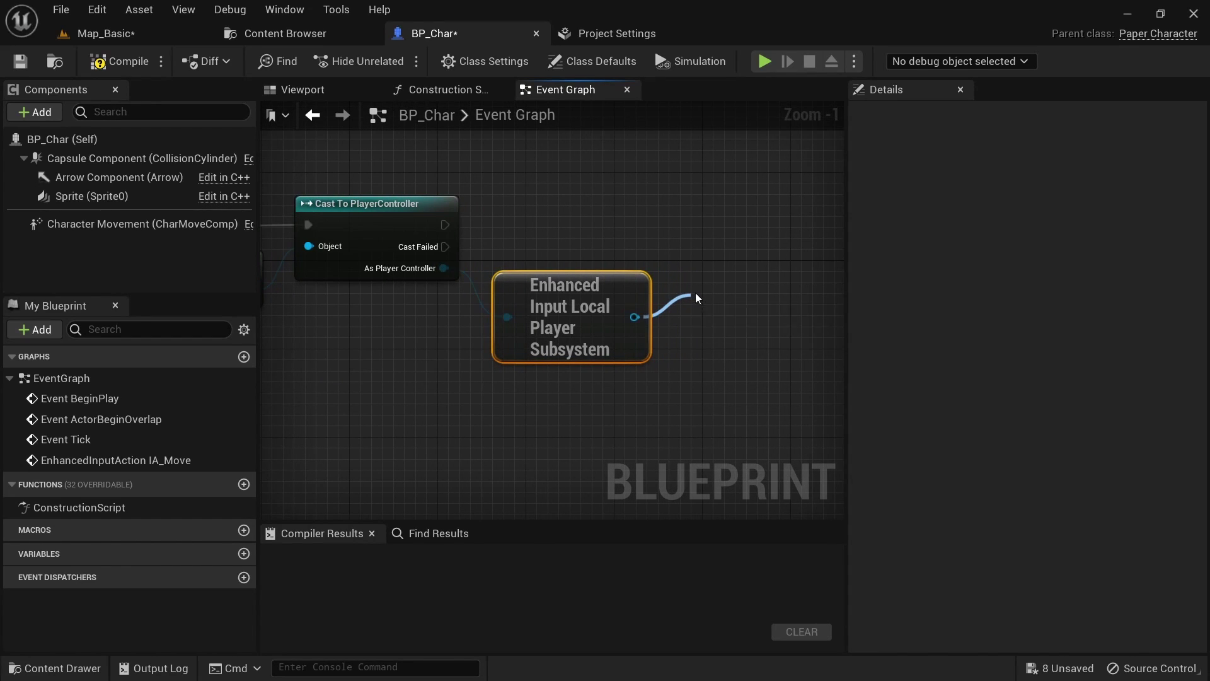
{"action": "left_click_drag", "start_coordinate": [695, 294], "coordinate": [696, 293]}
{"action": "type", "text": "add mapping"}
{"action": "key", "text": "Return"}
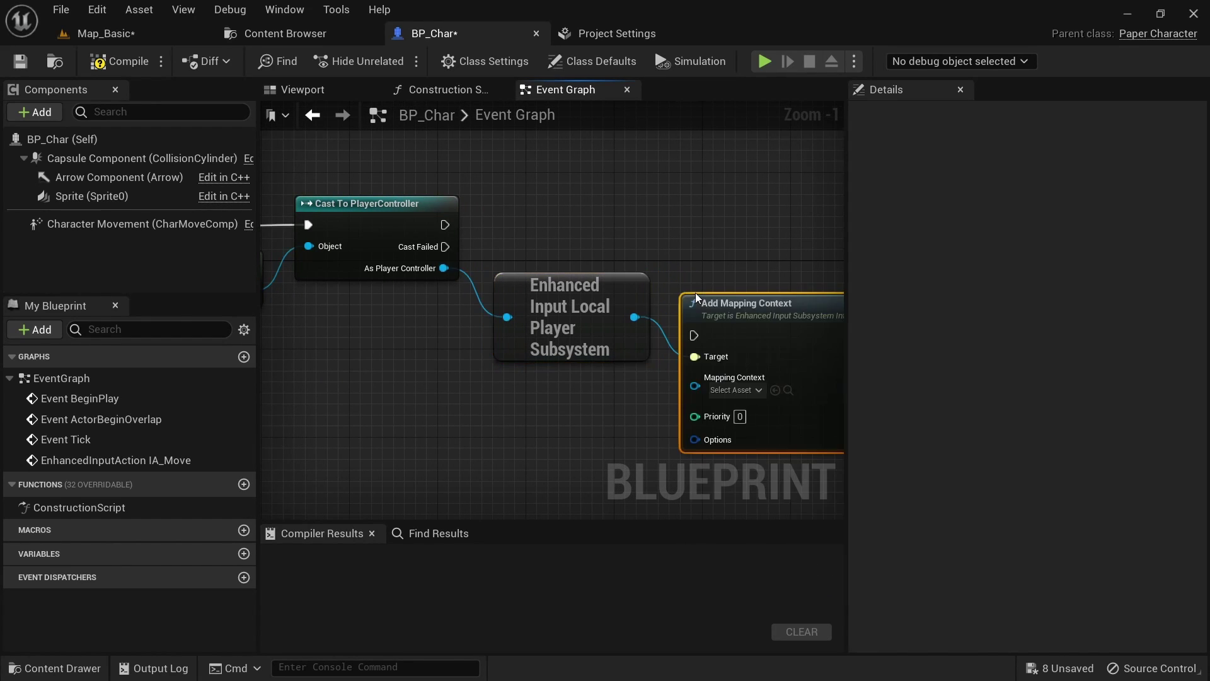
Connect the cast's execution output to Add Mapping Context and set its Mapping Context to IMC_SideScroller
{"action": "left_click_drag", "start_coordinate": [444, 224], "coordinate": [742, 233]}
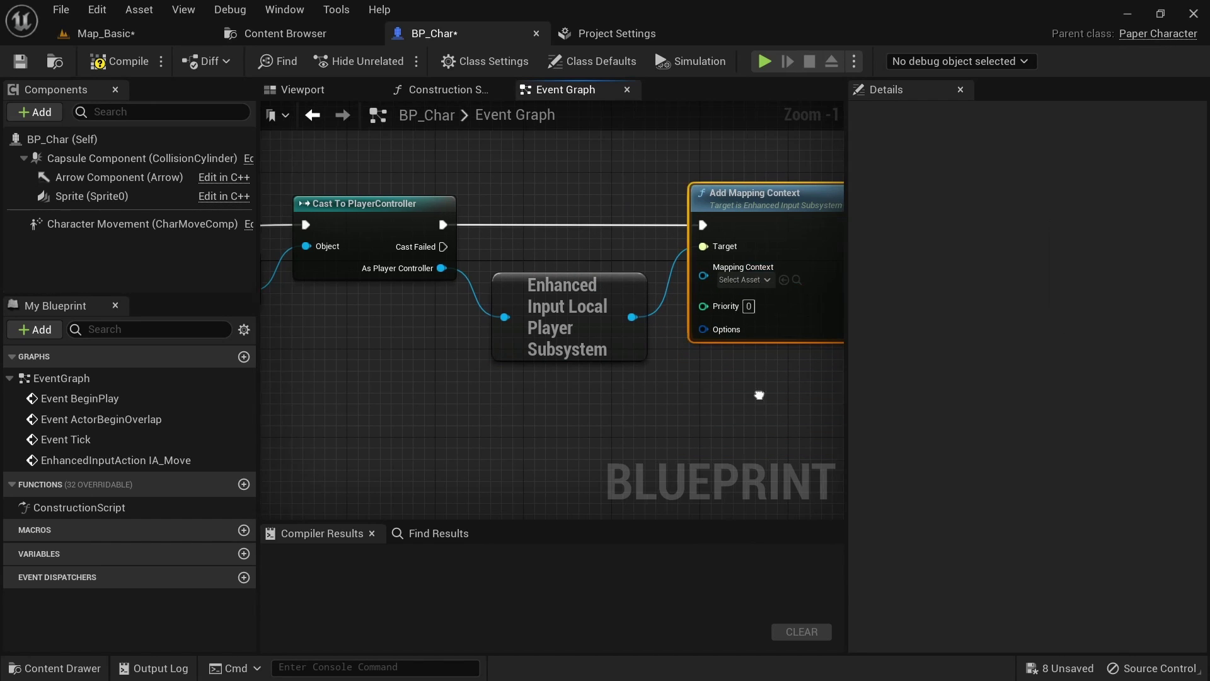
{"action": "right_click_drag", "start_coordinate": [762, 416], "coordinate": [663, 380]}
{"action": "left_click", "coordinate": [668, 267]}
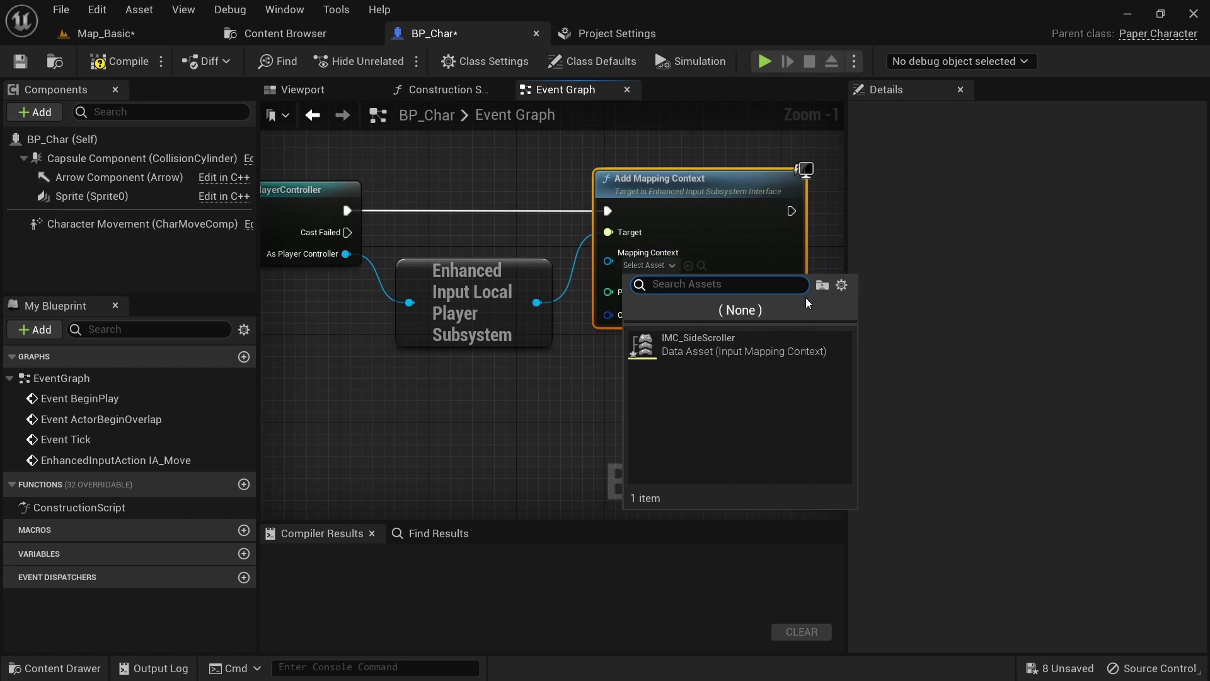
{"action": "left_click", "coordinate": [833, 341]}
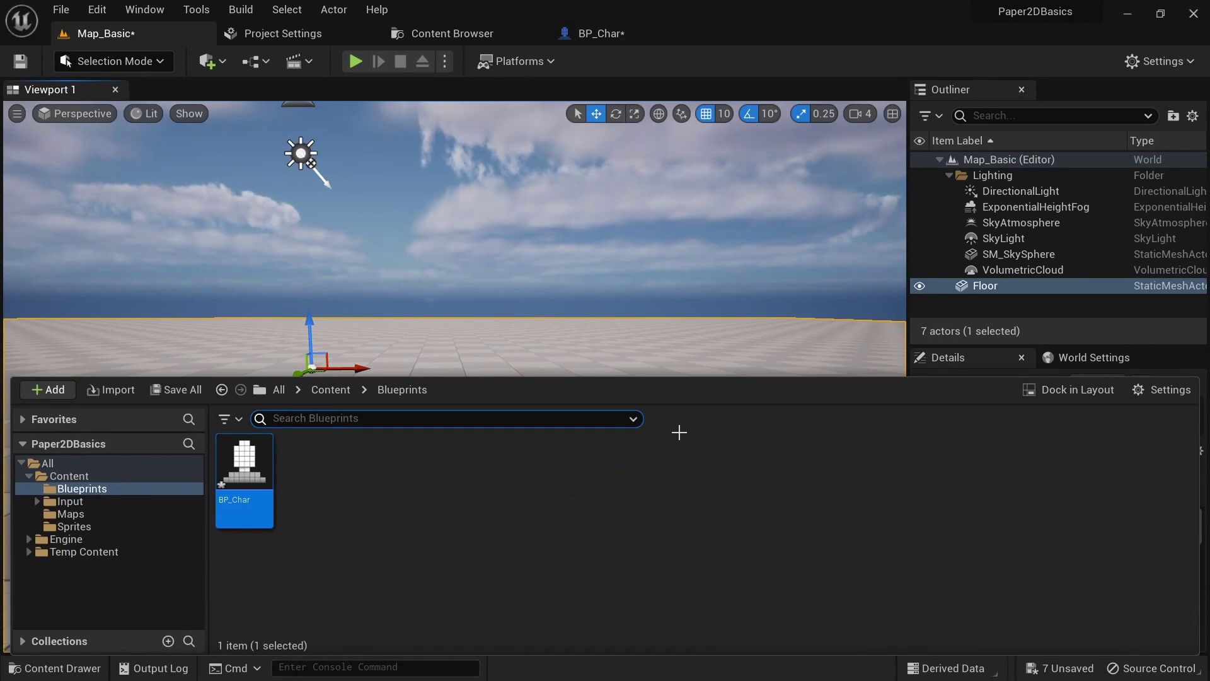
Create a Game Mode Base blueprint named GM_SideScroller in the Blueprints folder
{"action": "left_click", "coordinate": [481, 499]}
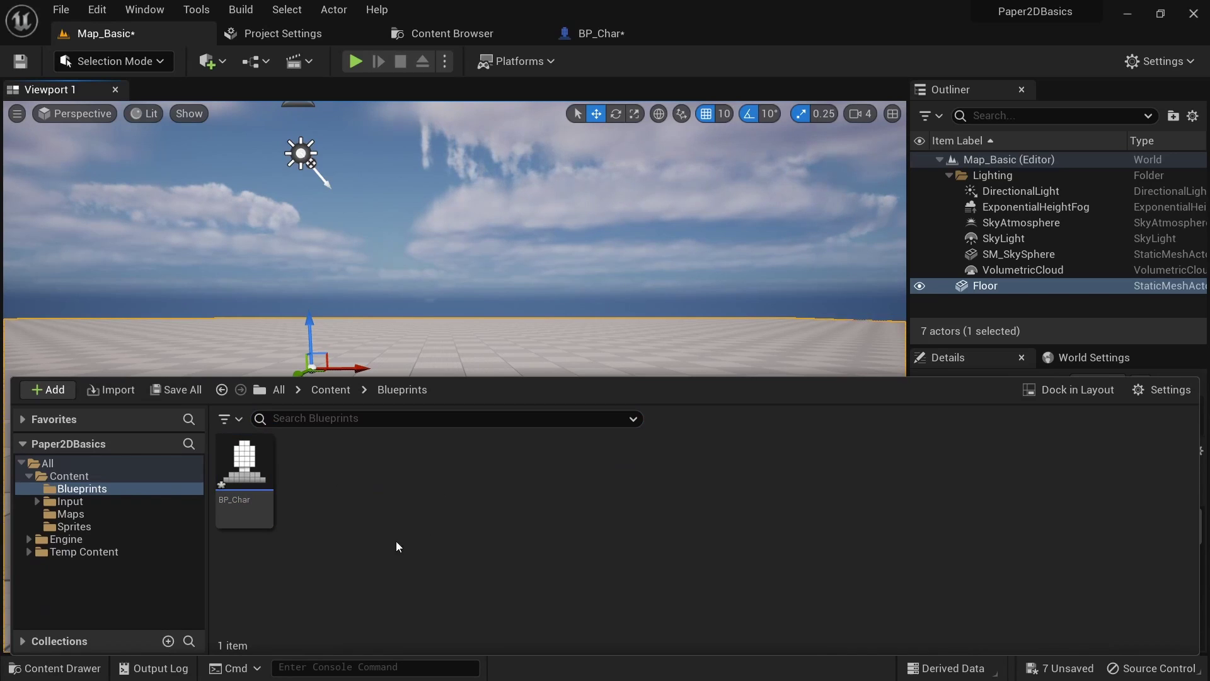
{"action": "right_click", "coordinate": [387, 522]}
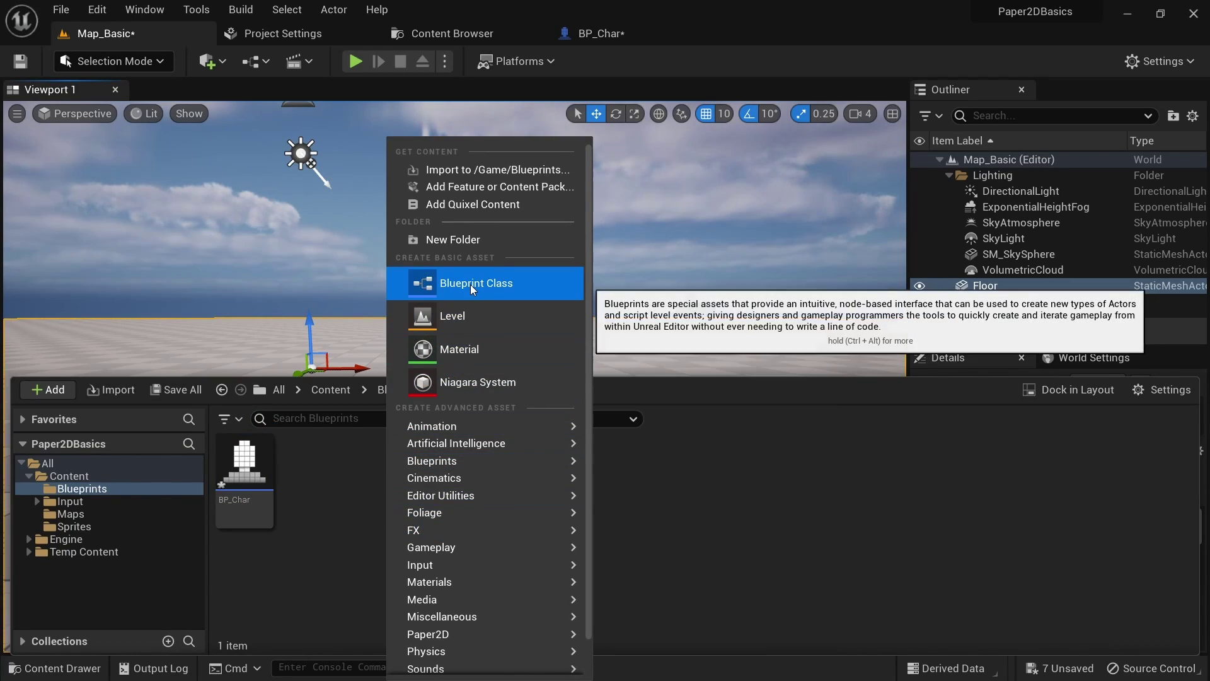
{"action": "left_click", "coordinate": [473, 285]}
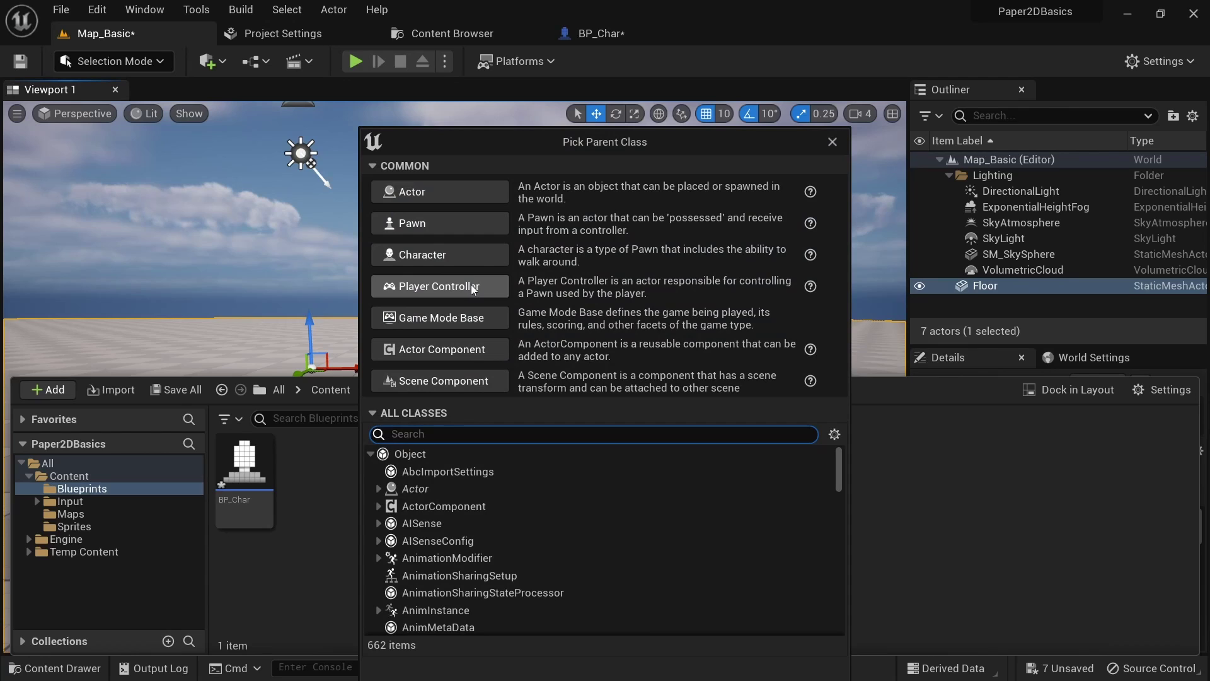
{"action": "left_click", "coordinate": [502, 317]}
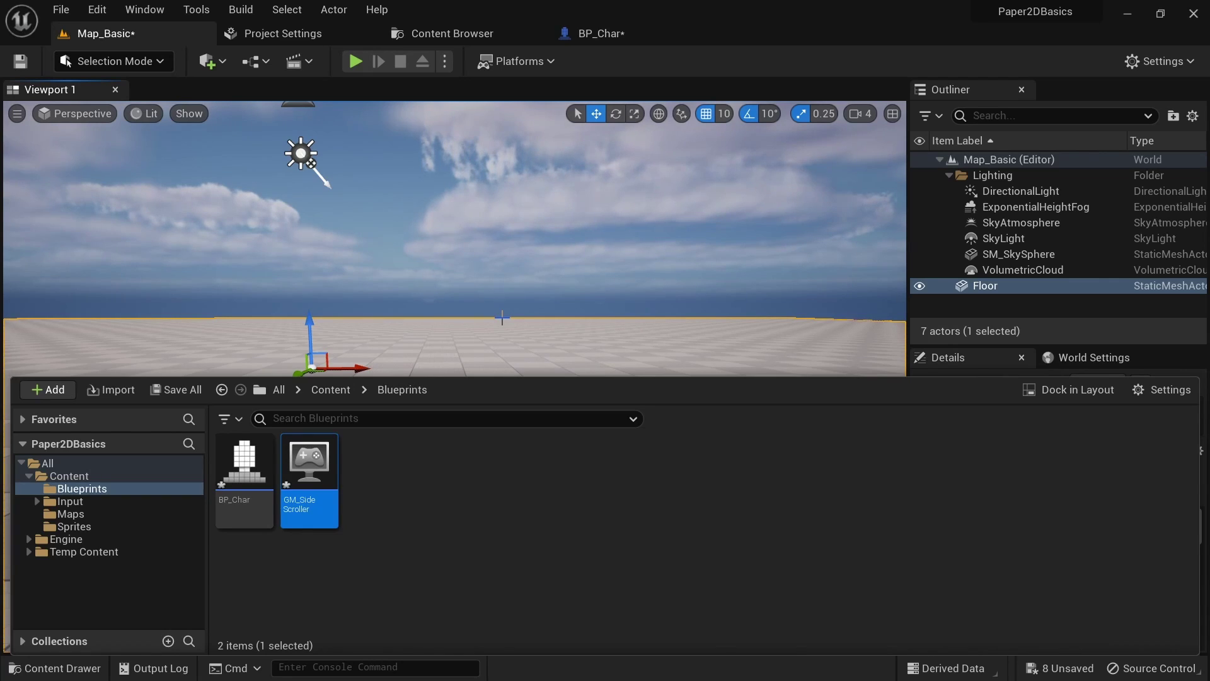
Open GM_SideScroller and set its Default Pawn Class to BP_Char
{"action": "double_click", "coordinate": [317, 503]}
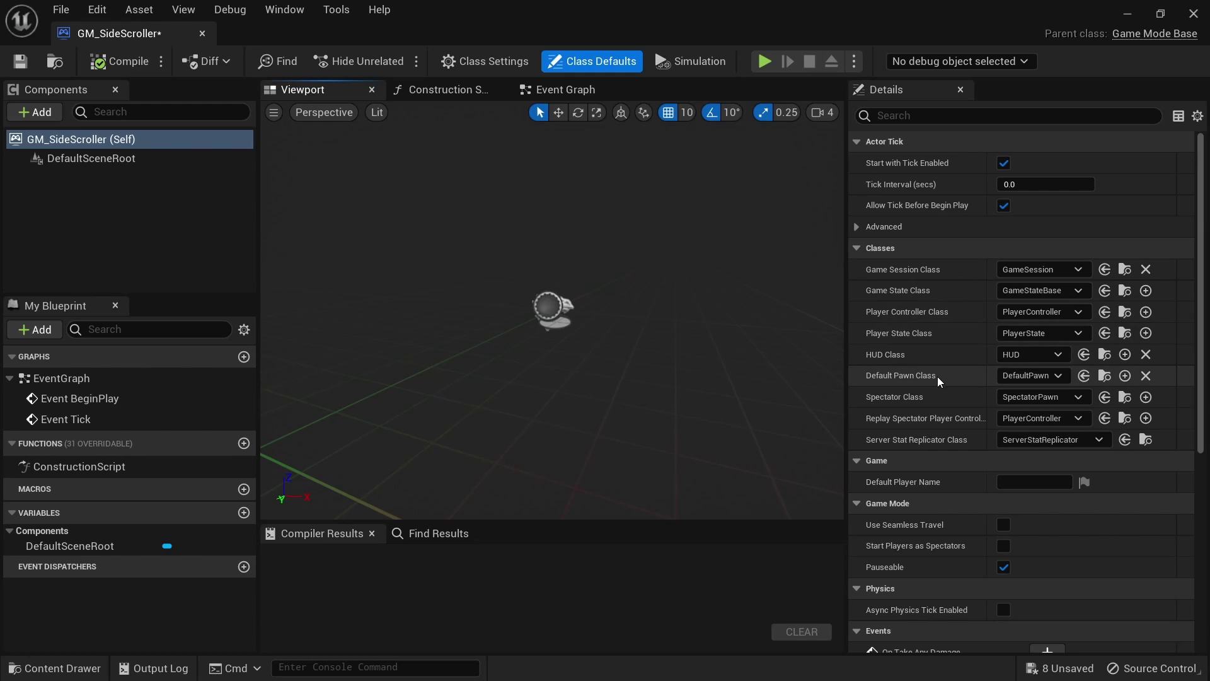
{"action": "left_click", "coordinate": [1038, 376]}
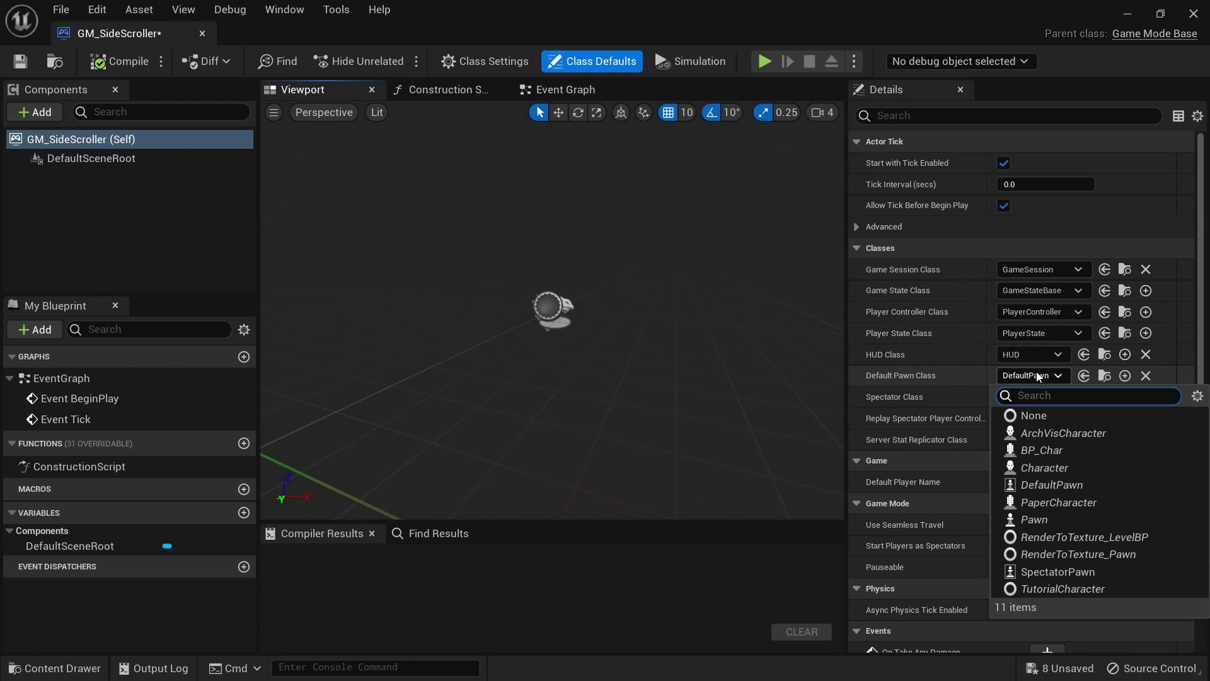
{"action": "left_click", "coordinate": [1092, 446]}
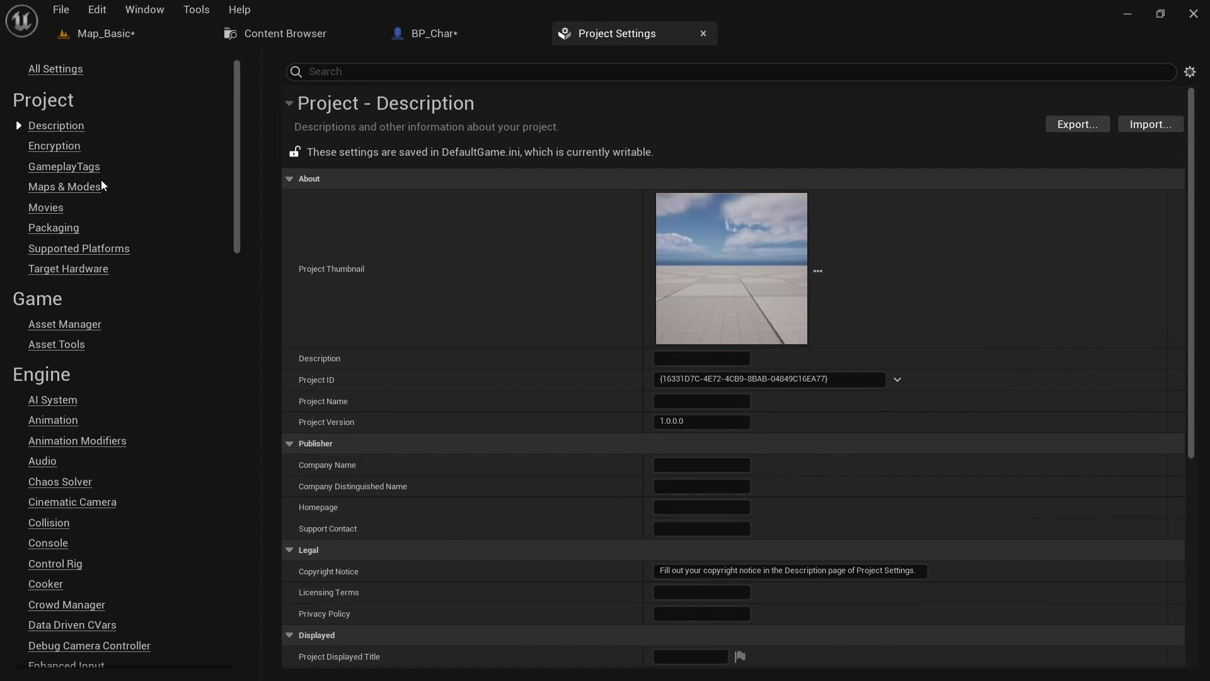
Set the project's Default GameMode to GM_SideScroller in the Maps & Modes project settings
{"action": "left_click", "coordinate": [99, 187]}
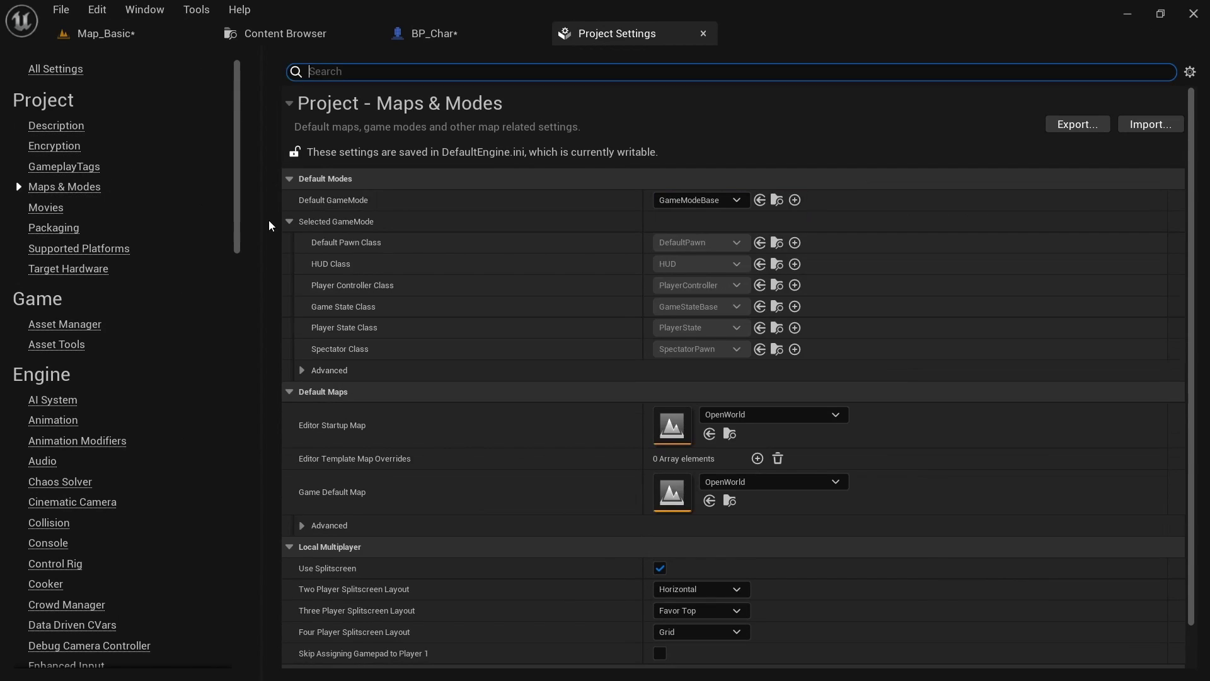
{"action": "left_click", "coordinate": [711, 201]}
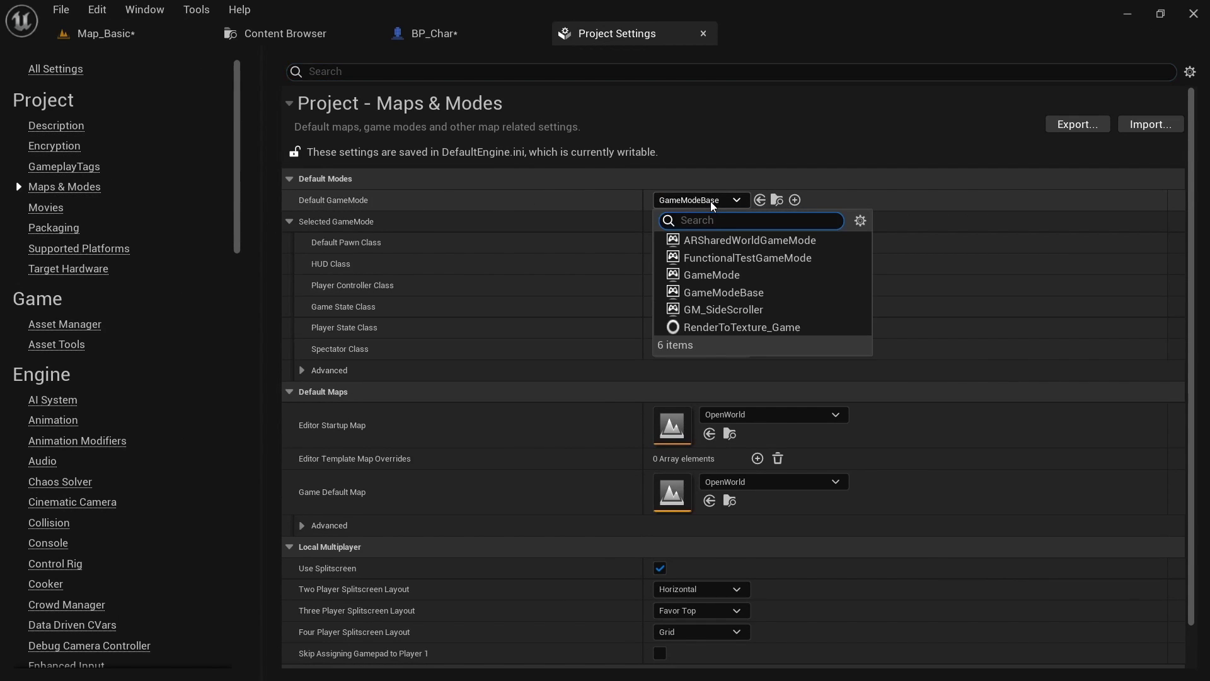
{"action": "left_click", "coordinate": [825, 308]}
Set both the Editor Startup Map and the Game Default Map to Map_Basic
{"action": "scroll", "coordinate": [826, 306], "scroll_direction": "down", "scroll_amount": 1}
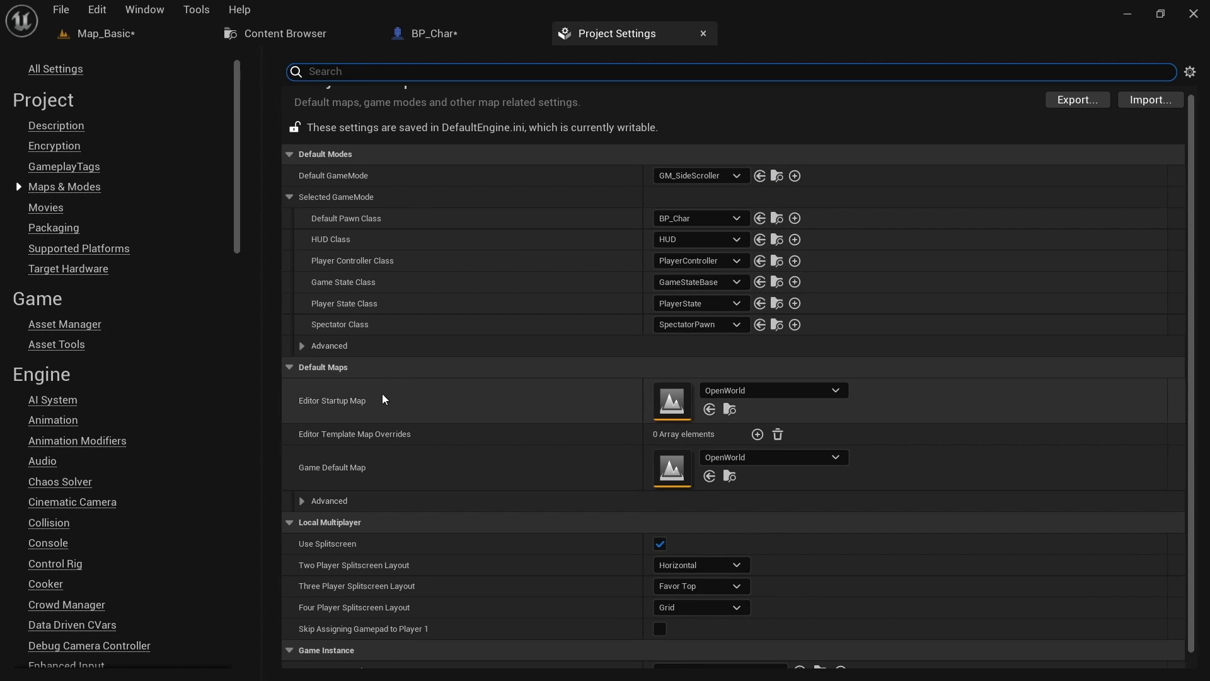
{"action": "left_click", "coordinate": [779, 391]}
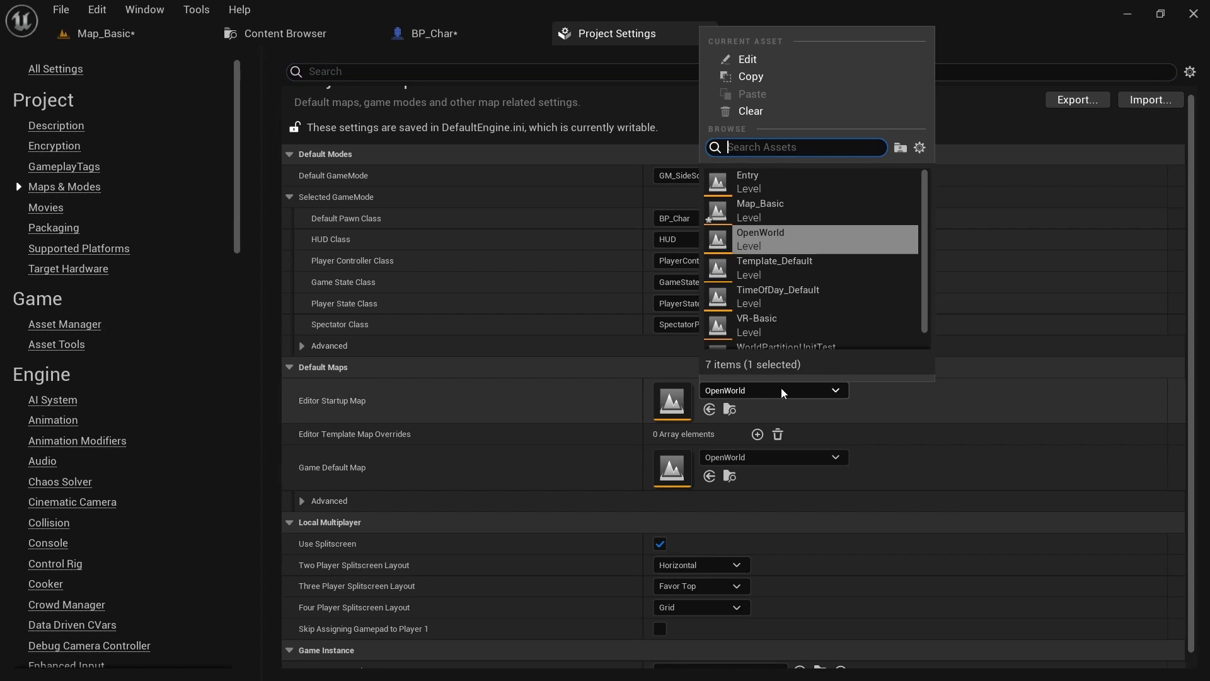
{"action": "left_click", "coordinate": [762, 210]}
{"action": "left_click", "coordinate": [793, 460]}
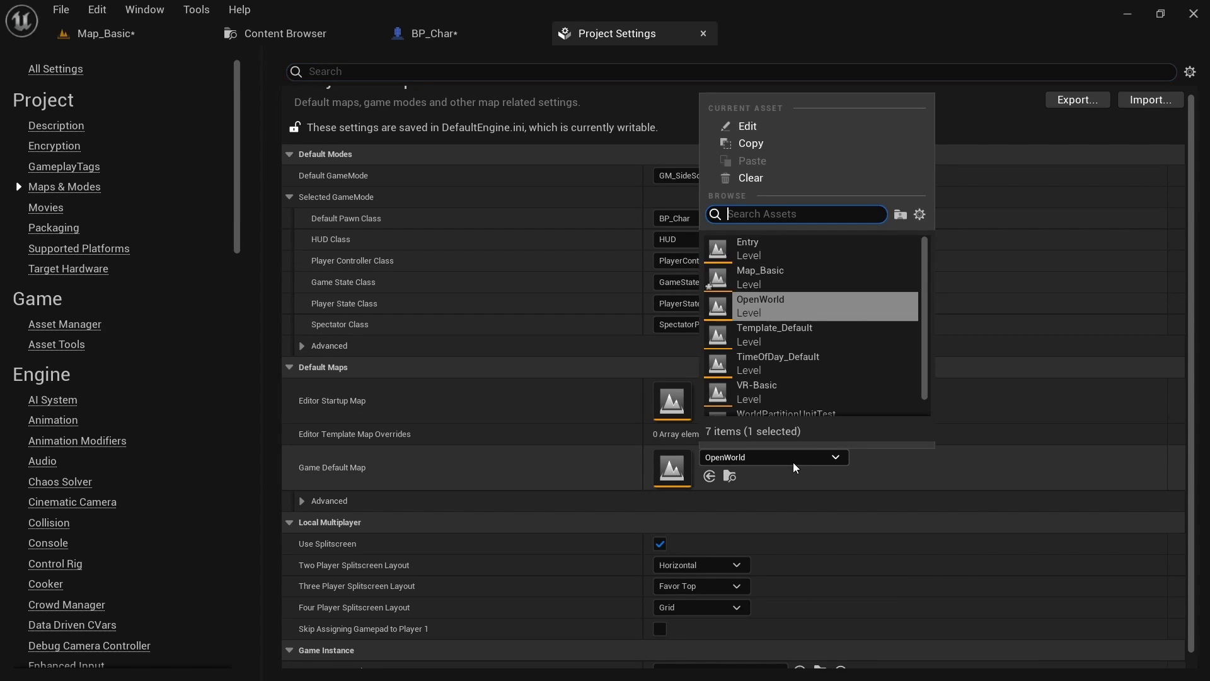
{"action": "left_click", "coordinate": [782, 278]}
Place a Player Start actor on the floor of Map_Basic
{"action": "left_click", "coordinate": [106, 34]}
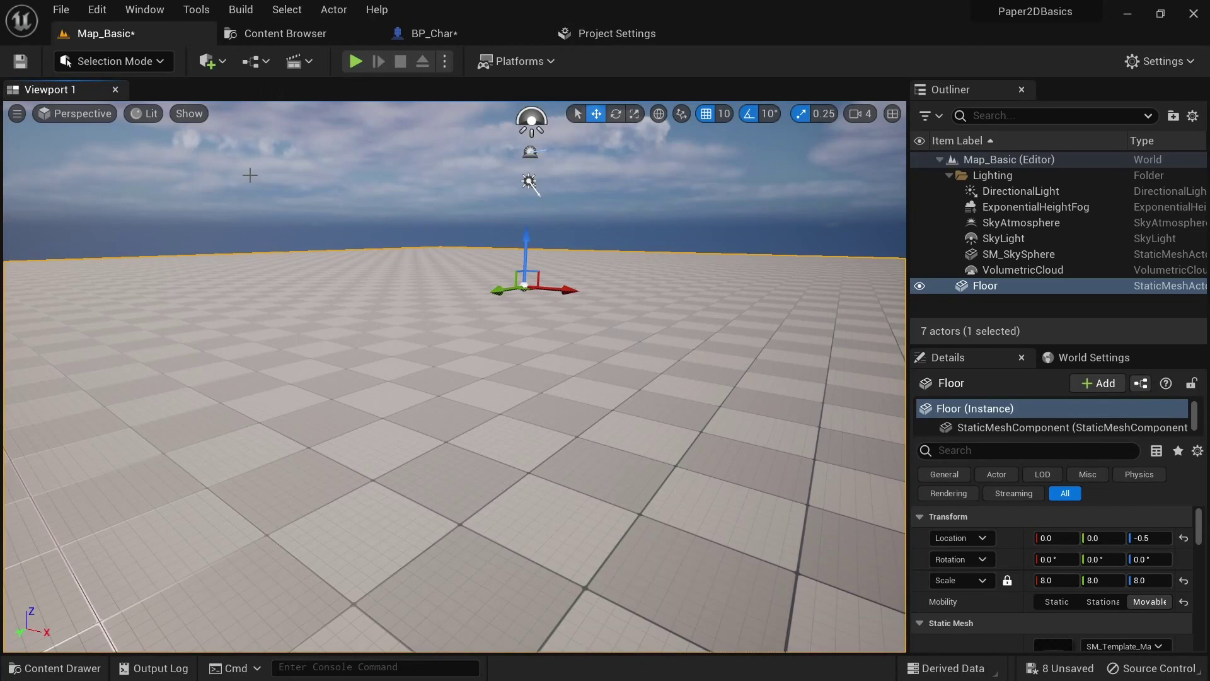
{"action": "left_click", "coordinate": [211, 62]}
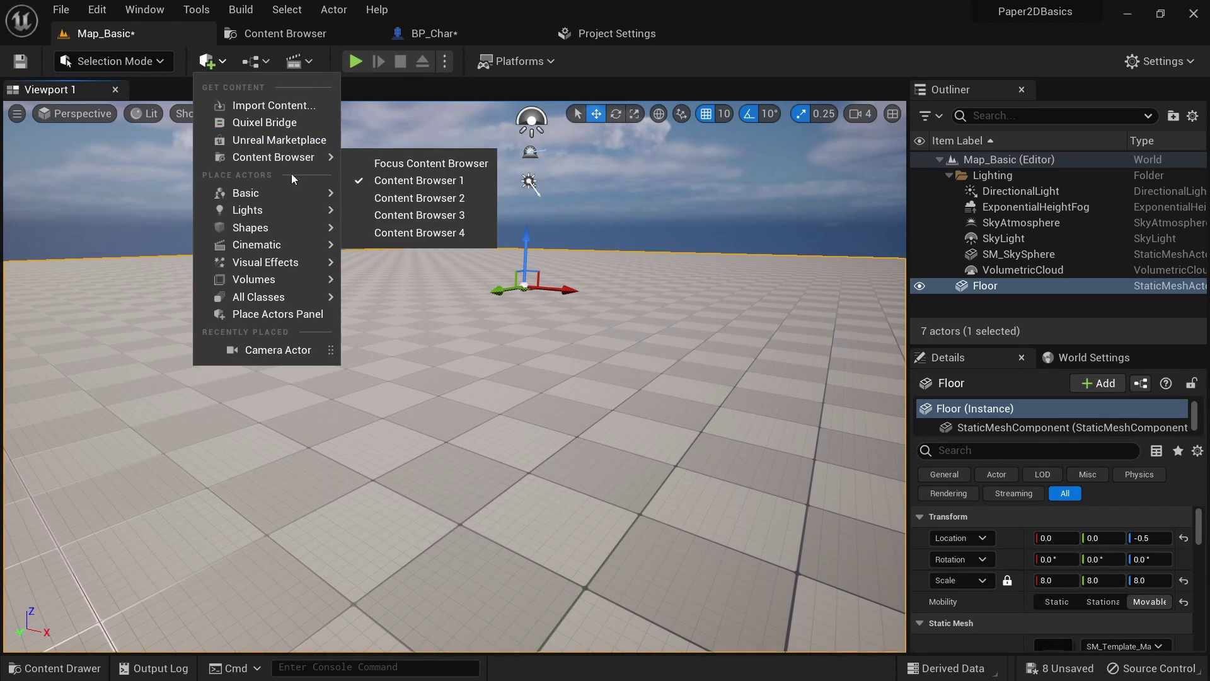
{"action": "mouse_move", "coordinate": [309, 192]}
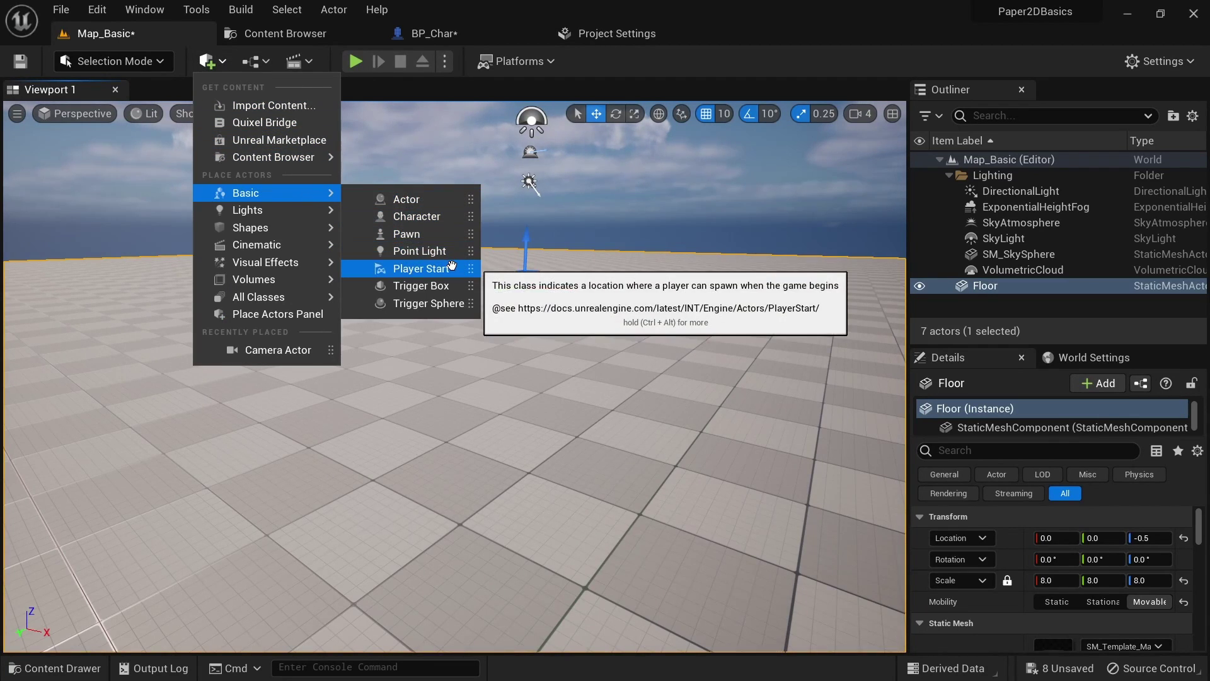
{"action": "left_click", "coordinate": [421, 268]}
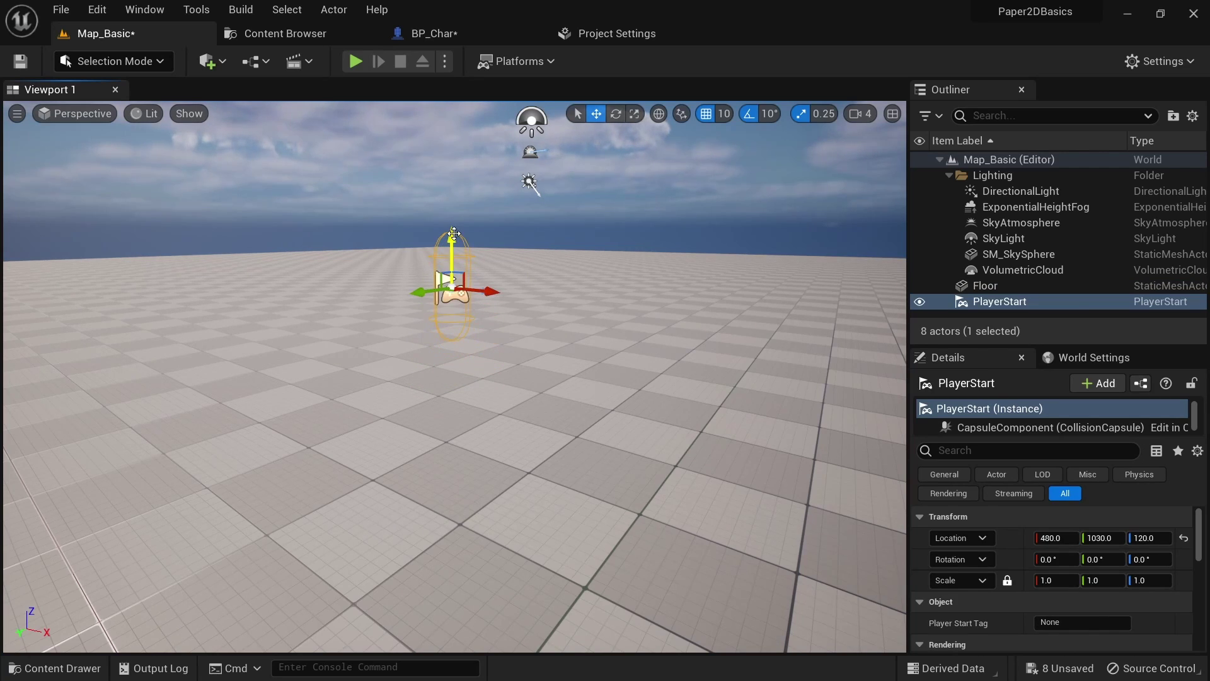
Playtest the level, ejecting from the player to look around the spawned character, and end the session
{"action": "left_click", "coordinate": [356, 62]}
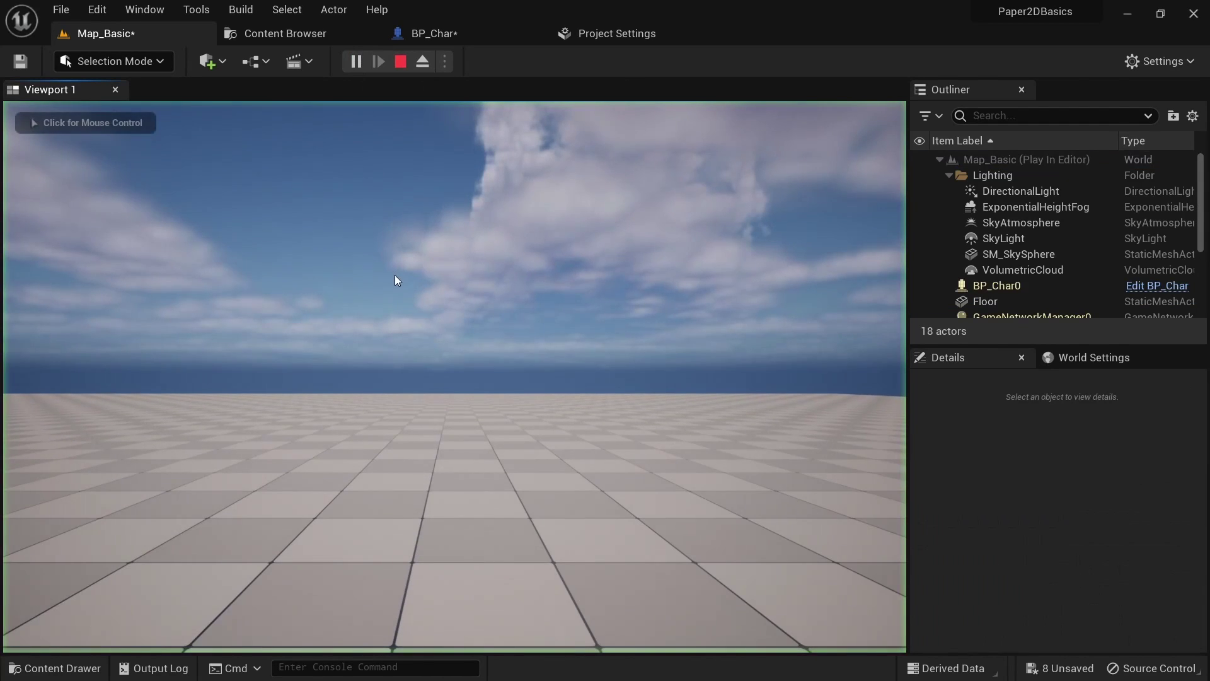
{"action": "key", "text": "w"}
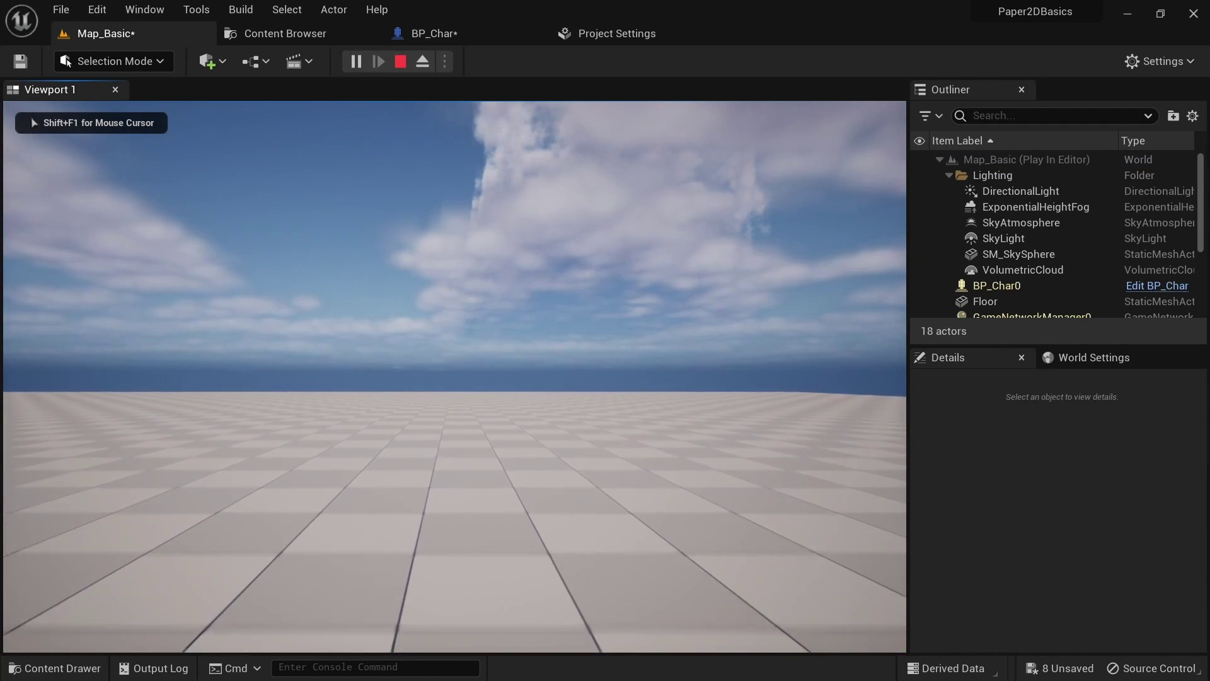
{"action": "key", "text": "w"}
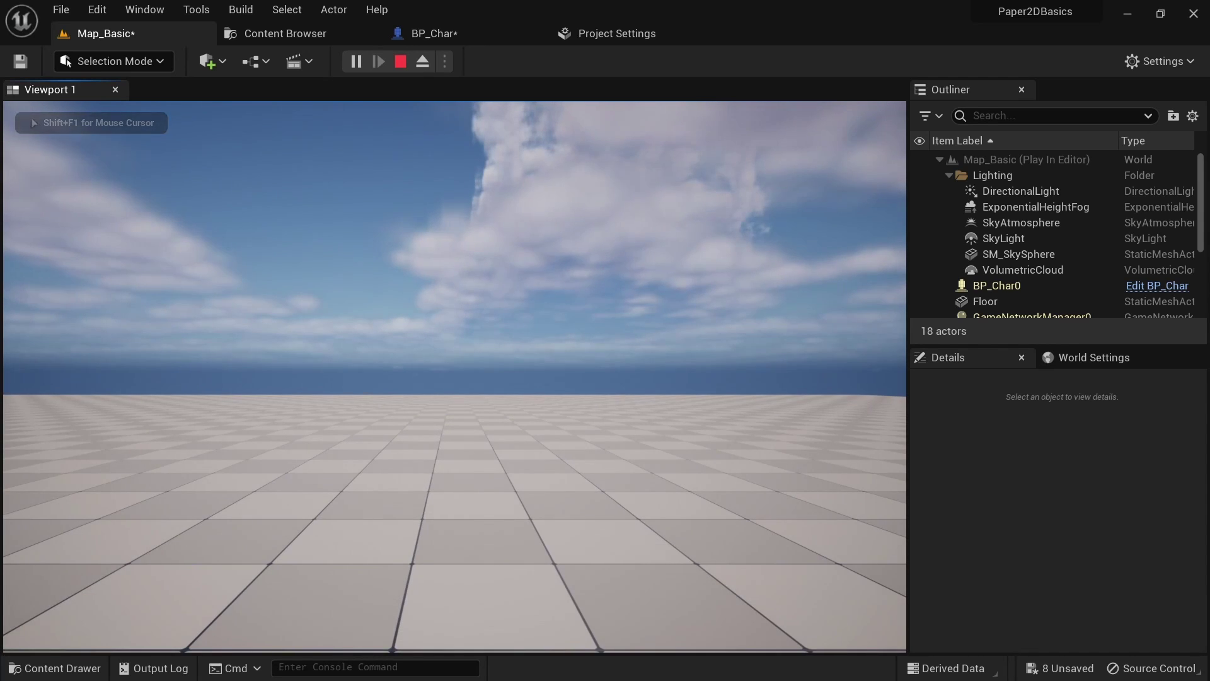
{"action": "key", "text": "shift+F1"}
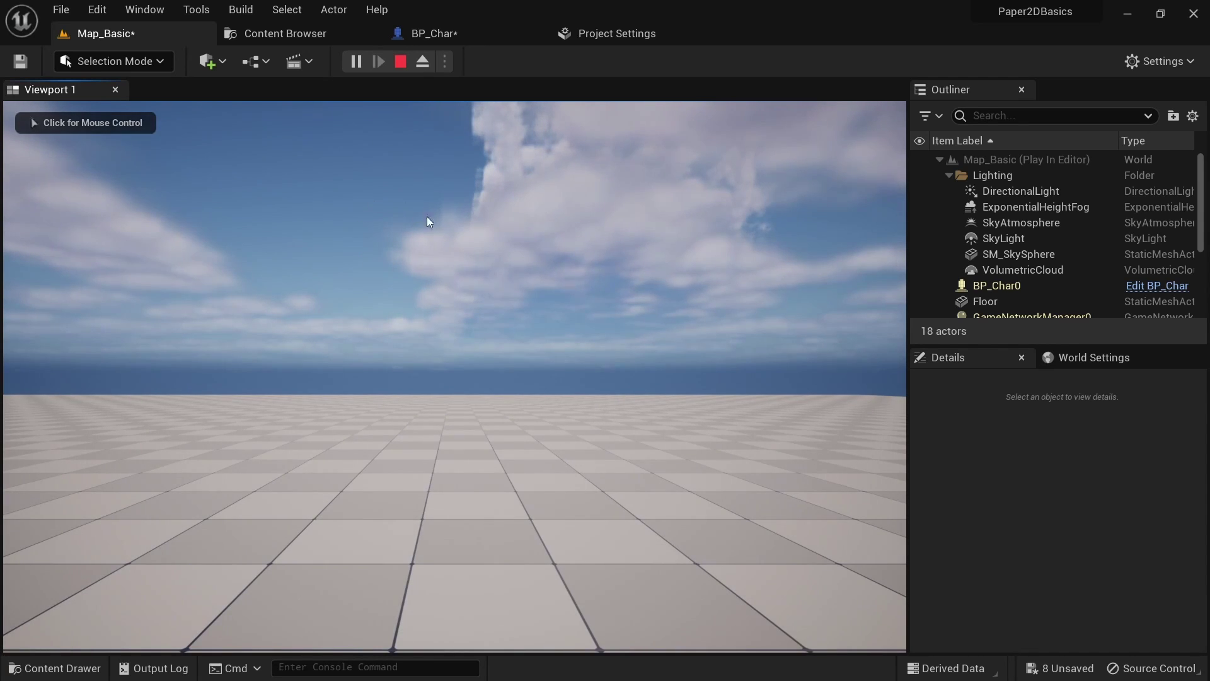
{"action": "left_click", "coordinate": [423, 62]}
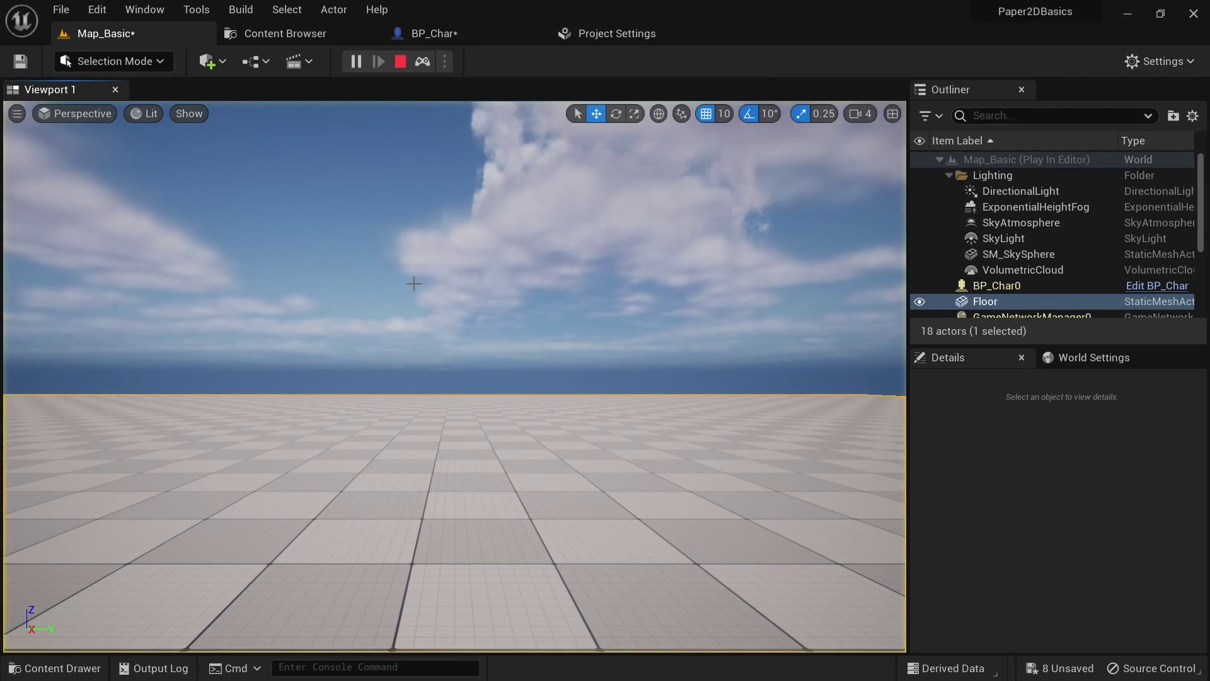
{"action": "right_click_drag", "start_coordinate": [454, 377], "coordinate": [323, 385]}
{"action": "key", "text": "Escape"}
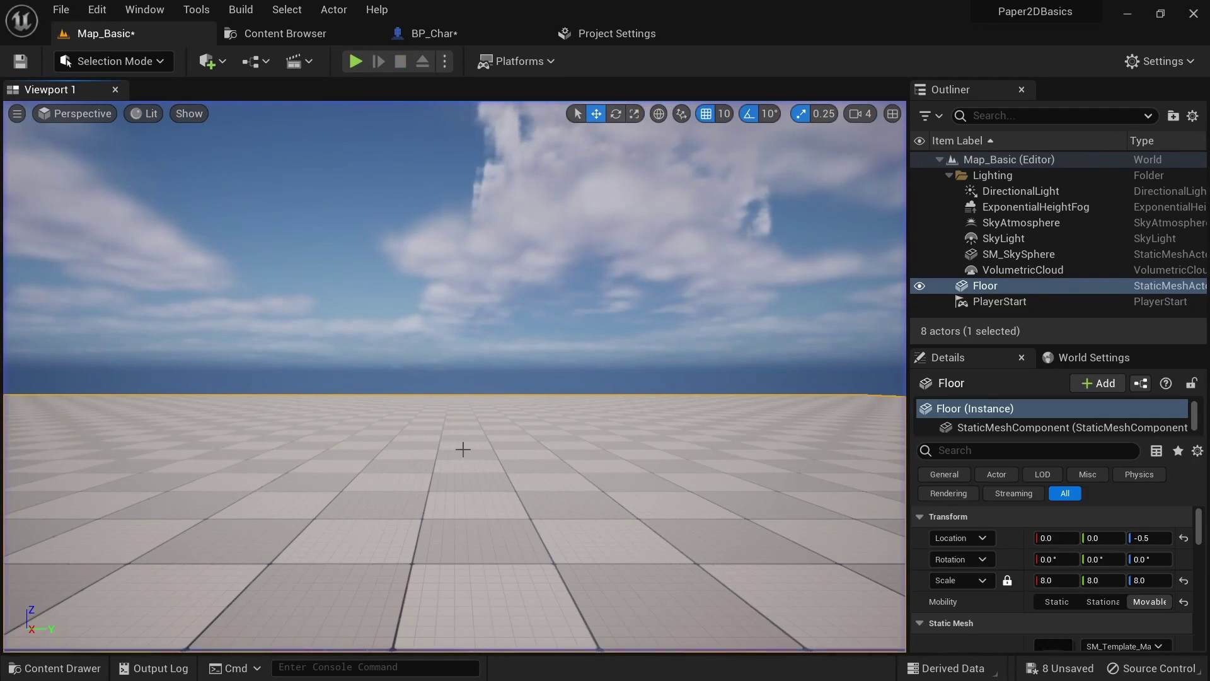
Add a Spring Arm component under BP_Char's Capsule Component
{"action": "left_click", "coordinate": [441, 40]}
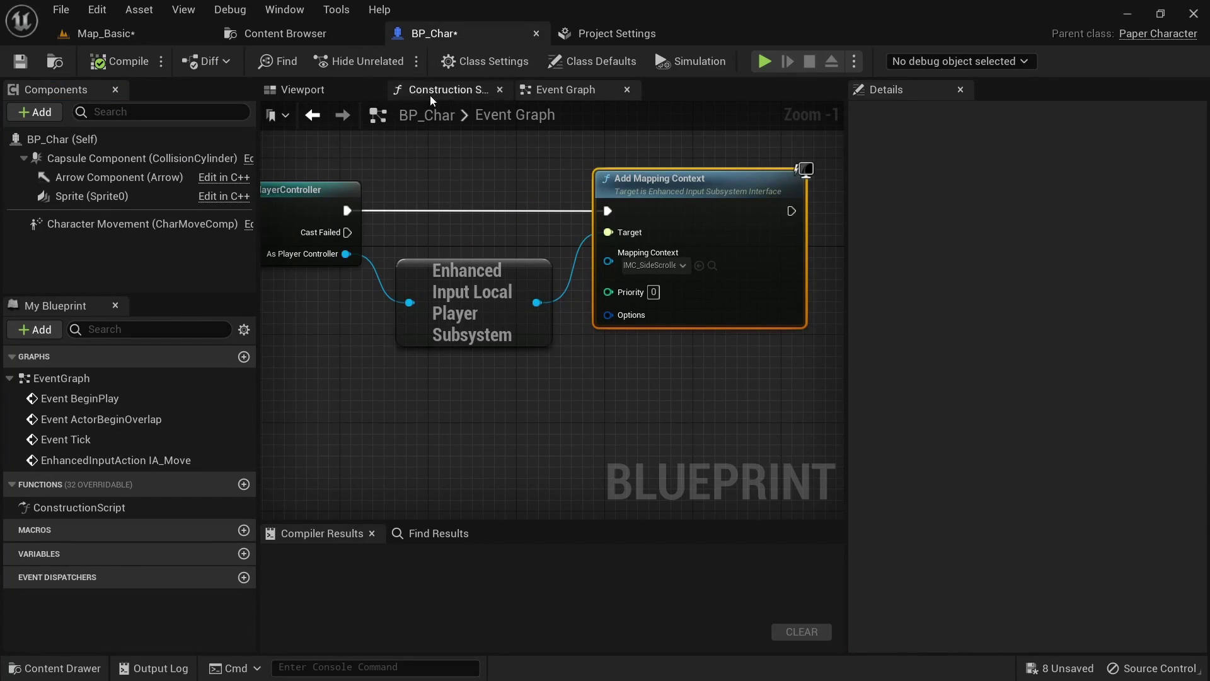
{"action": "left_click", "coordinate": [93, 158]}
{"action": "left_click", "coordinate": [38, 112]}
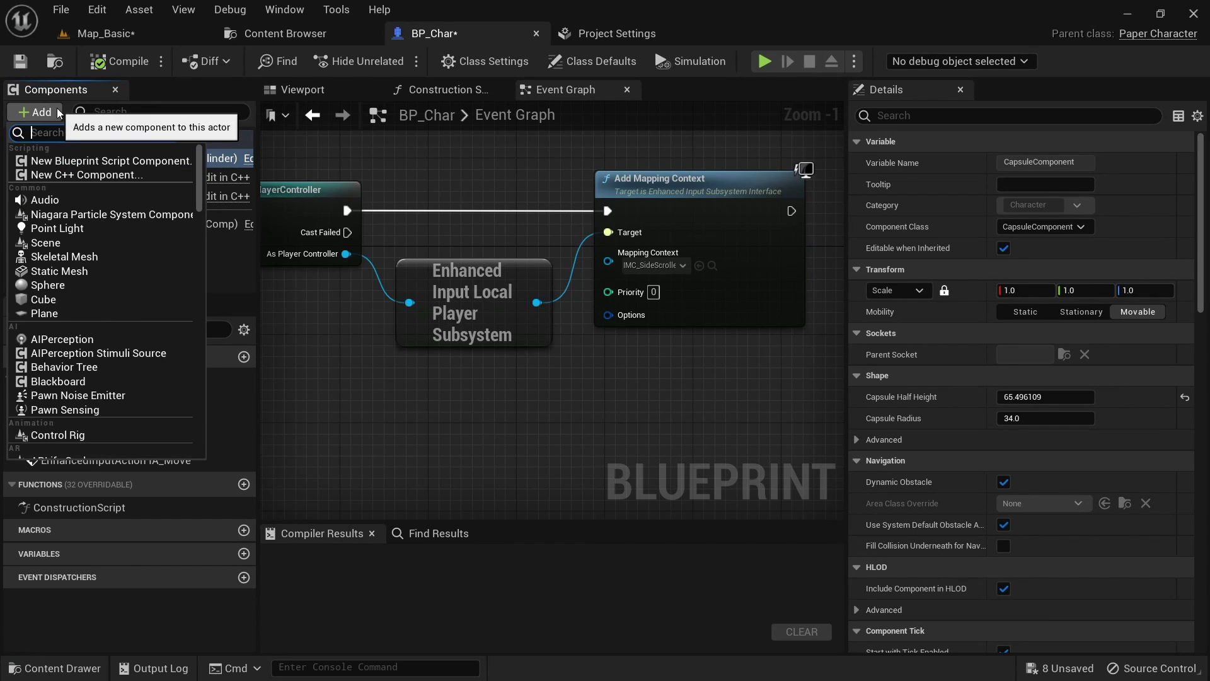
{"action": "type", "text": "spring"}
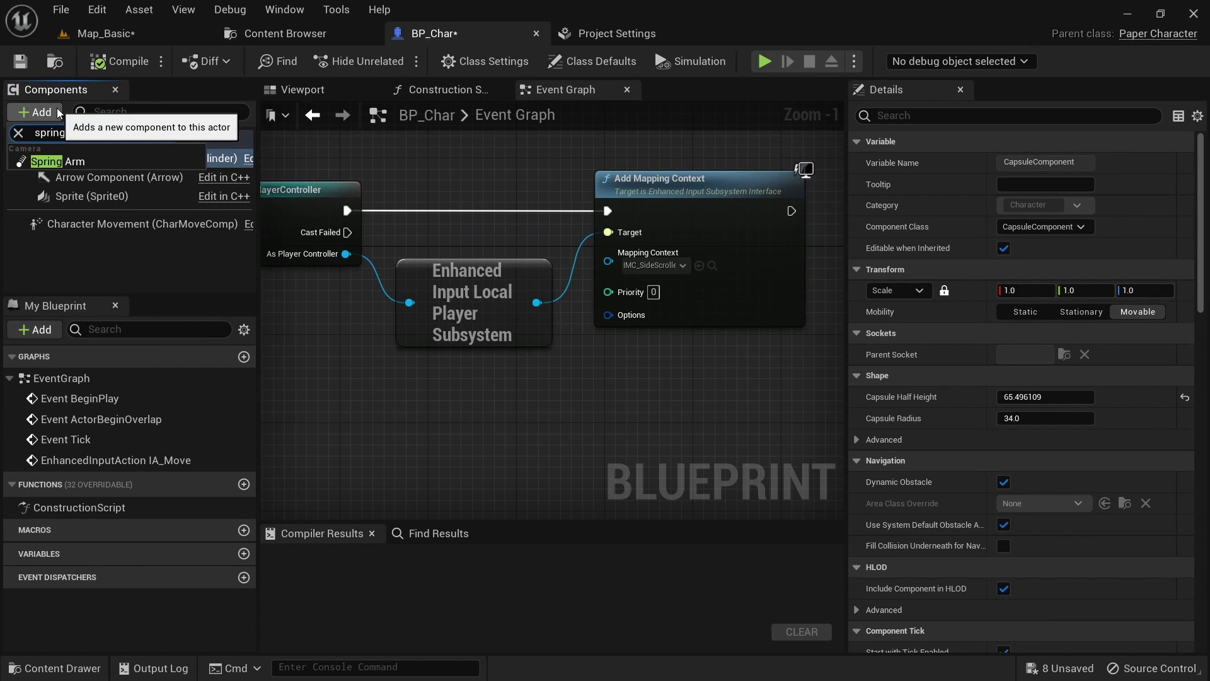
{"action": "left_click", "coordinate": [70, 162]}
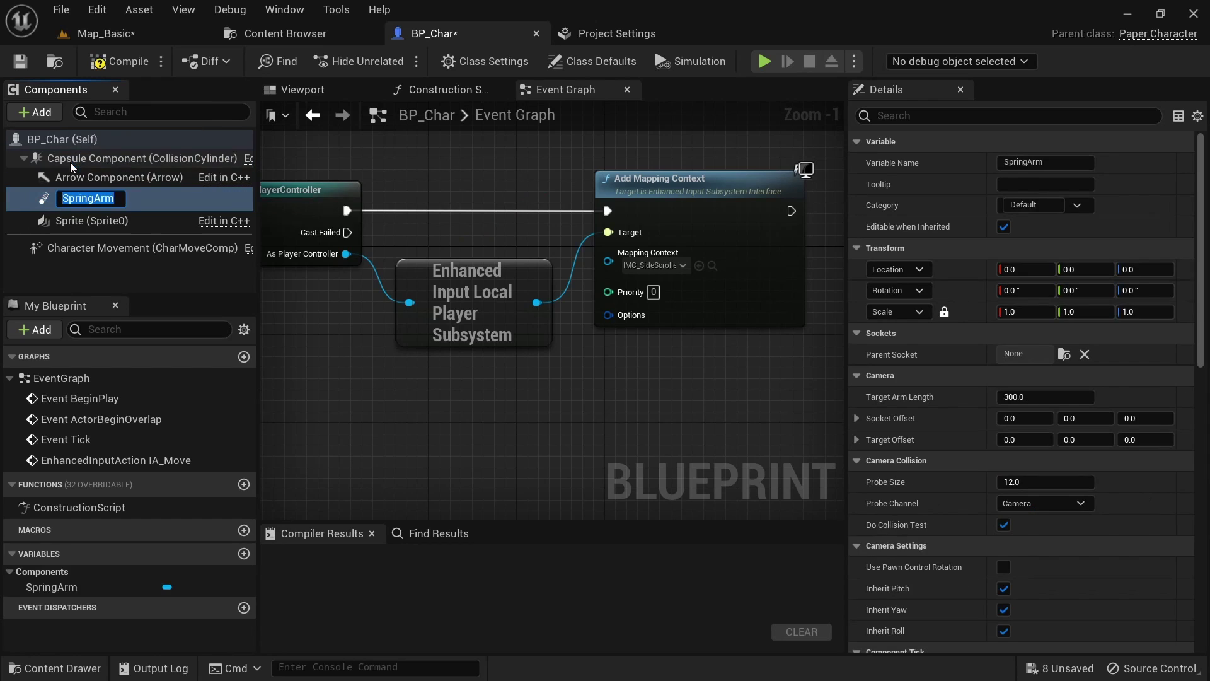
Add a Camera component as a child of the SpringArm in BP_Char, checking it in the 3D preview
{"action": "left_click", "coordinate": [301, 95]}
{"action": "right_click_drag", "start_coordinate": [564, 259], "coordinate": [457, 268]}
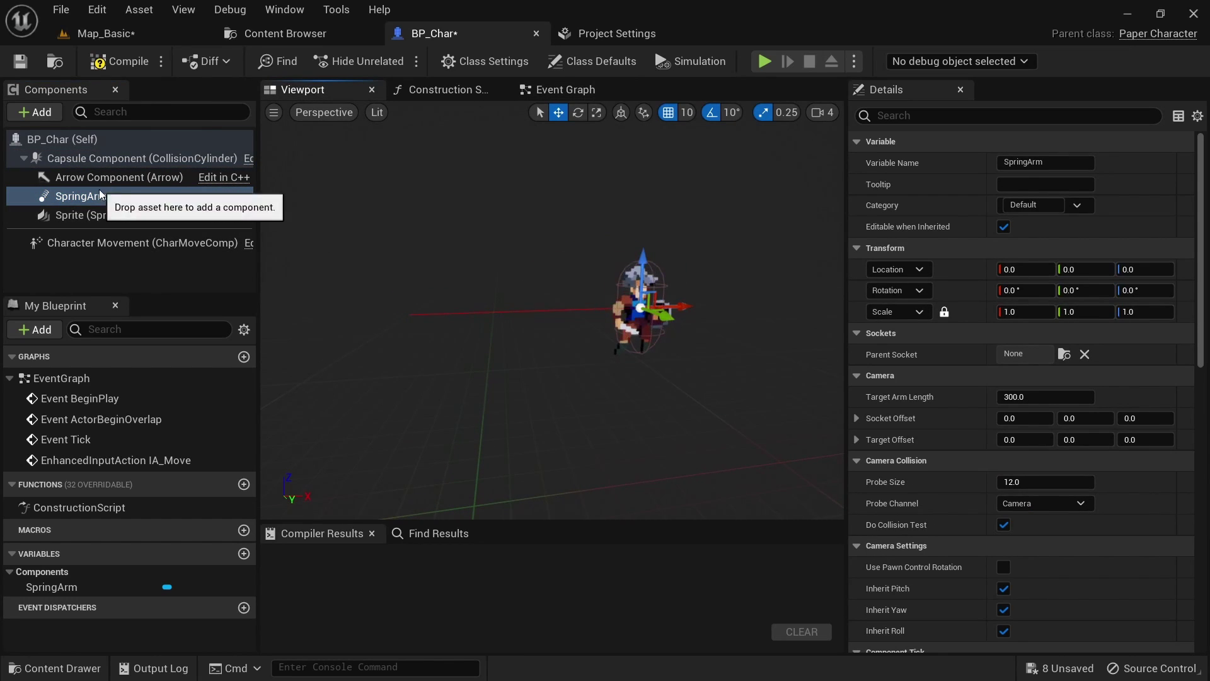
{"action": "left_click", "coordinate": [58, 111]}
{"action": "type", "text": "camera"}
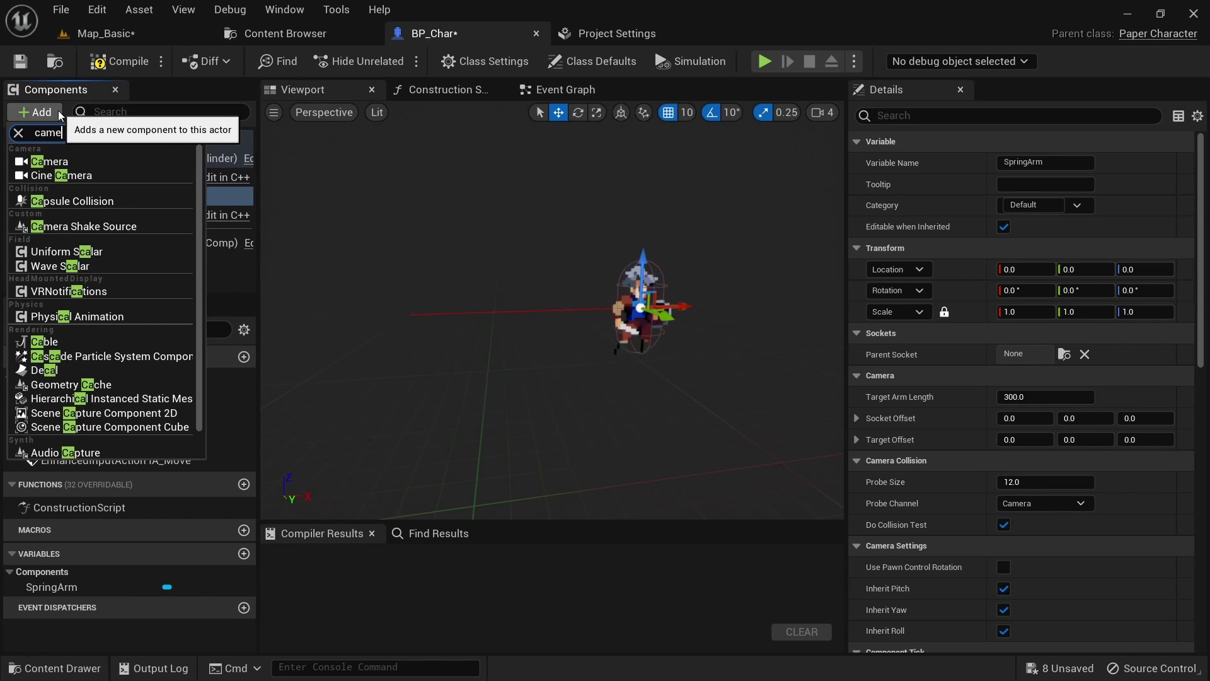
{"action": "left_click", "coordinate": [69, 162]}
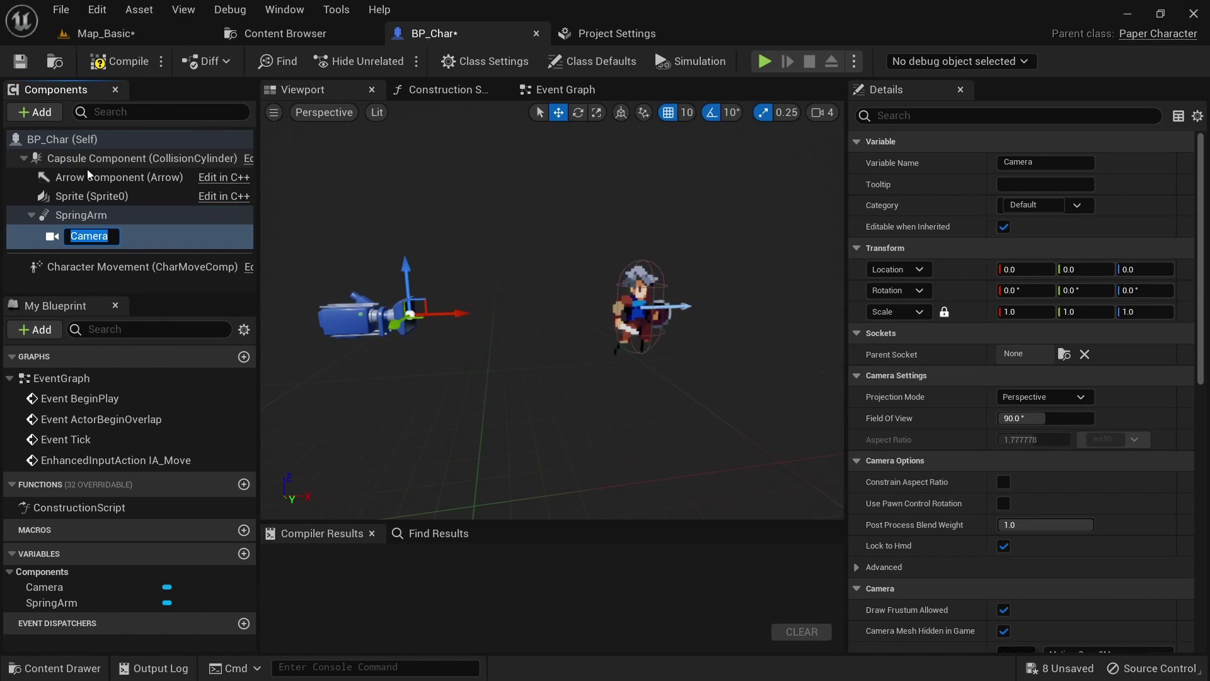
{"action": "key", "text": "Return"}
Set the SpringArm's Z rotation to 270° so the camera views the character sprite from its side
{"action": "left_click", "coordinate": [80, 215]}
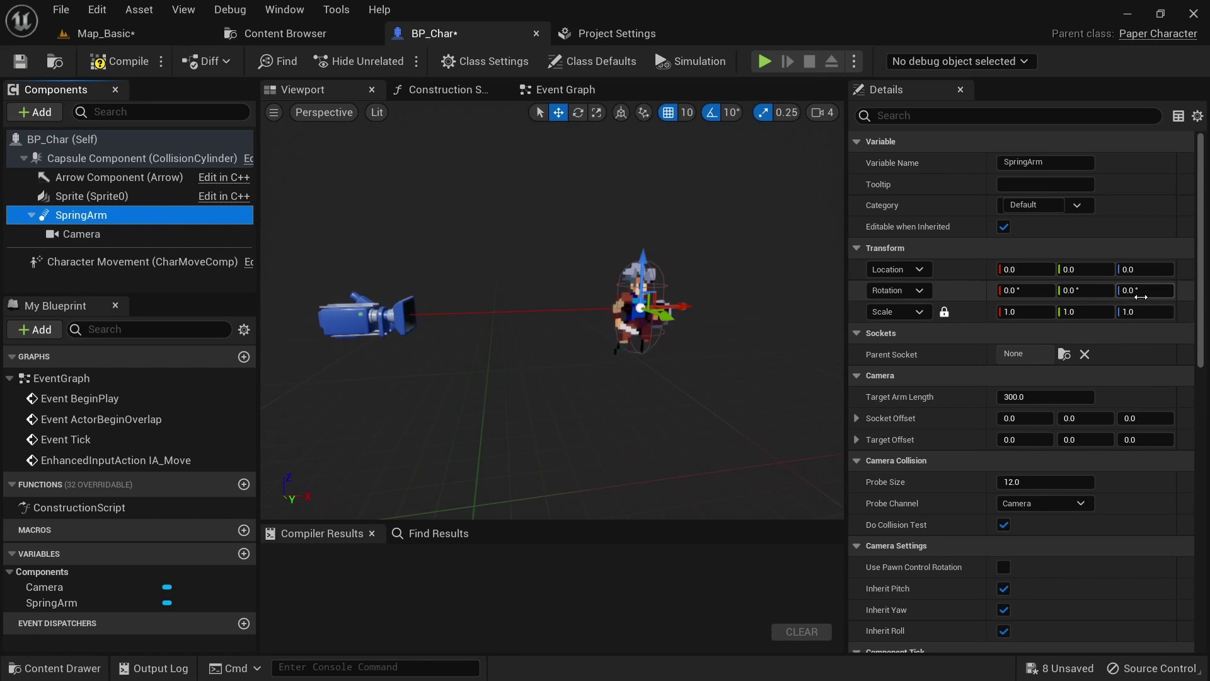
{"action": "mouse_move", "coordinate": [1132, 291]}
{"action": "left_mouse_down"}
{"action": "mouse_move", "coordinate": [1159, 291]}
{"action": "mouse_move", "coordinate": [1150, 307]}
{"action": "left_mouse_up"}
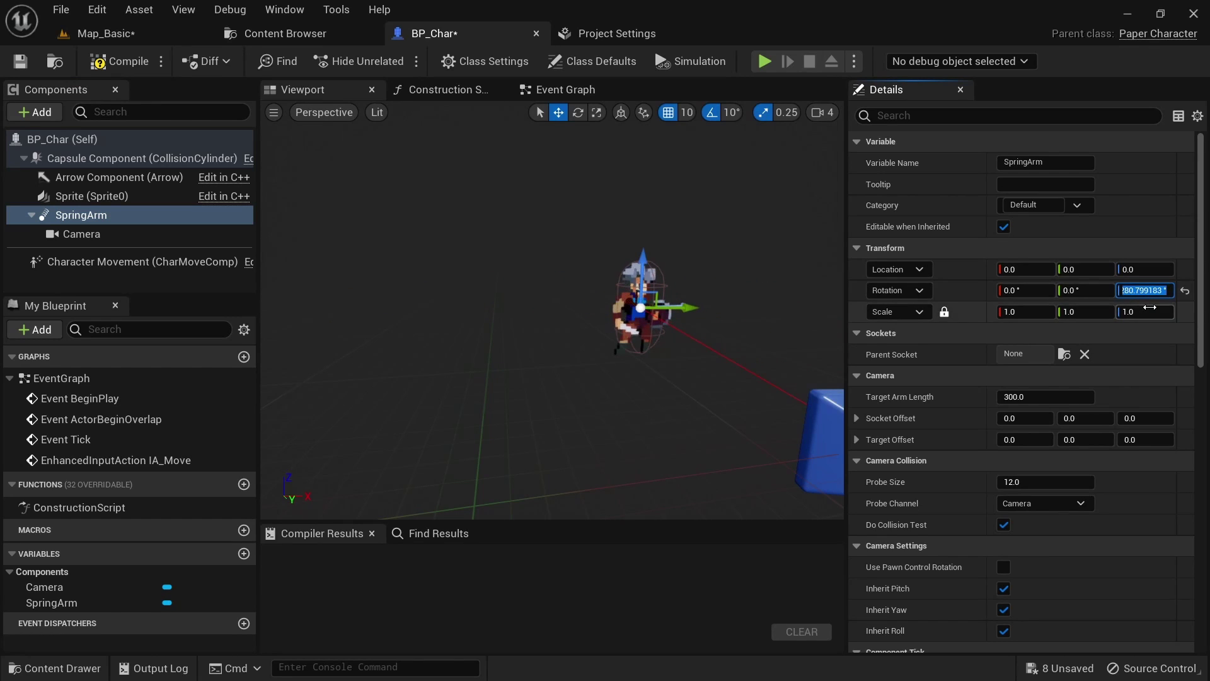
{"action": "key", "text": "Return"}
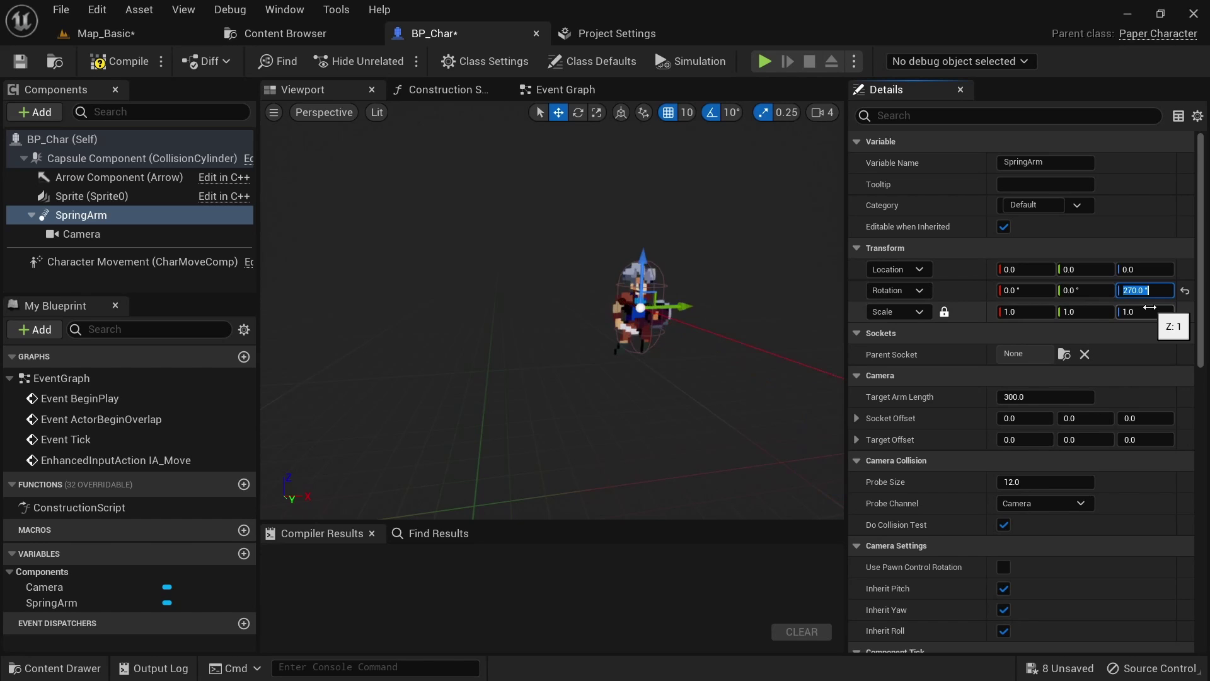
{"action": "left_click_drag", "start_coordinate": [725, 328], "coordinate": [798, 359]}
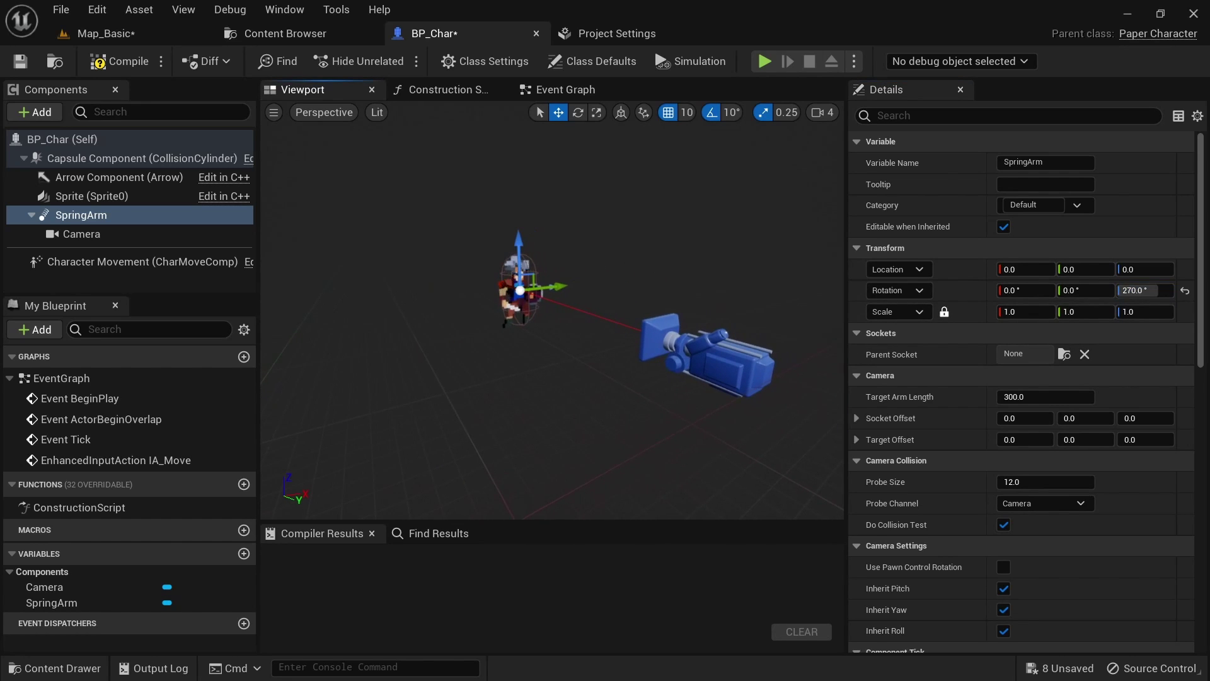
{"action": "left_click", "coordinate": [126, 215]}
Playtest Map_Basic to check the camera's view of the character, and end the session
{"action": "left_click", "coordinate": [152, 31]}
{"action": "left_click", "coordinate": [358, 62]}
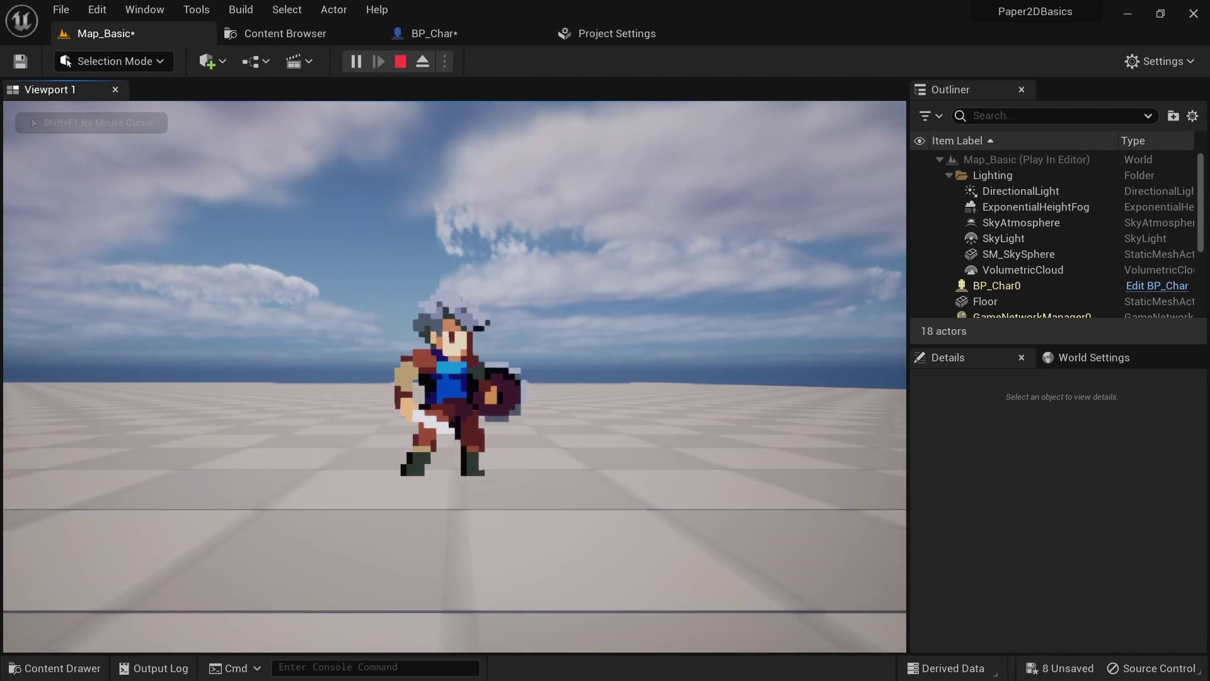
{"action": "key", "text": "Escape"}
Return to BP_Char and filter the SpringArm's properties for "do collis"
{"action": "left_click", "coordinate": [429, 33]}
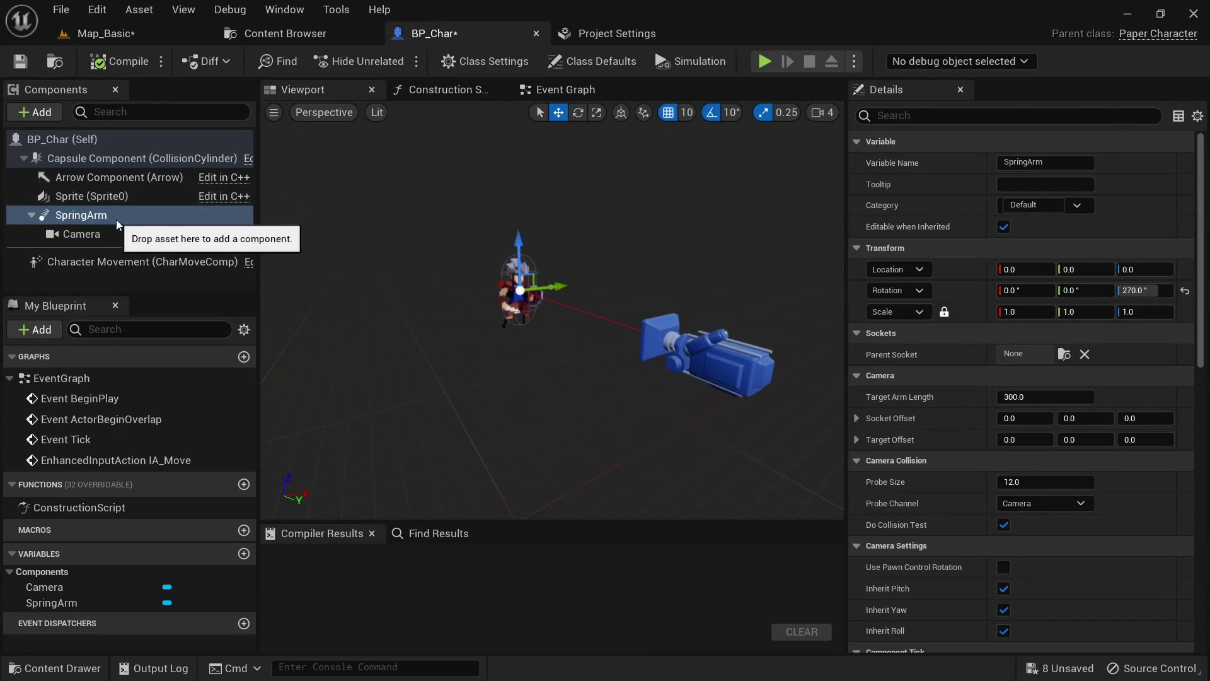
{"action": "left_click", "coordinate": [940, 122]}
{"action": "type", "text": "do co"}
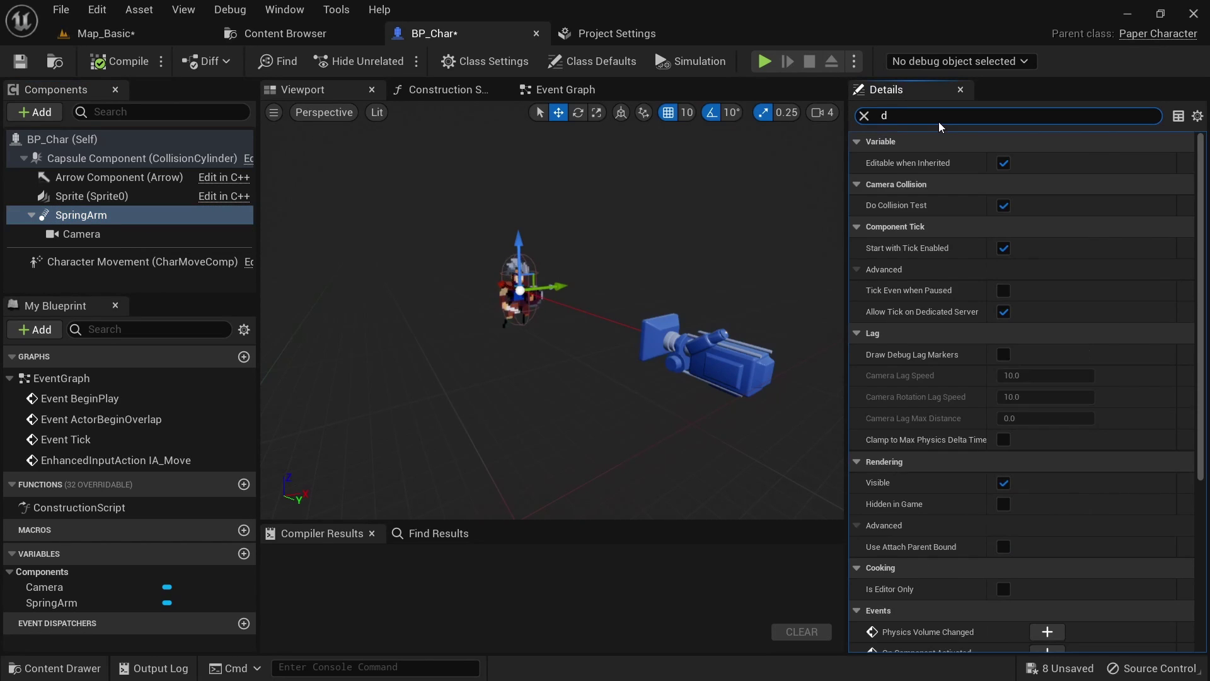
{"action": "type", "text": "llis"}
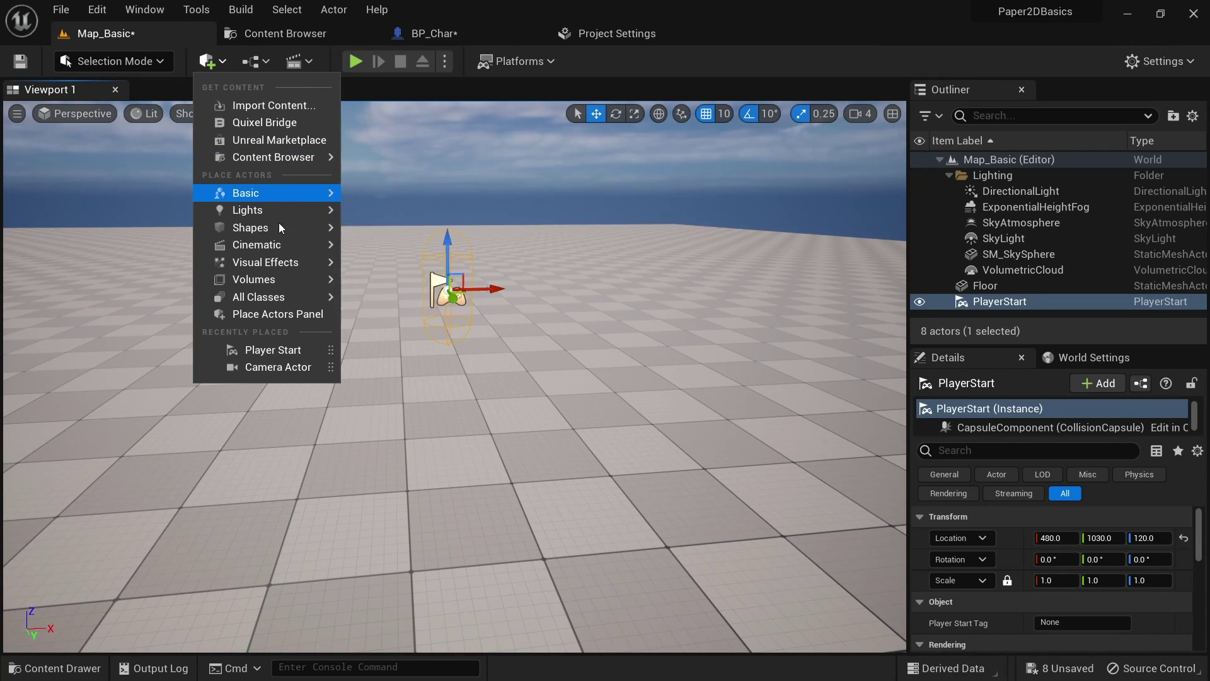
Place a Cylinder shape in Map_Basic and playtest moving the character in both directions past it
{"action": "left_click", "coordinate": [413, 274]}
{"action": "left_click", "coordinate": [356, 61]}
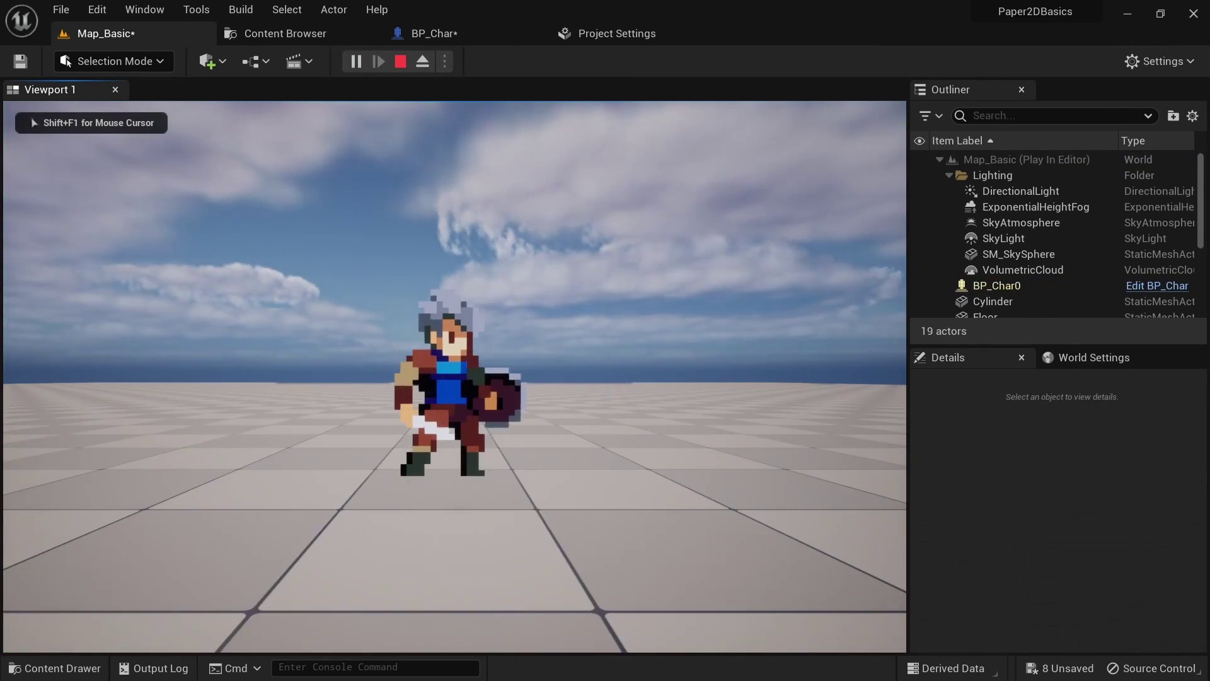
{"action": "key", "text": "d"}
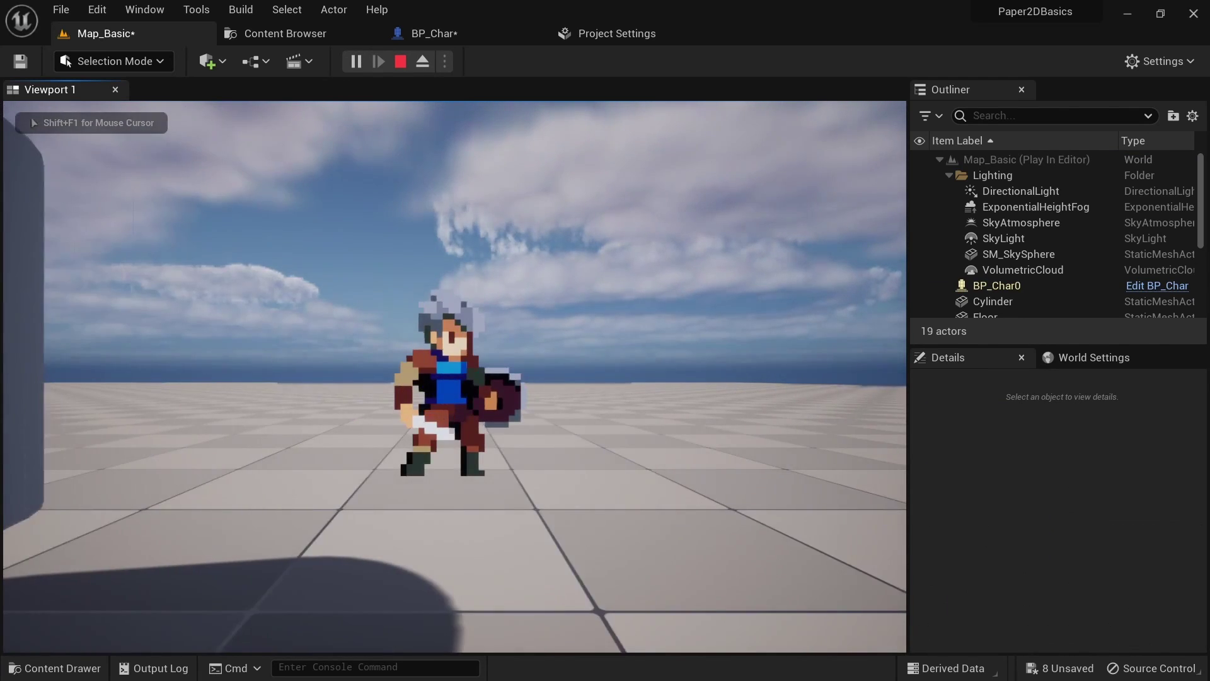
{"action": "key", "text": "a"}
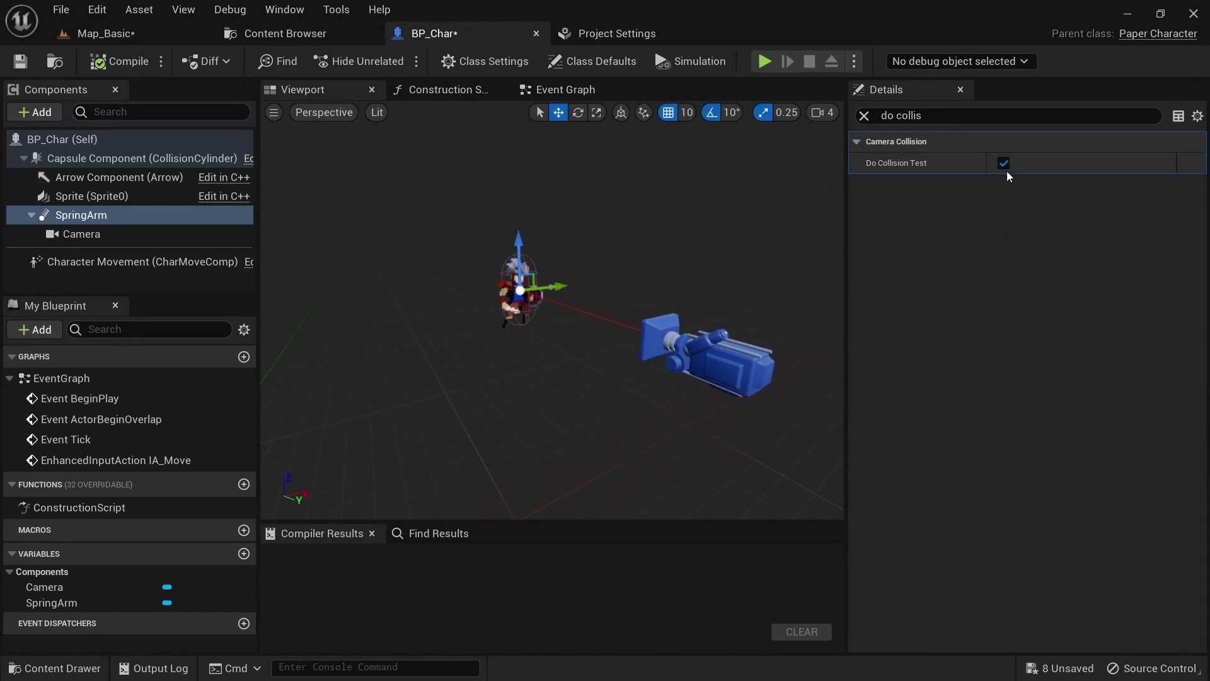
Disable Do Collision Test on BP_Char's SpringArm and start another playtest of Map_Basic
{"action": "left_click", "coordinate": [1003, 168]}
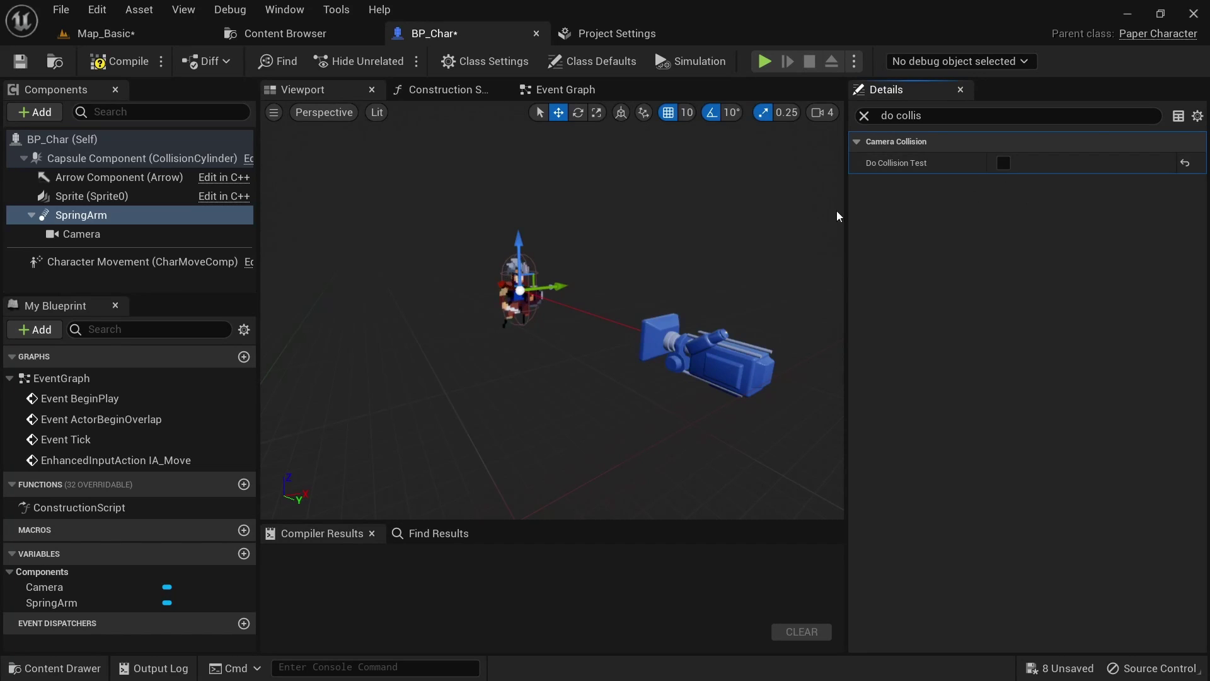
{"action": "left_click", "coordinate": [157, 31]}
{"action": "left_click", "coordinate": [355, 61]}
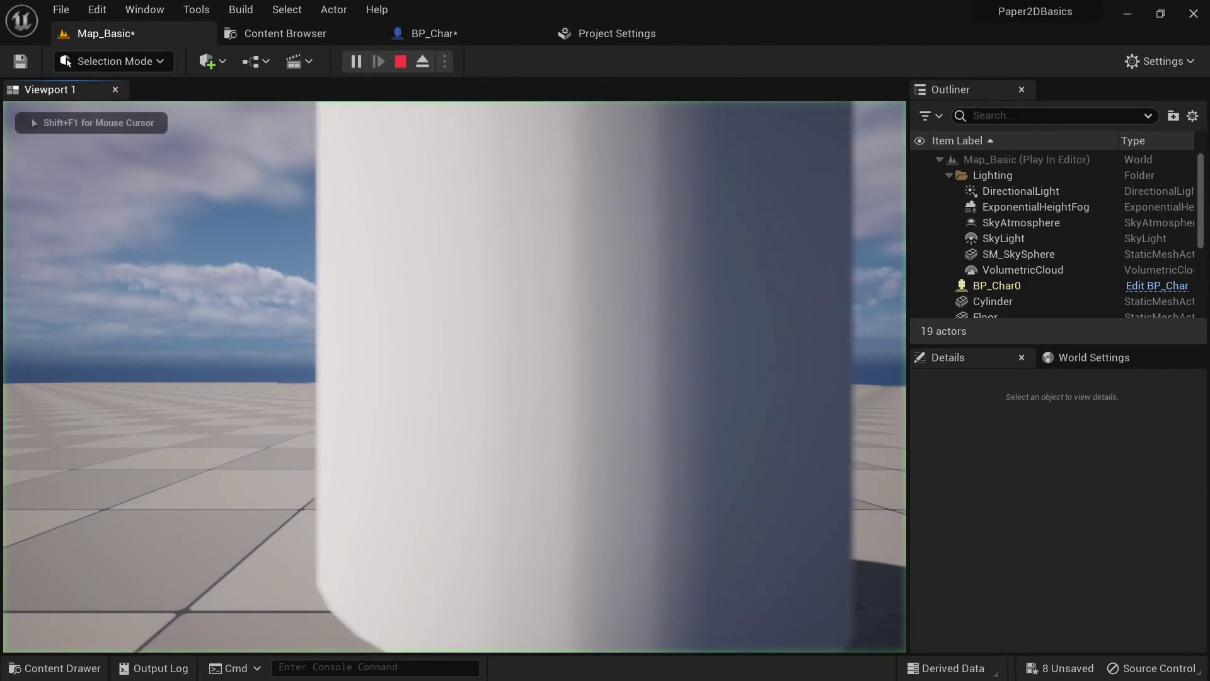